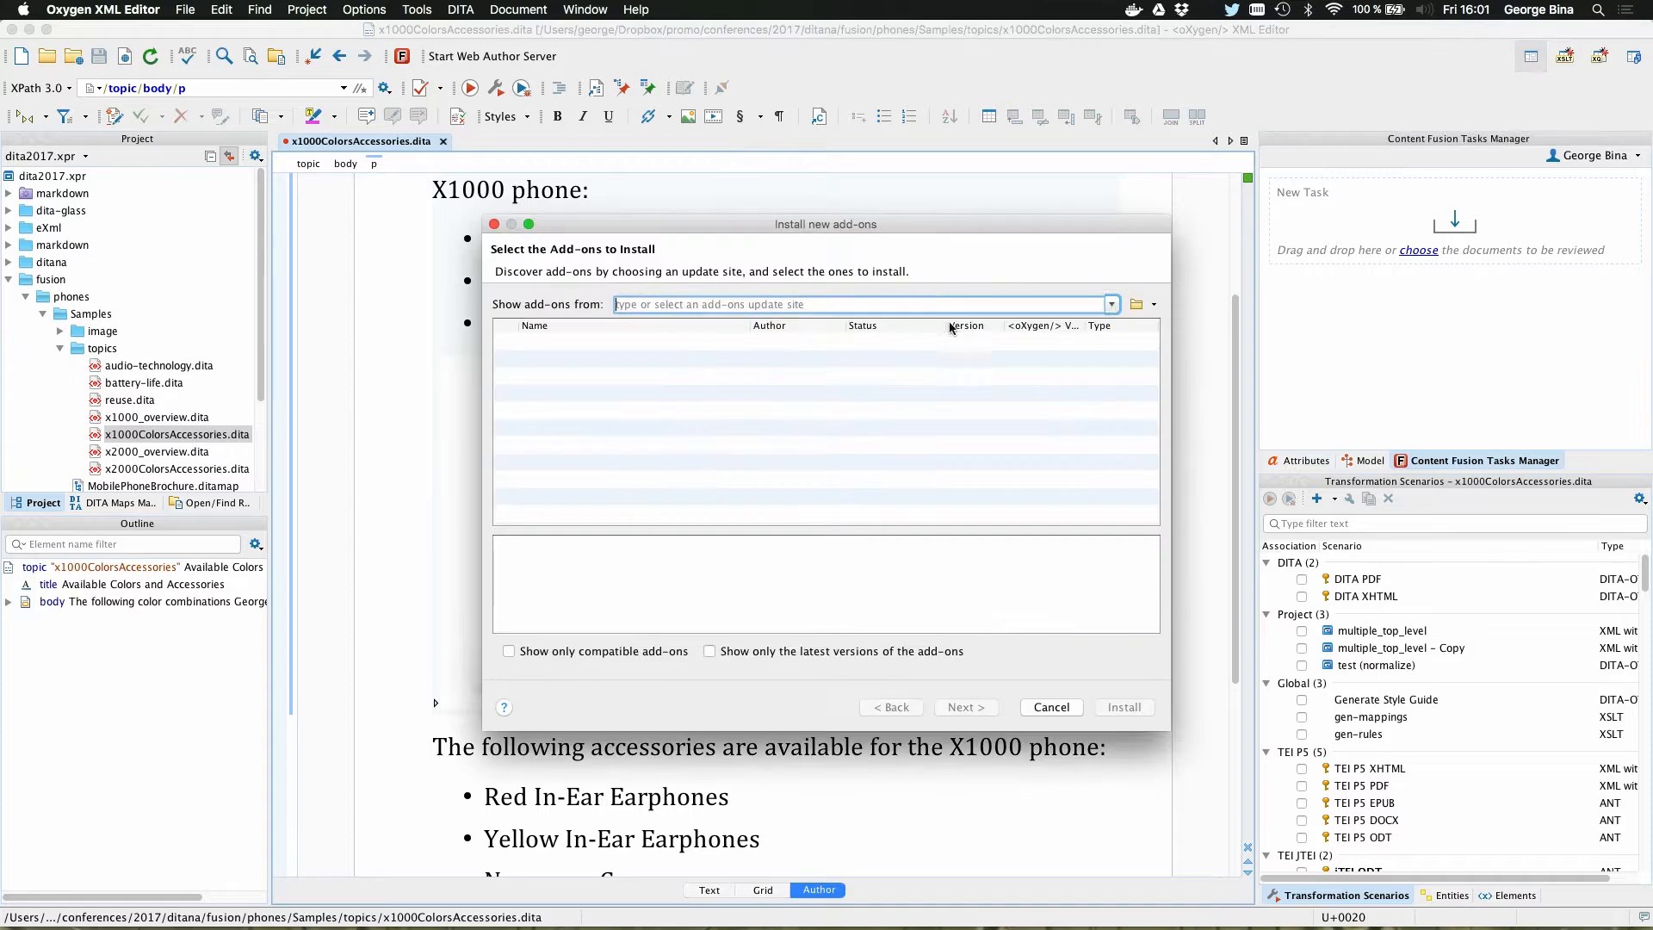
Step: List the add-ons from the Default Update Site and inspect the Oxygen Content Fusion Connector (Beta) entry
{"action": "left_click", "coordinate": [1111, 304]}
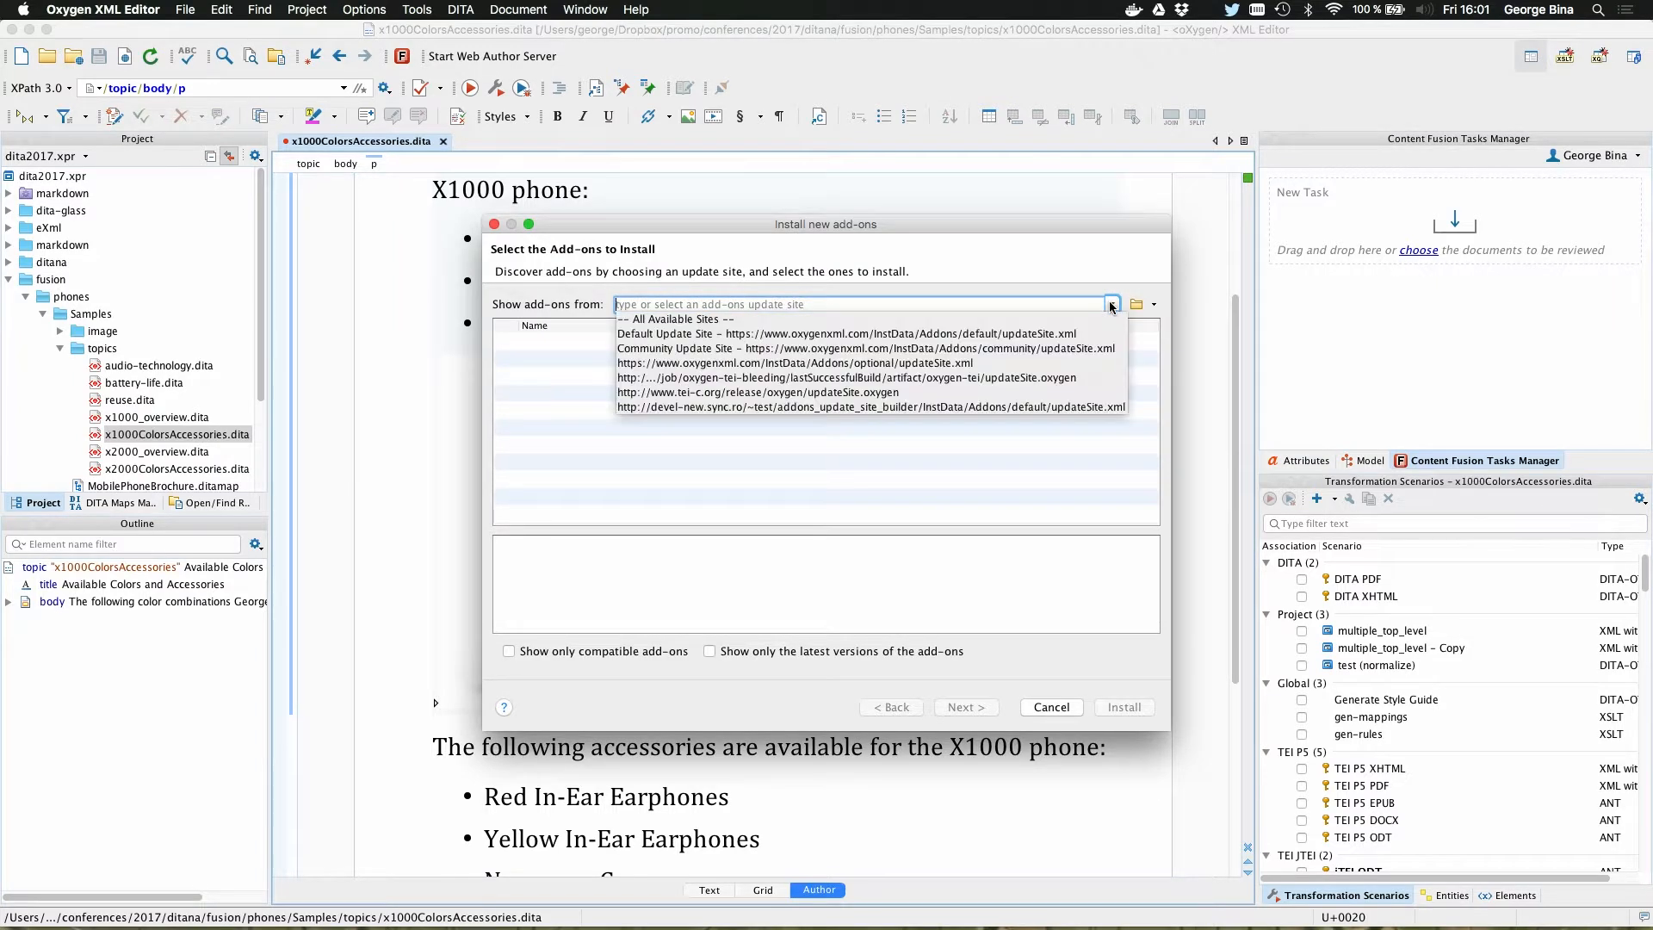
{"action": "left_click", "coordinate": [1020, 334]}
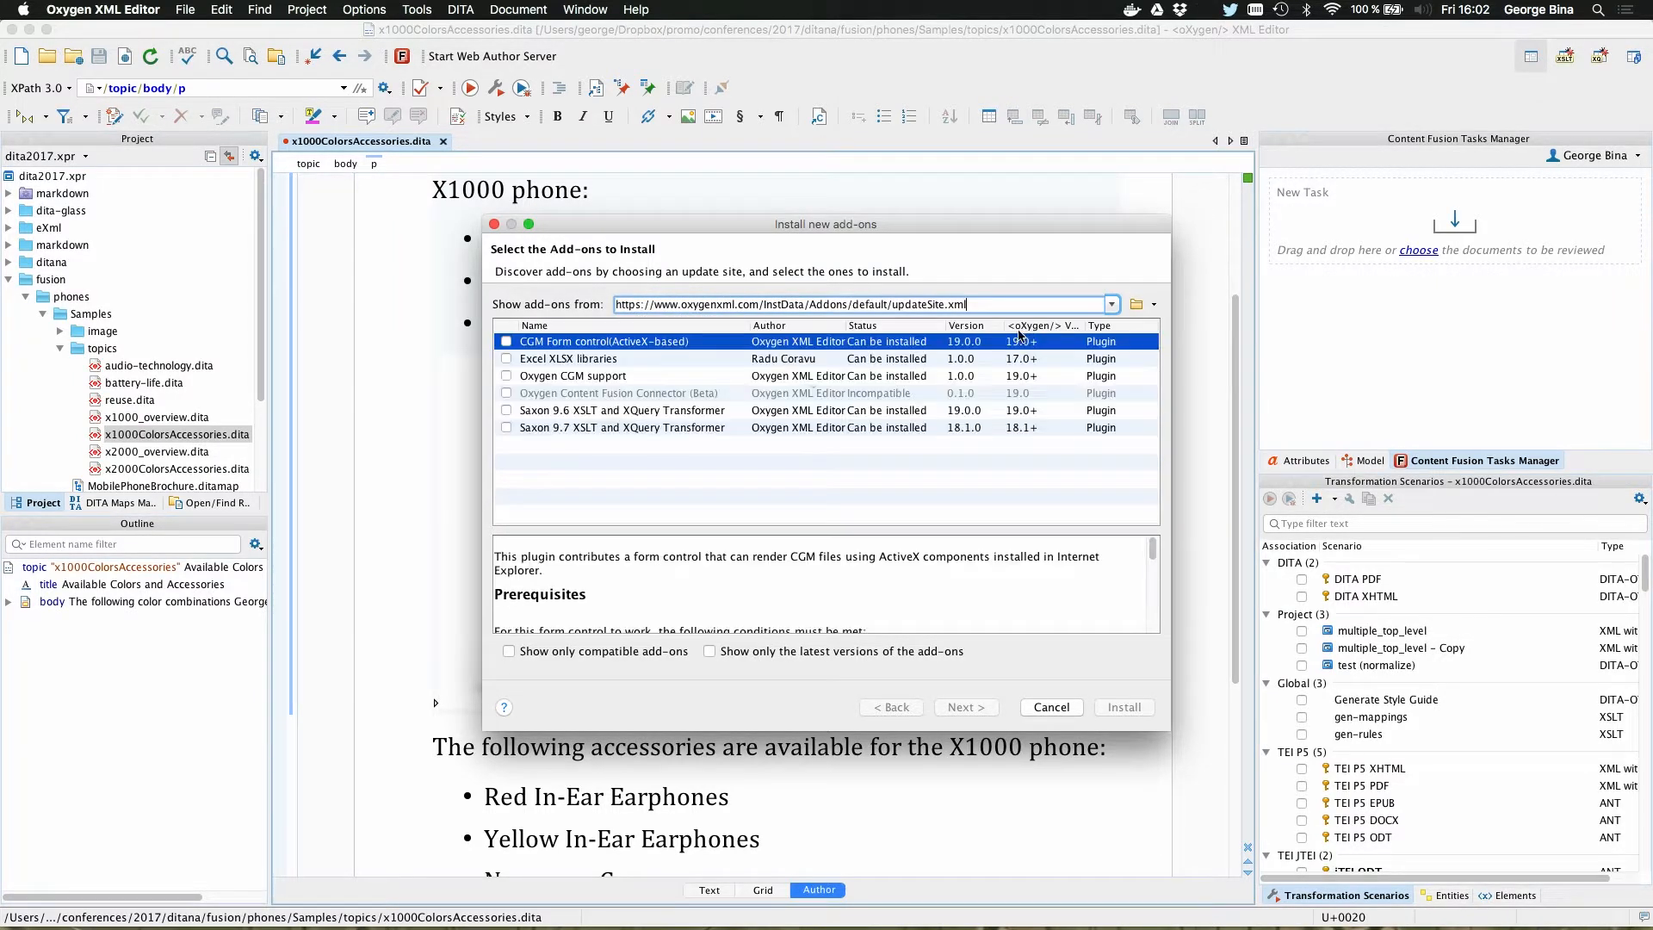
{"action": "left_click", "coordinate": [626, 393]}
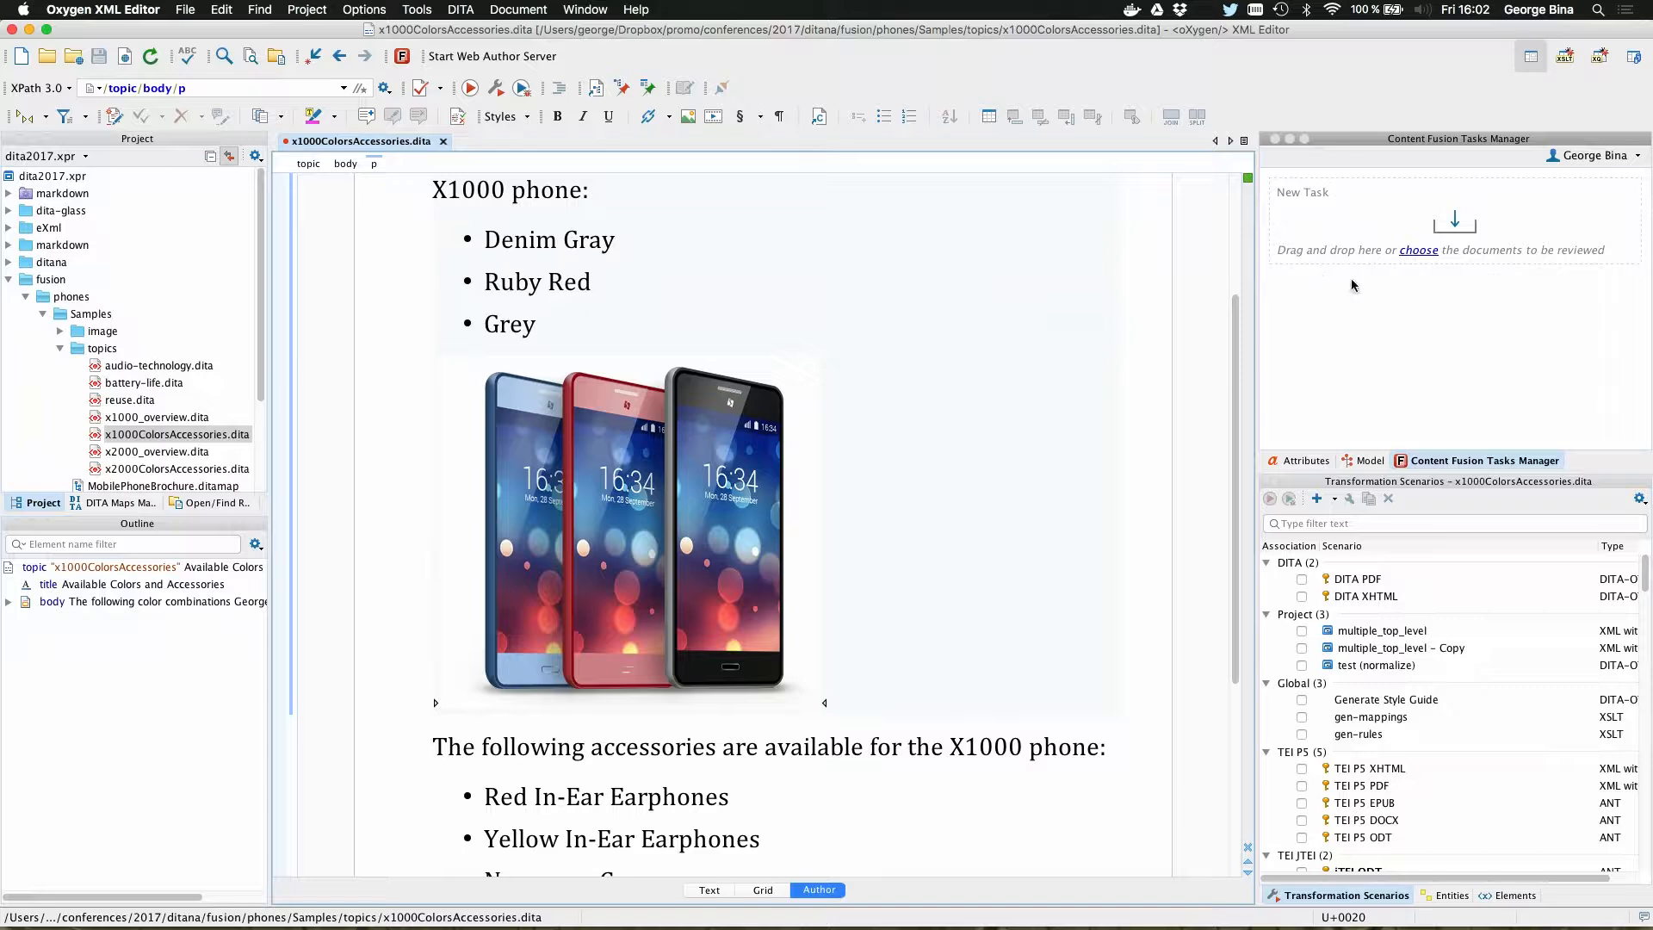
Step: Disconnect the Content Fusion account, reconnect it, and authorize the XML editor to access the account in Firefox
{"action": "left_click", "coordinate": [1594, 155]}
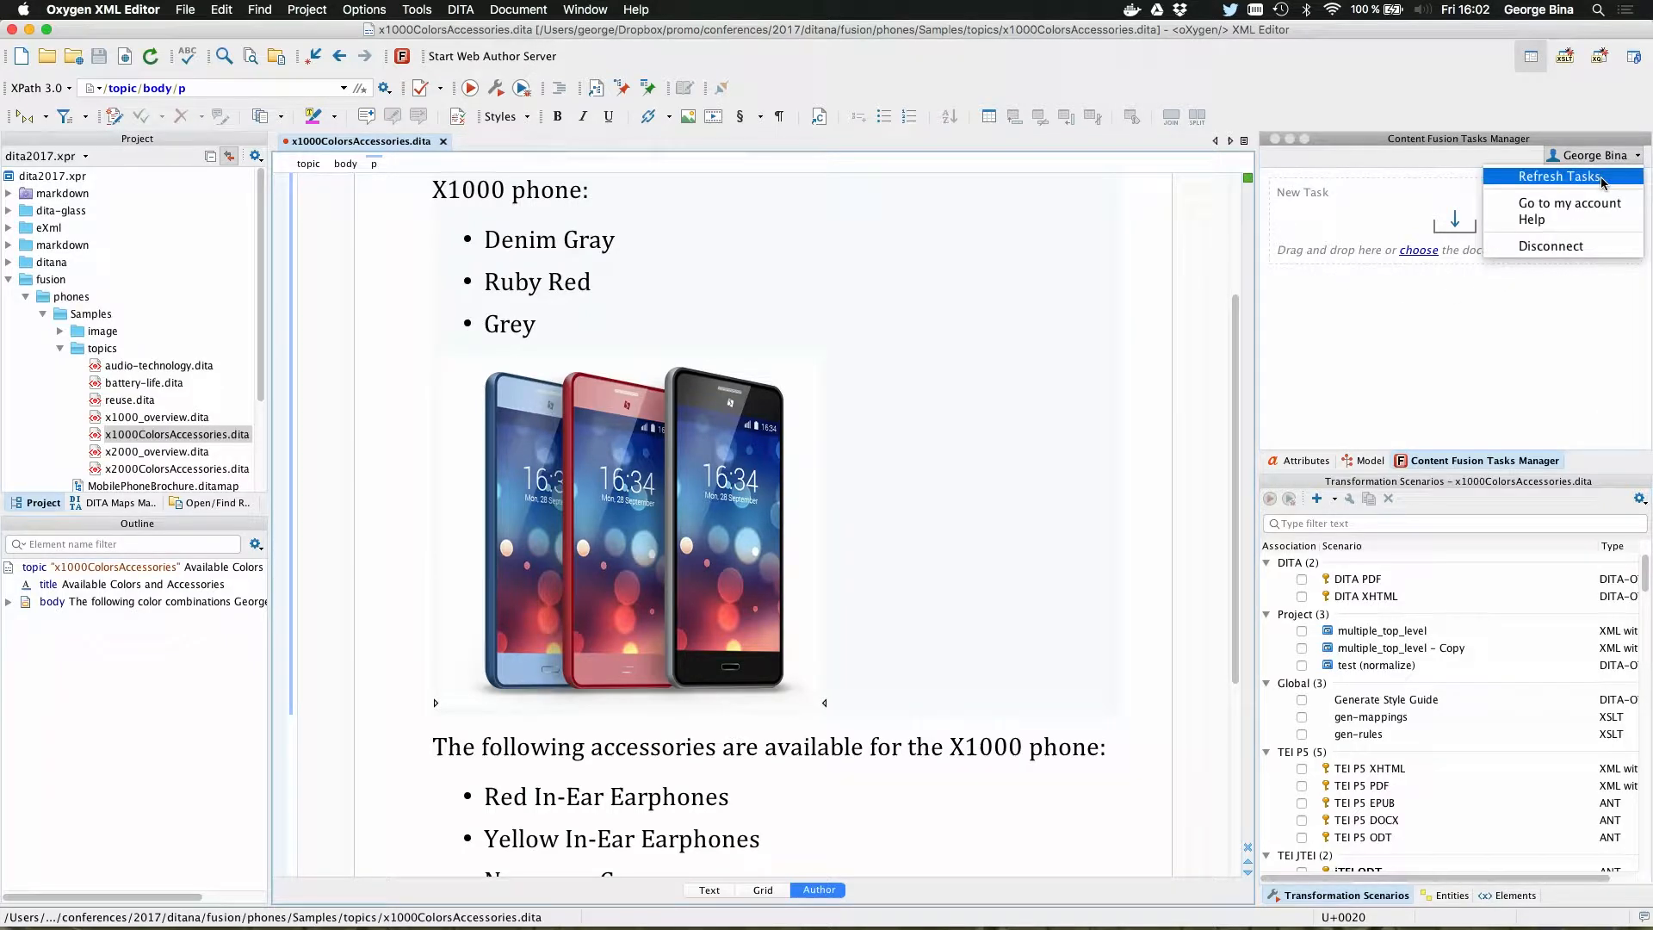
{"action": "left_click", "coordinate": [1584, 246]}
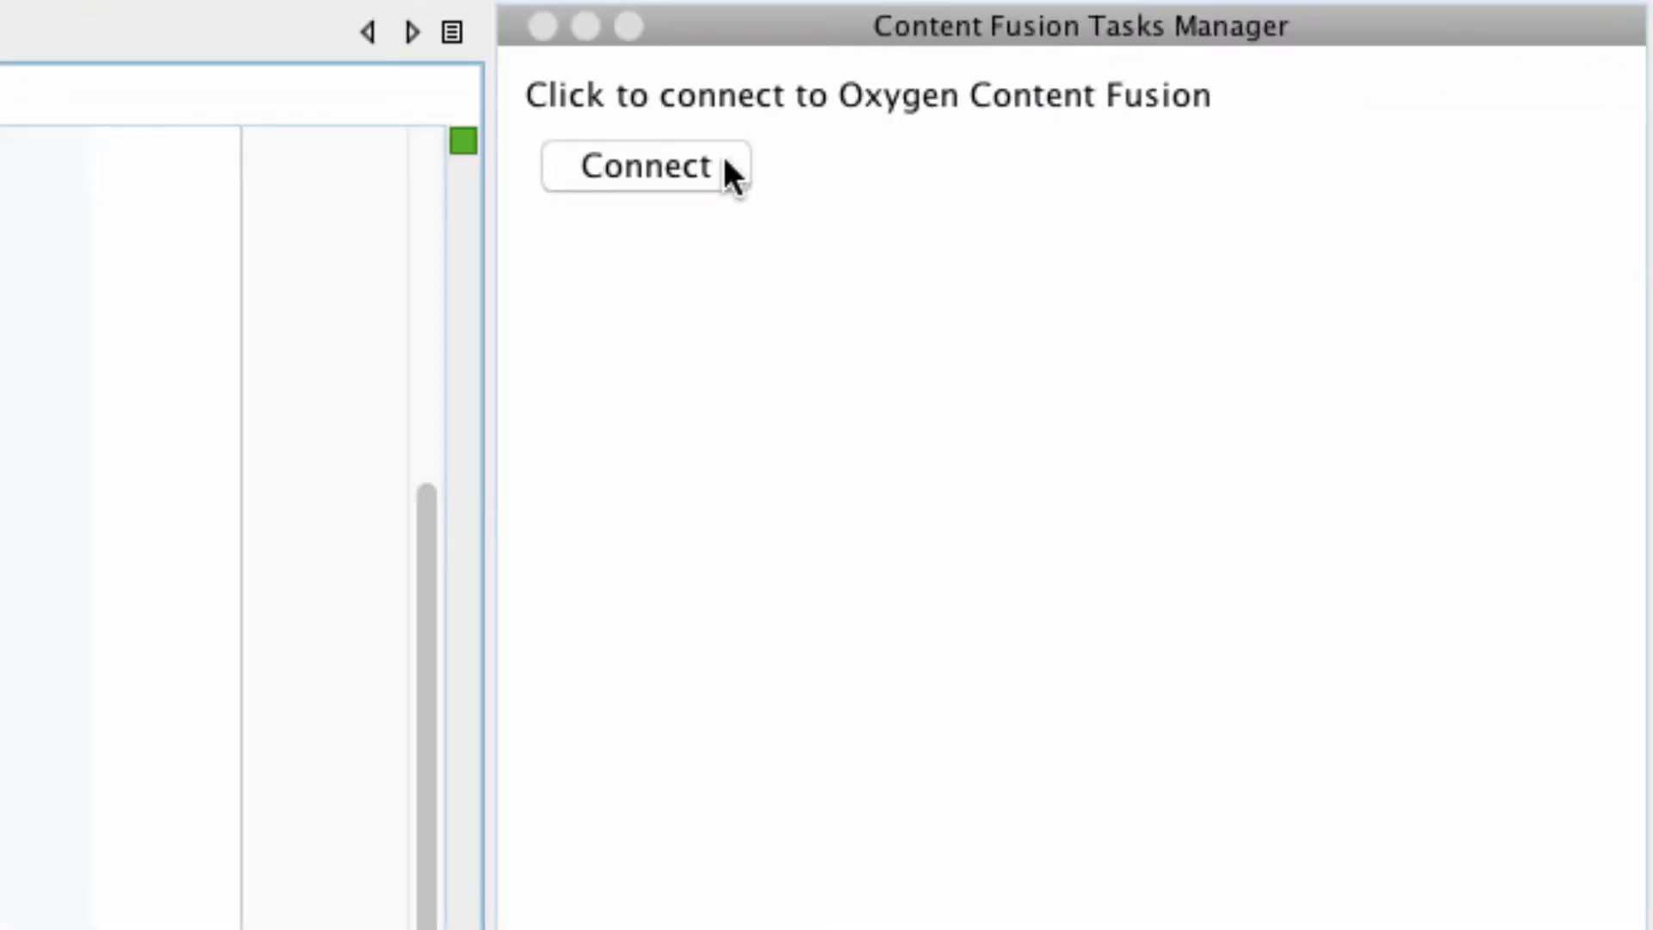
{"action": "left_click", "coordinate": [647, 172]}
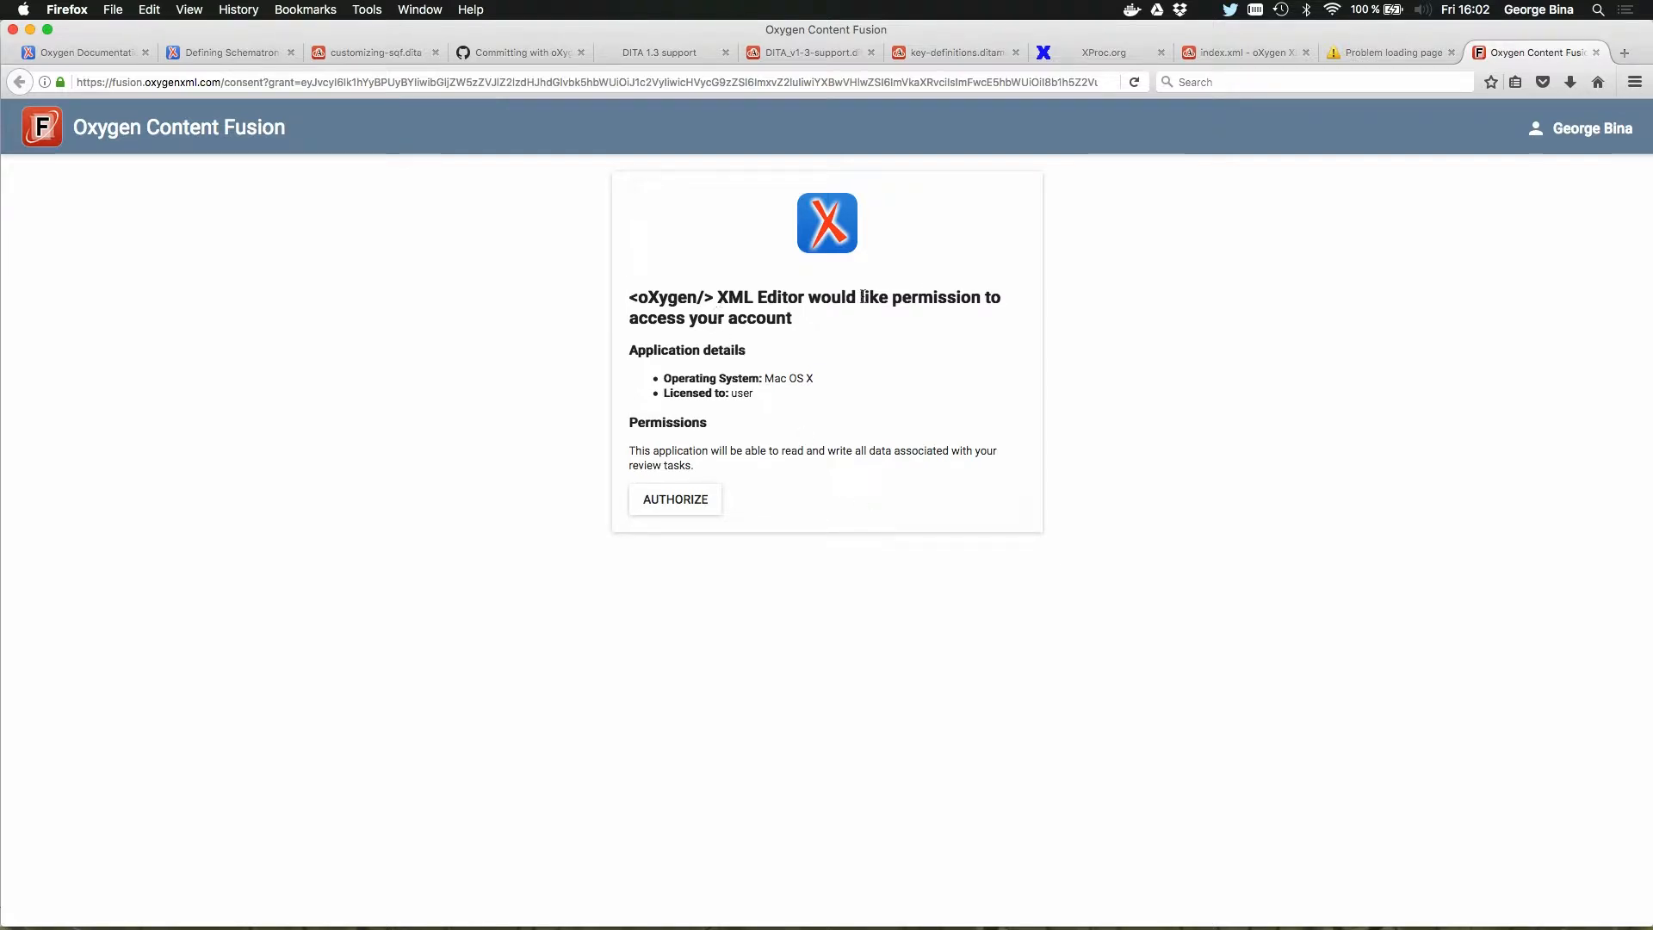
{"action": "left_click", "coordinate": [710, 504]}
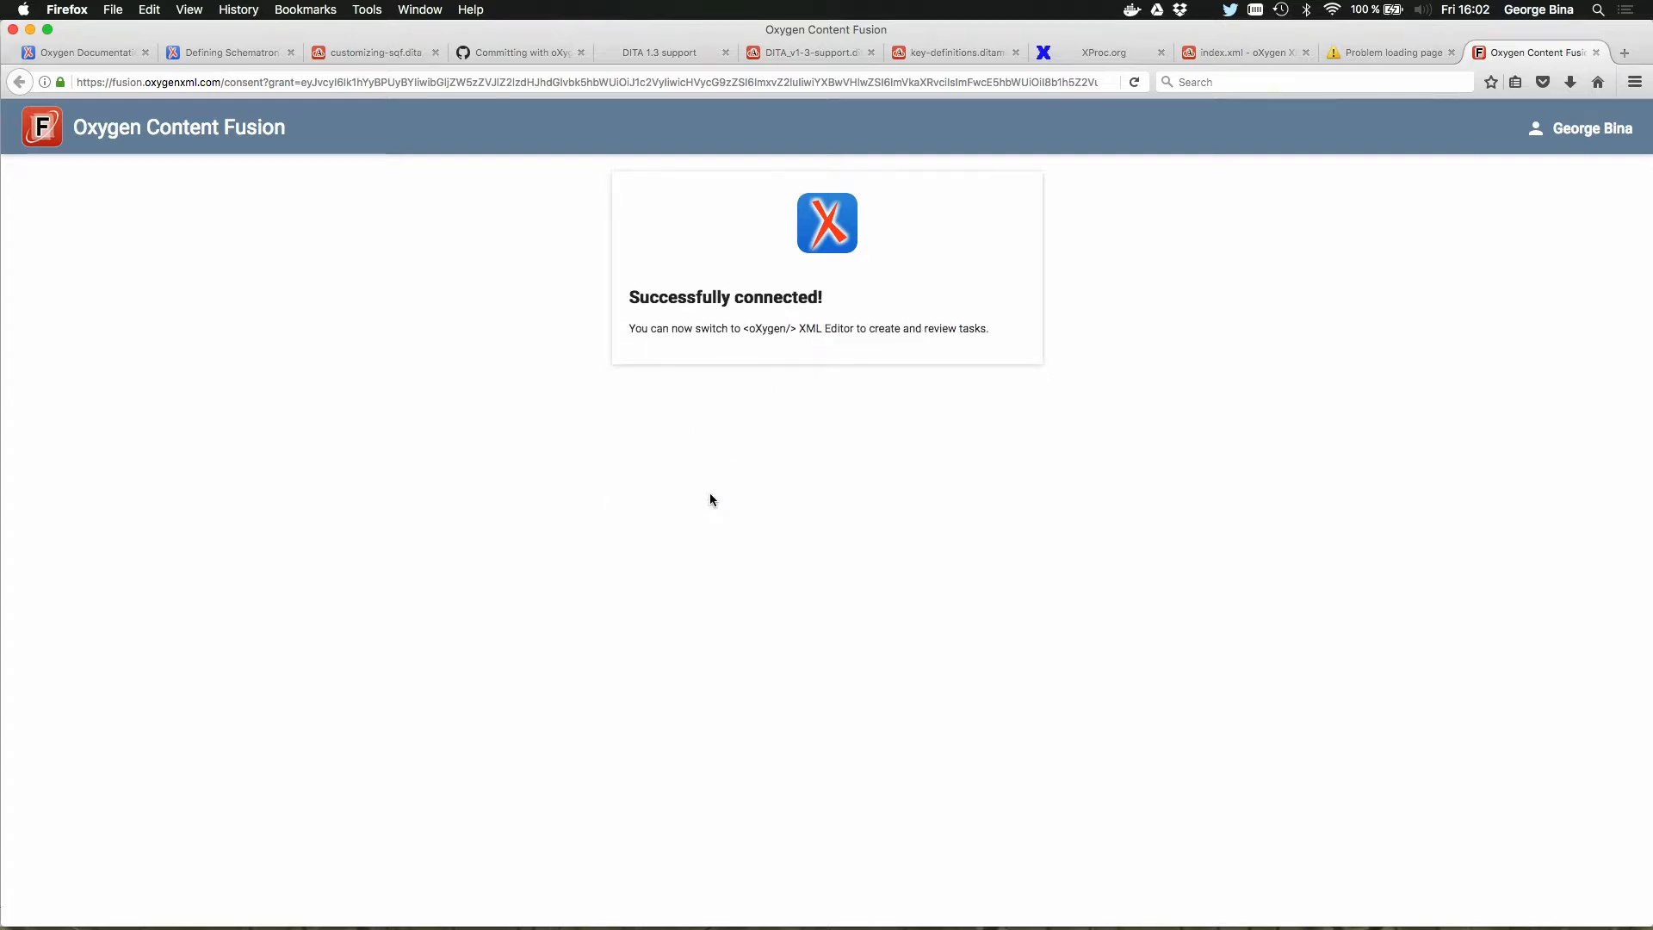
Step: Switch back to Oxygen XML Editor and add The X1000 Phone and its Available Colors and Accessories topic from MobilePhoneBrochure.ditamap to a new review task
{"action": "key", "text": "super+Tab"}
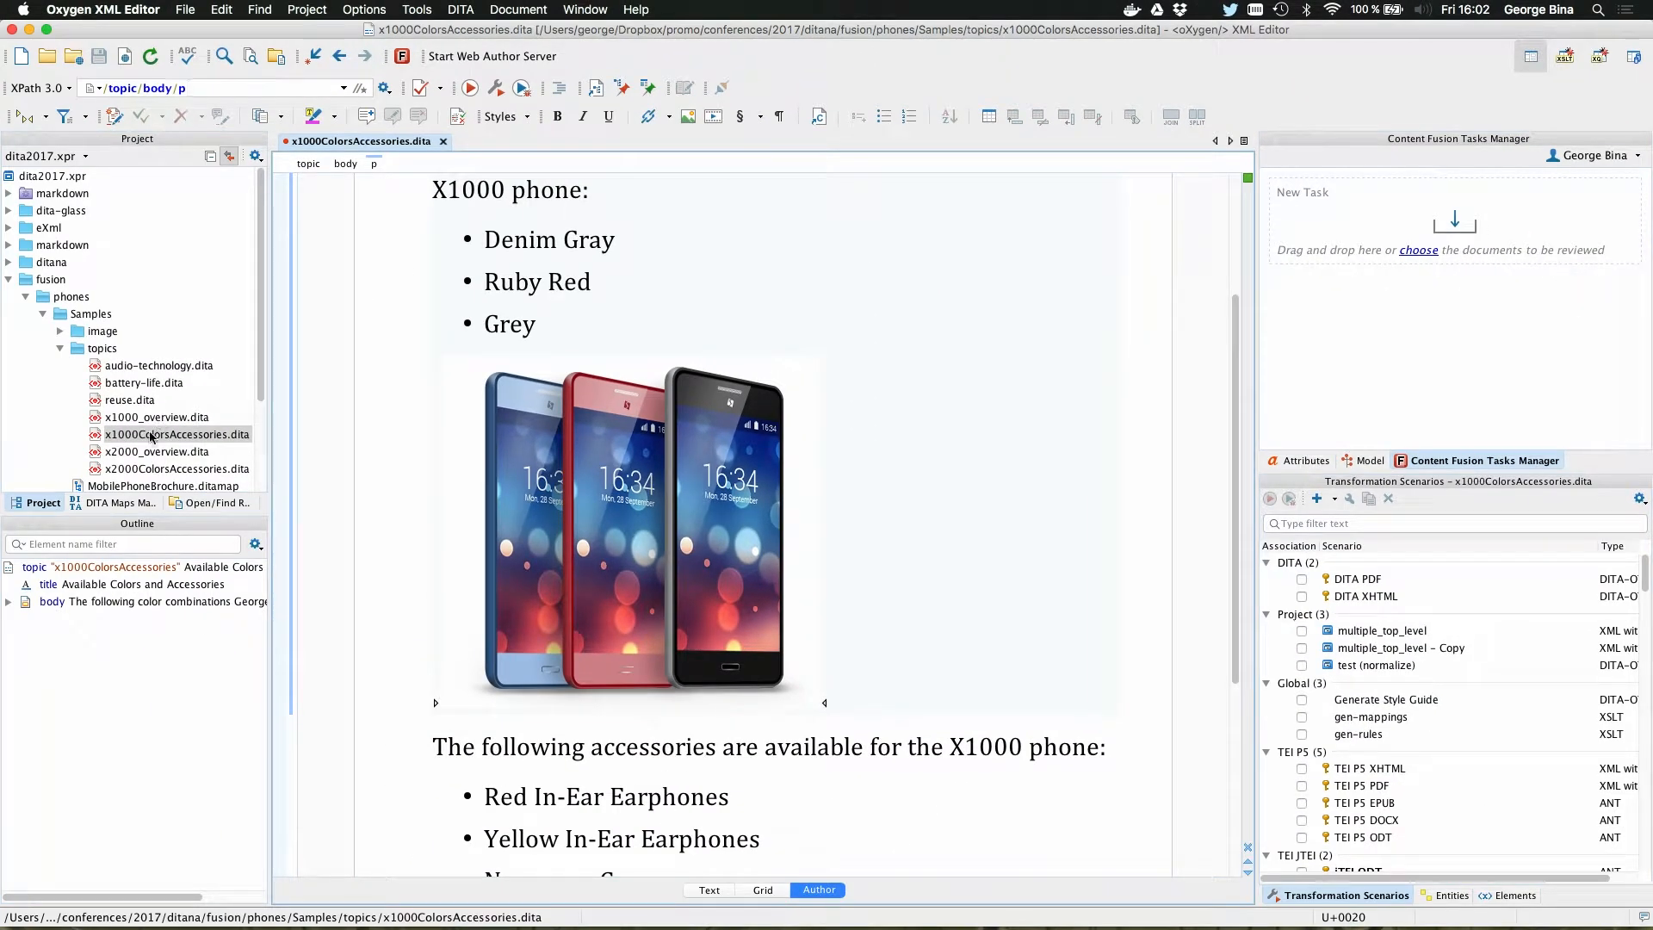
{"action": "left_click", "coordinate": [98, 503]}
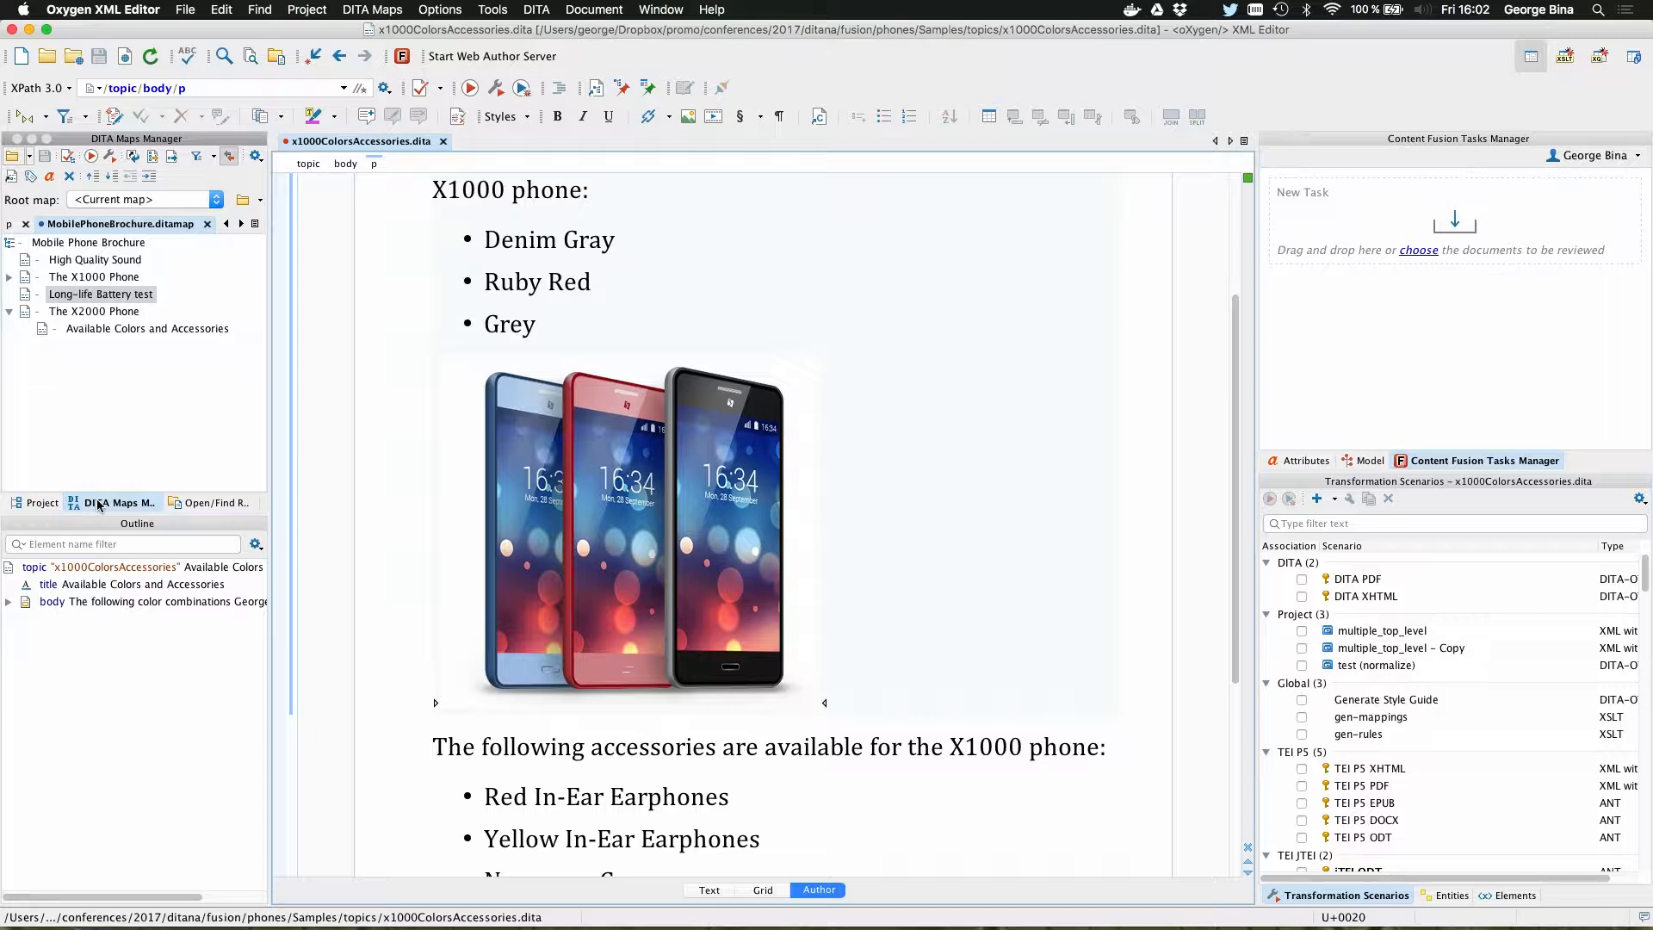
{"action": "double_click", "coordinate": [86, 277]}
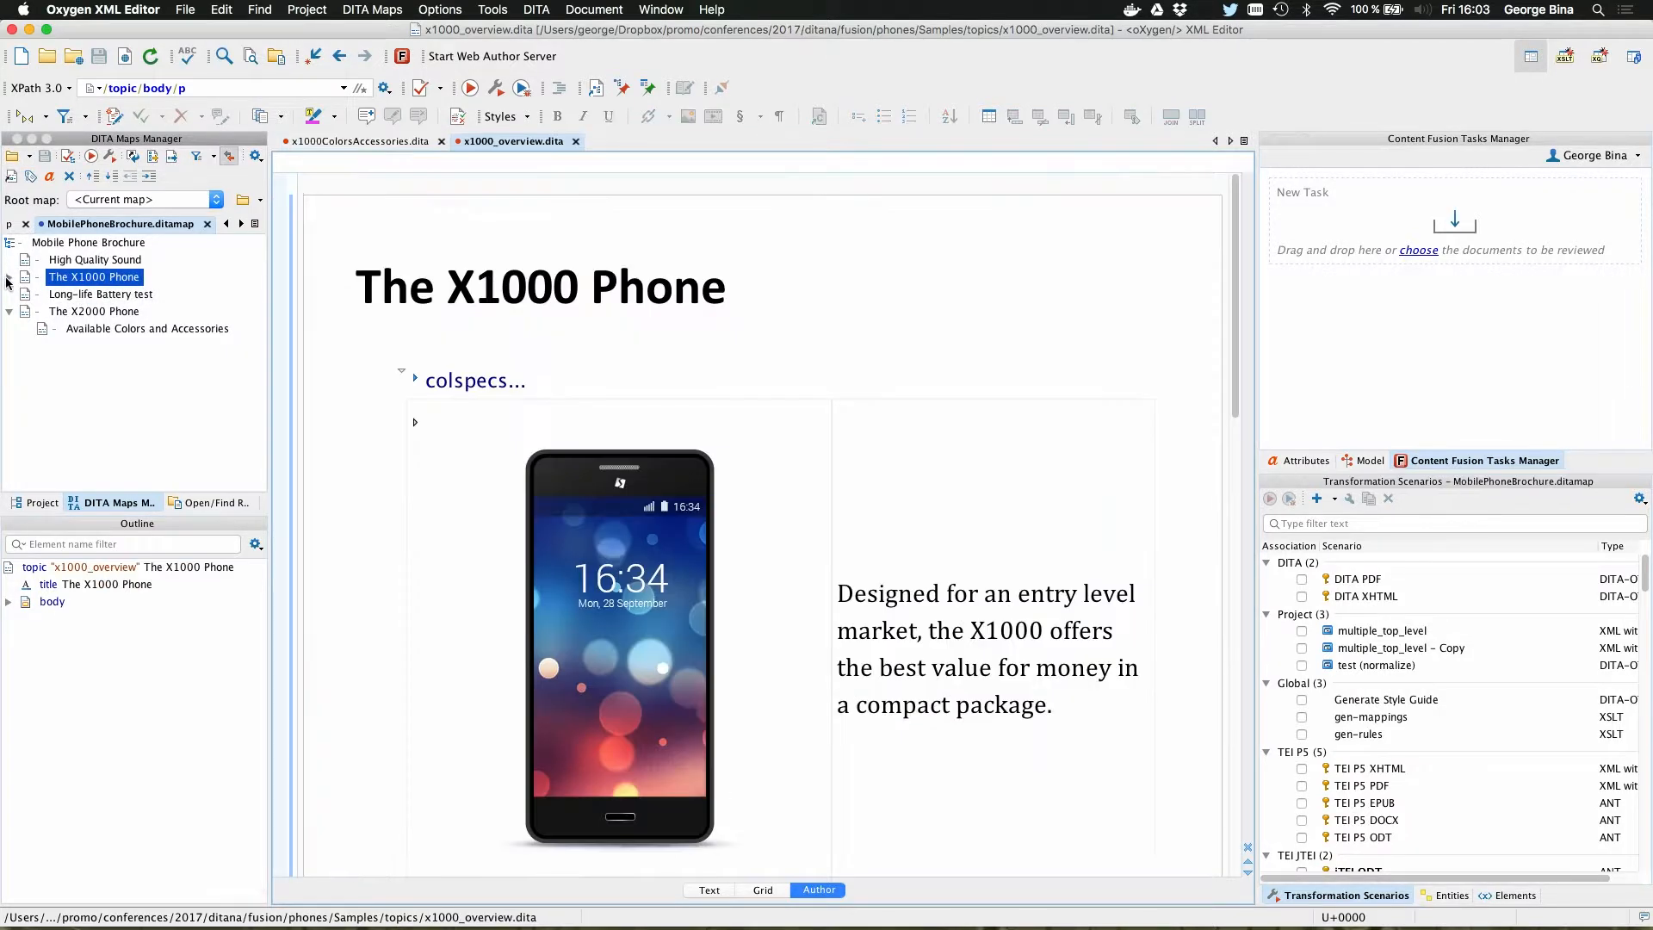
{"action": "left_click", "coordinate": [92, 295]}
{"action": "left_click", "coordinate": [91, 279]}
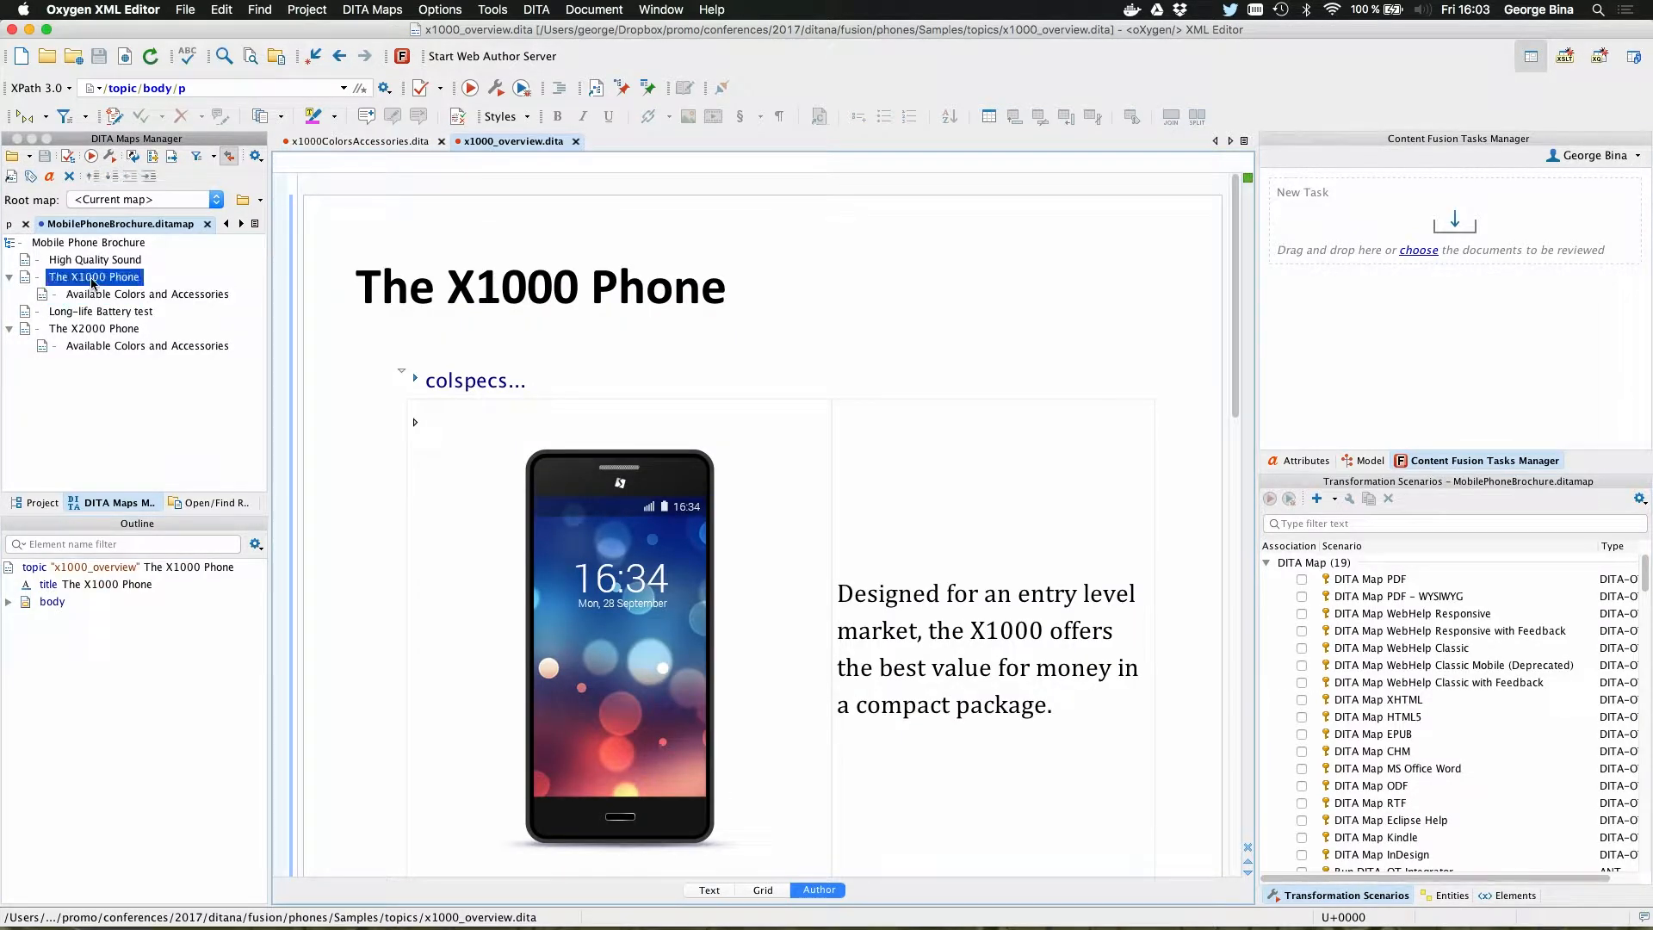
{"action": "left_click", "coordinate": [108, 296], "text": "shift"}
{"action": "left_click_drag", "start_coordinate": [109, 297], "coordinate": [1442, 222]}
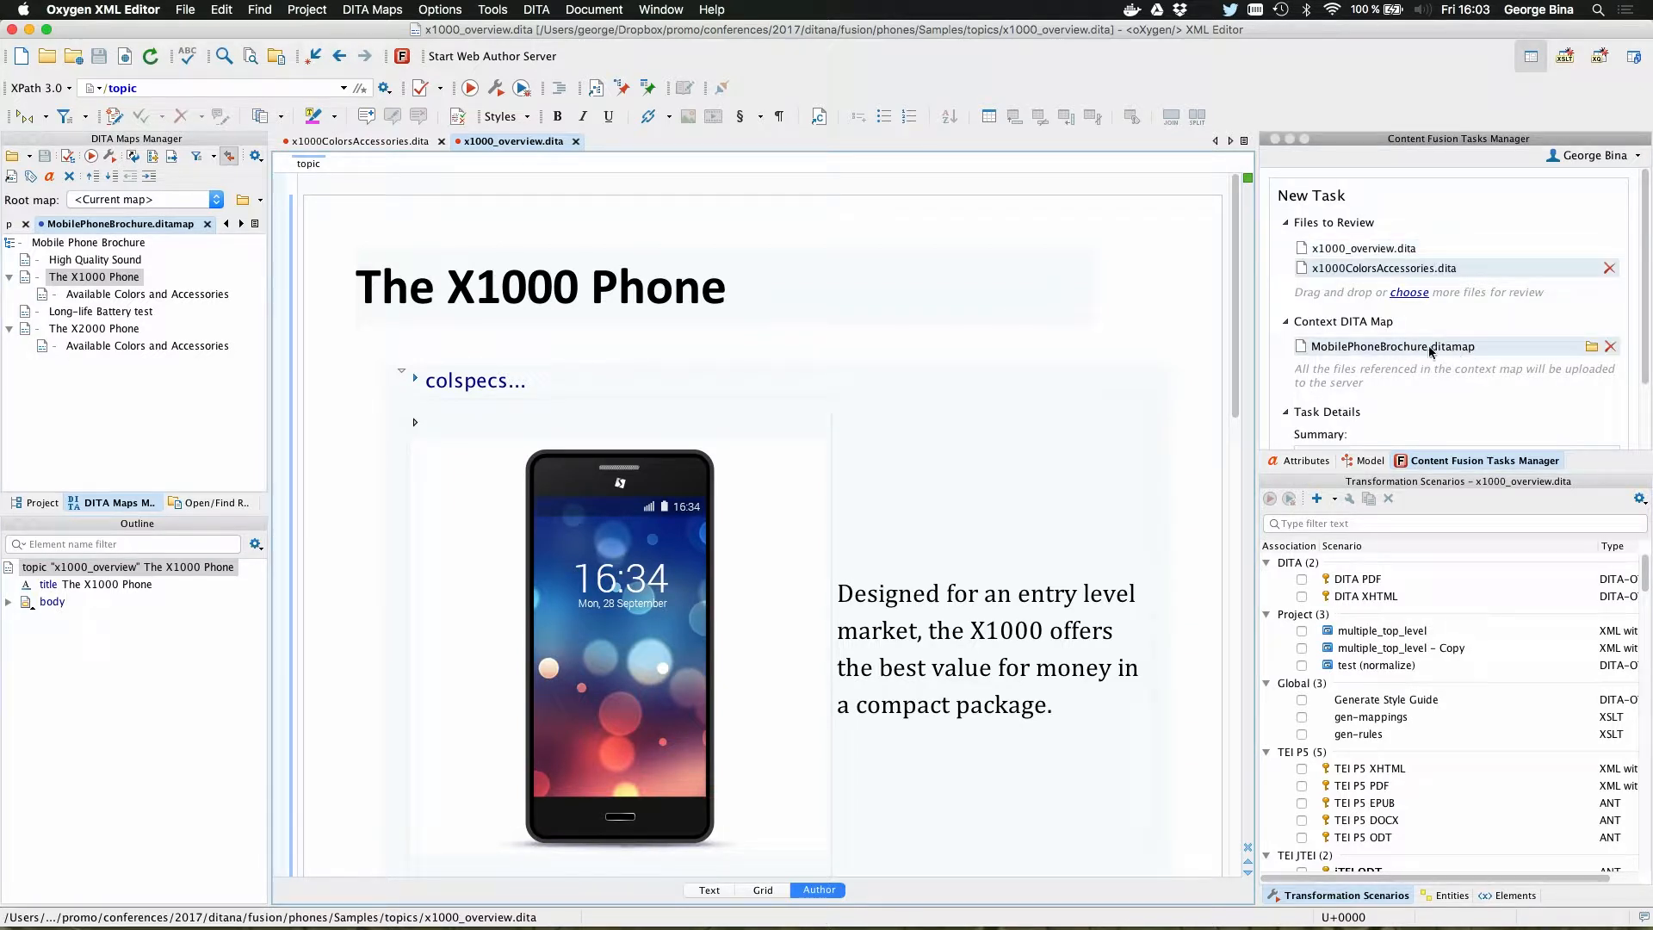
Step: Set the new task's summary to "review" and upload the task to the server
{"action": "scroll", "coordinate": [1496, 378], "scroll_direction": "down", "scroll_amount": 3}
{"action": "left_click", "coordinate": [1495, 379]}
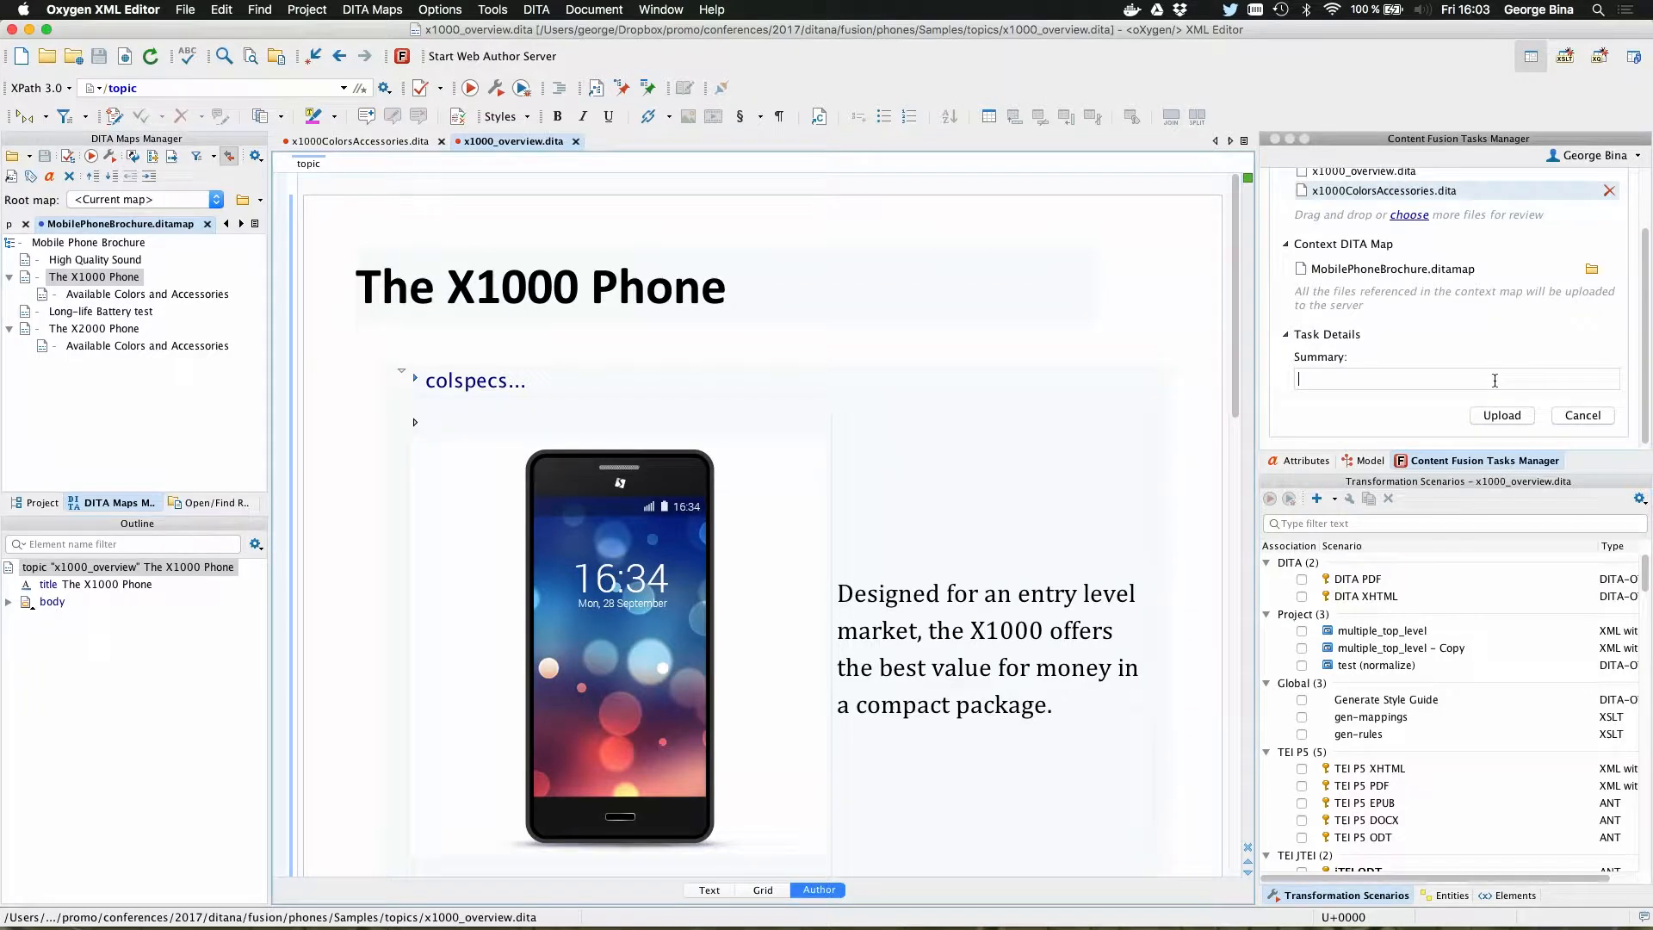
{"action": "type", "text": "review"}
{"action": "left_click", "coordinate": [1506, 418]}
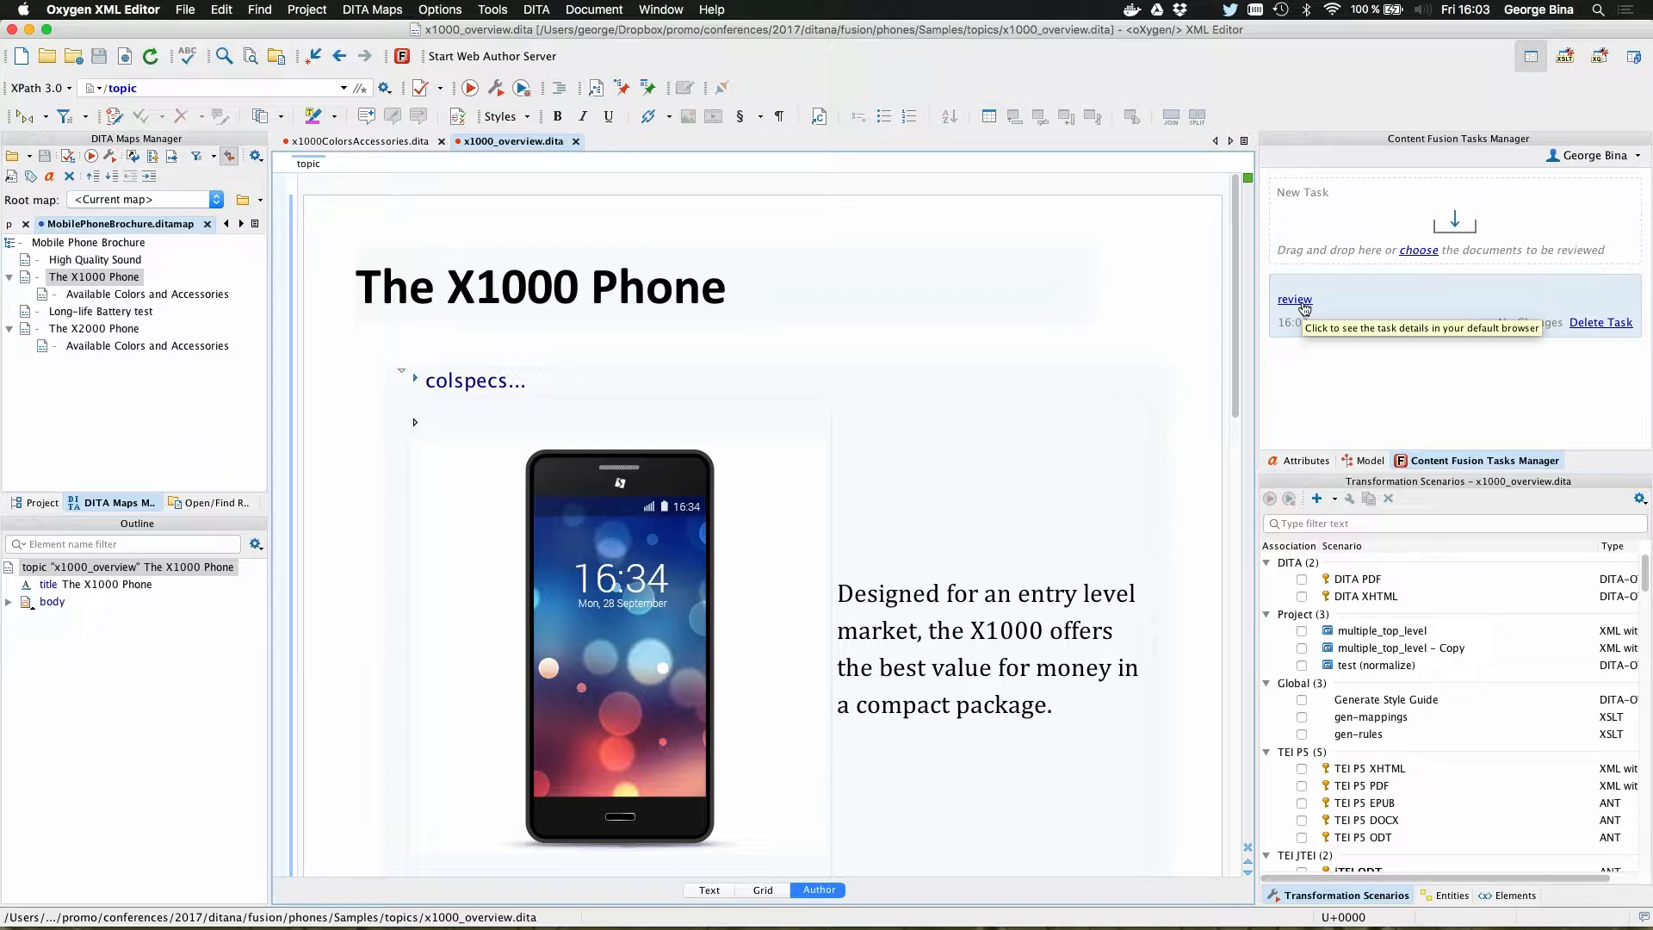
Step: Open the "review" task's details in the browser and copy its share link
{"action": "left_click", "coordinate": [1305, 307]}
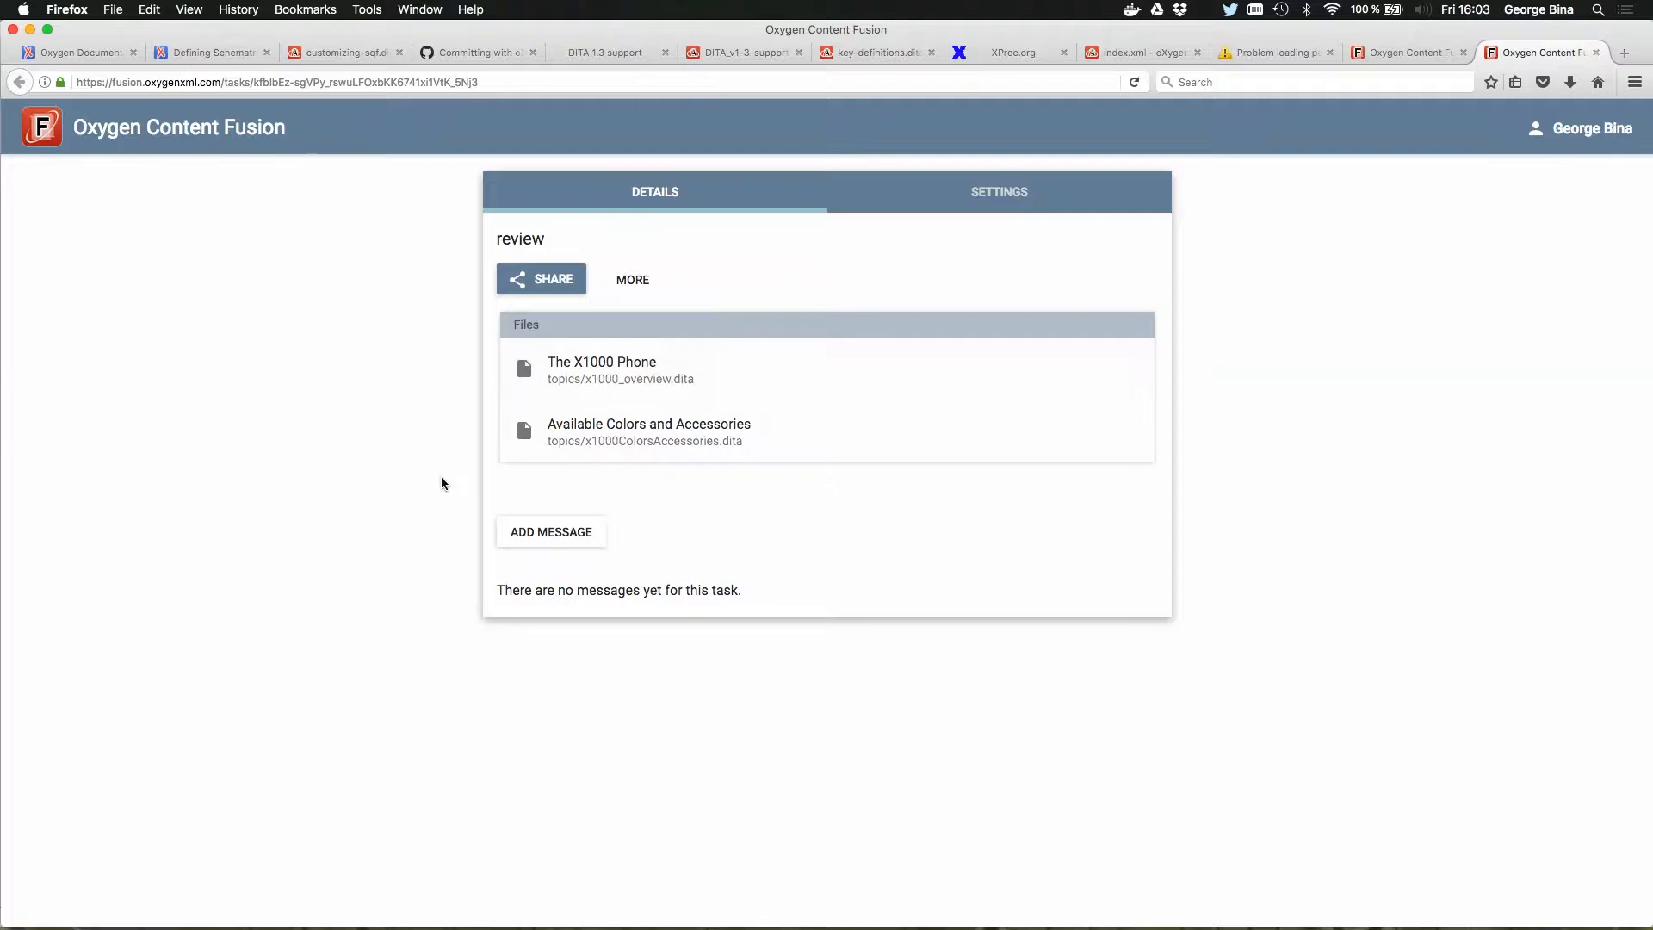
{"action": "left_click", "coordinate": [575, 288]}
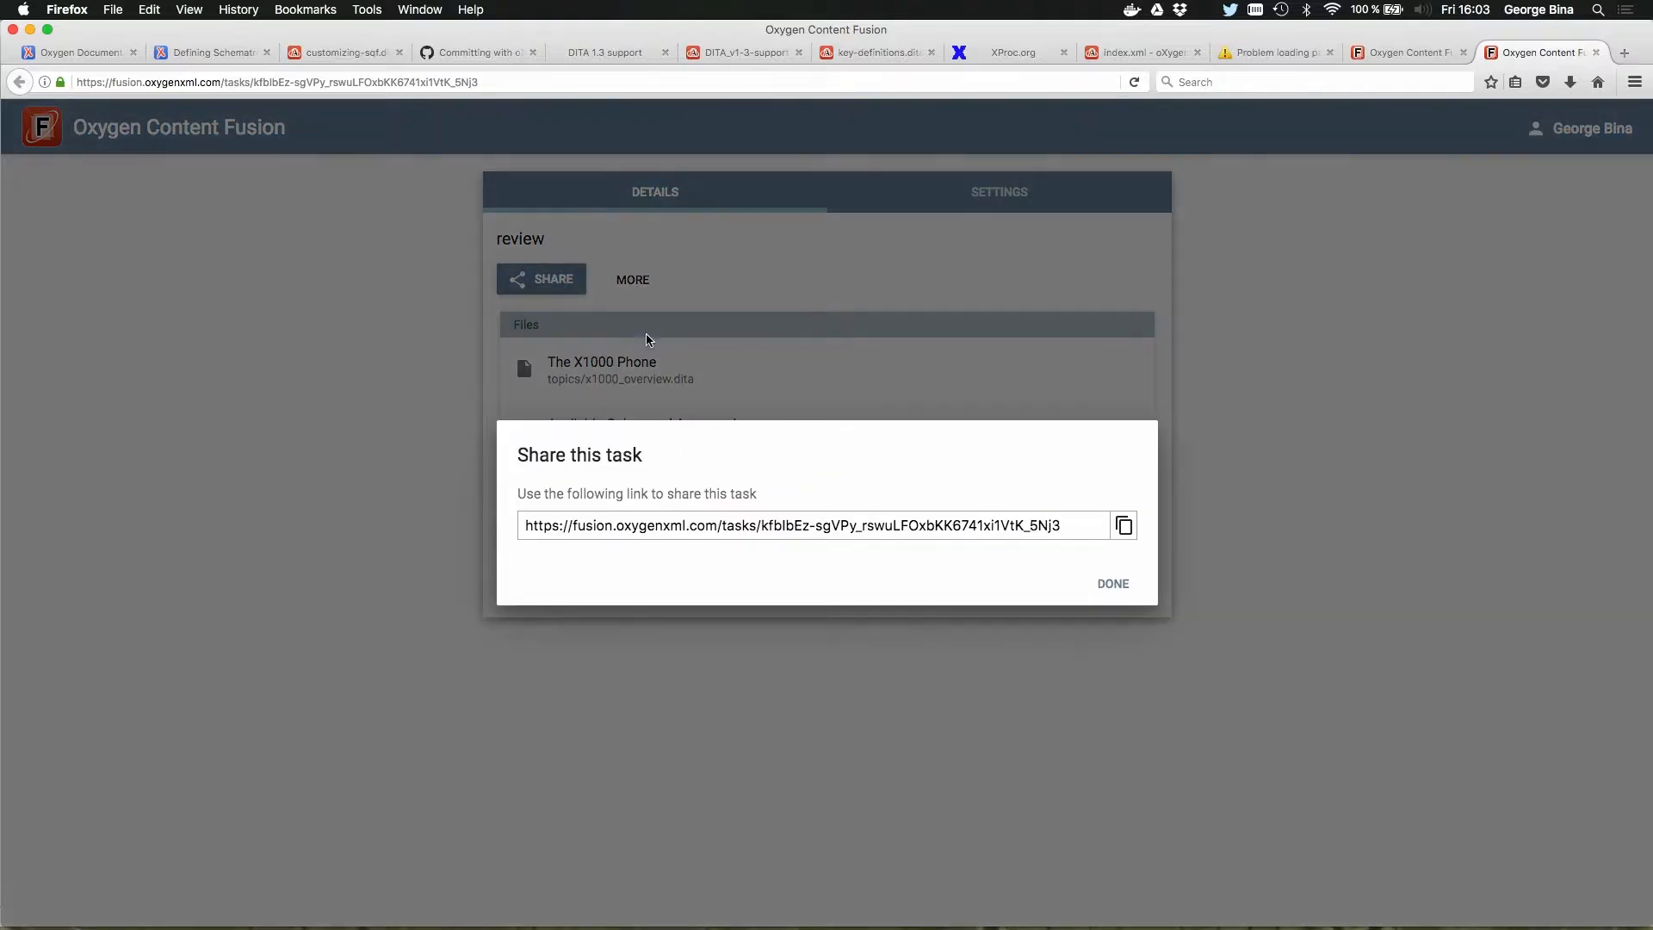
{"action": "left_click", "coordinate": [1123, 527]}
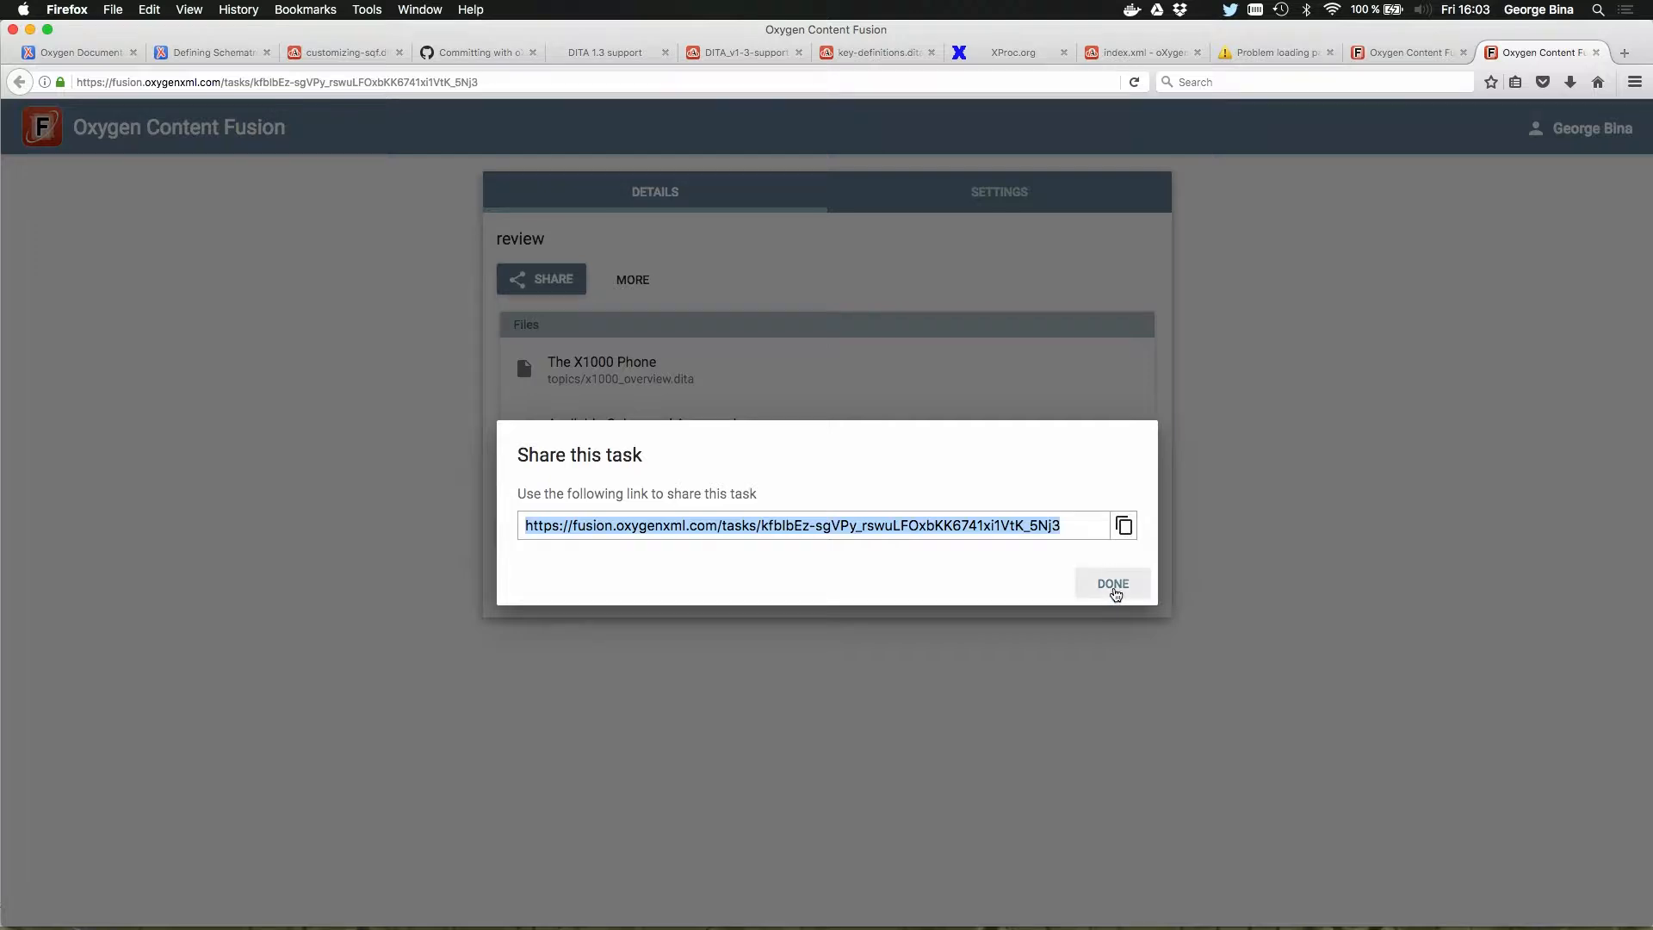
{"action": "left_click", "coordinate": [1113, 585]}
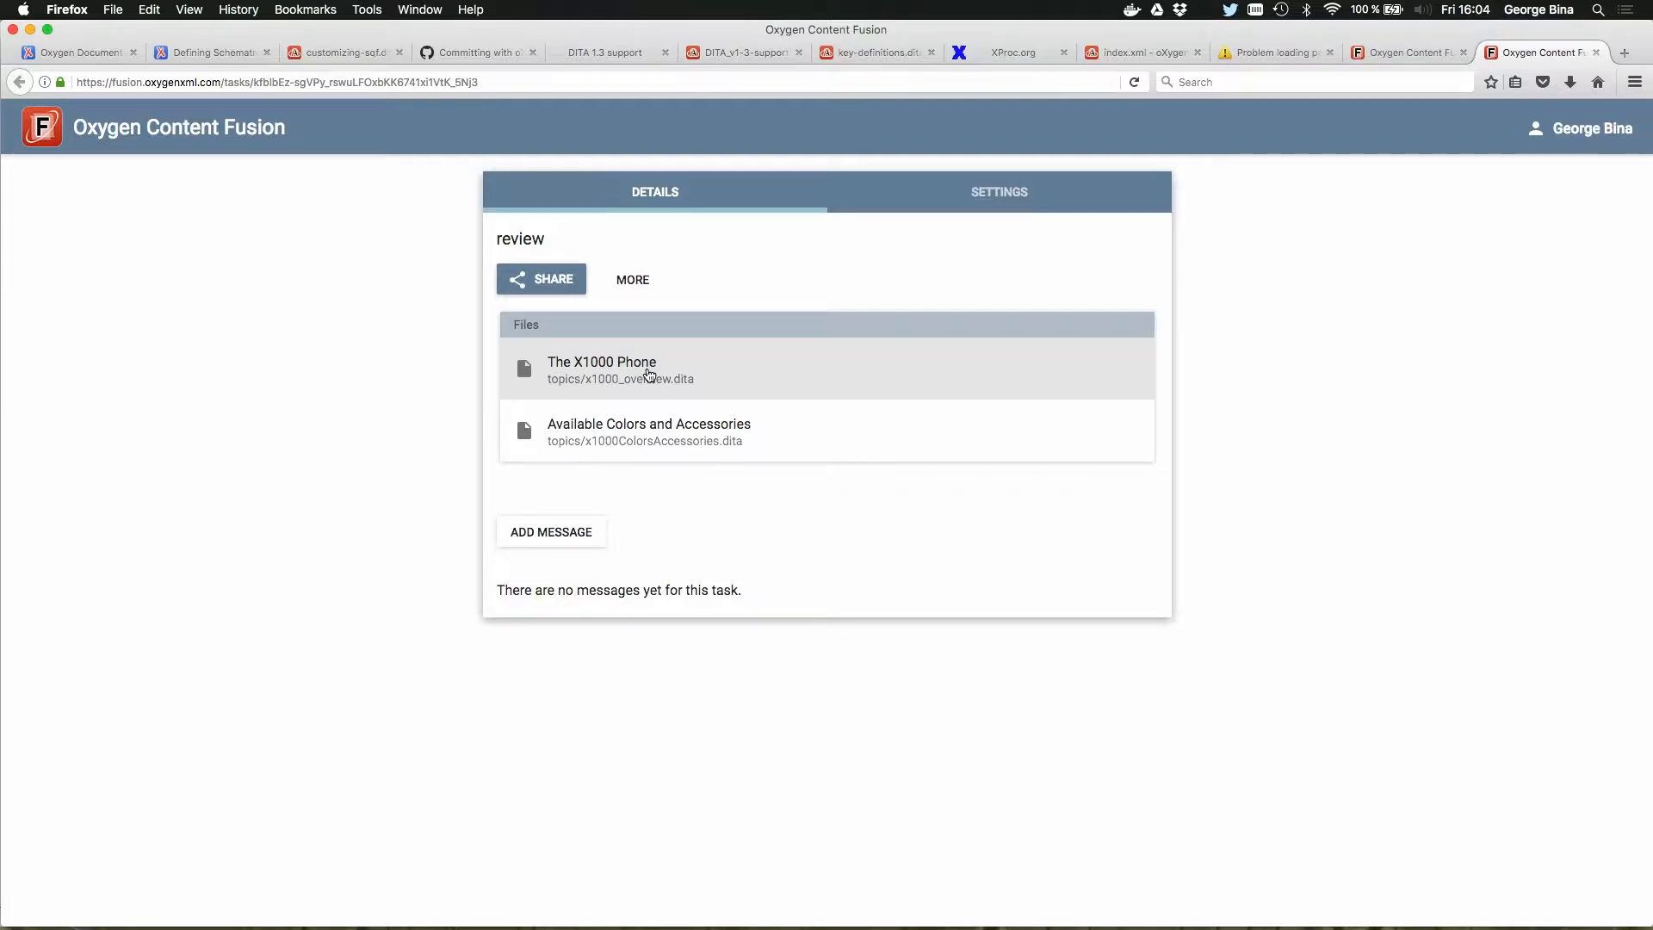
Step: Examine the contents of The X1000 Phone and Available Colors and Accessories topics in the web review editor
{"action": "left_click", "coordinate": [649, 373]}
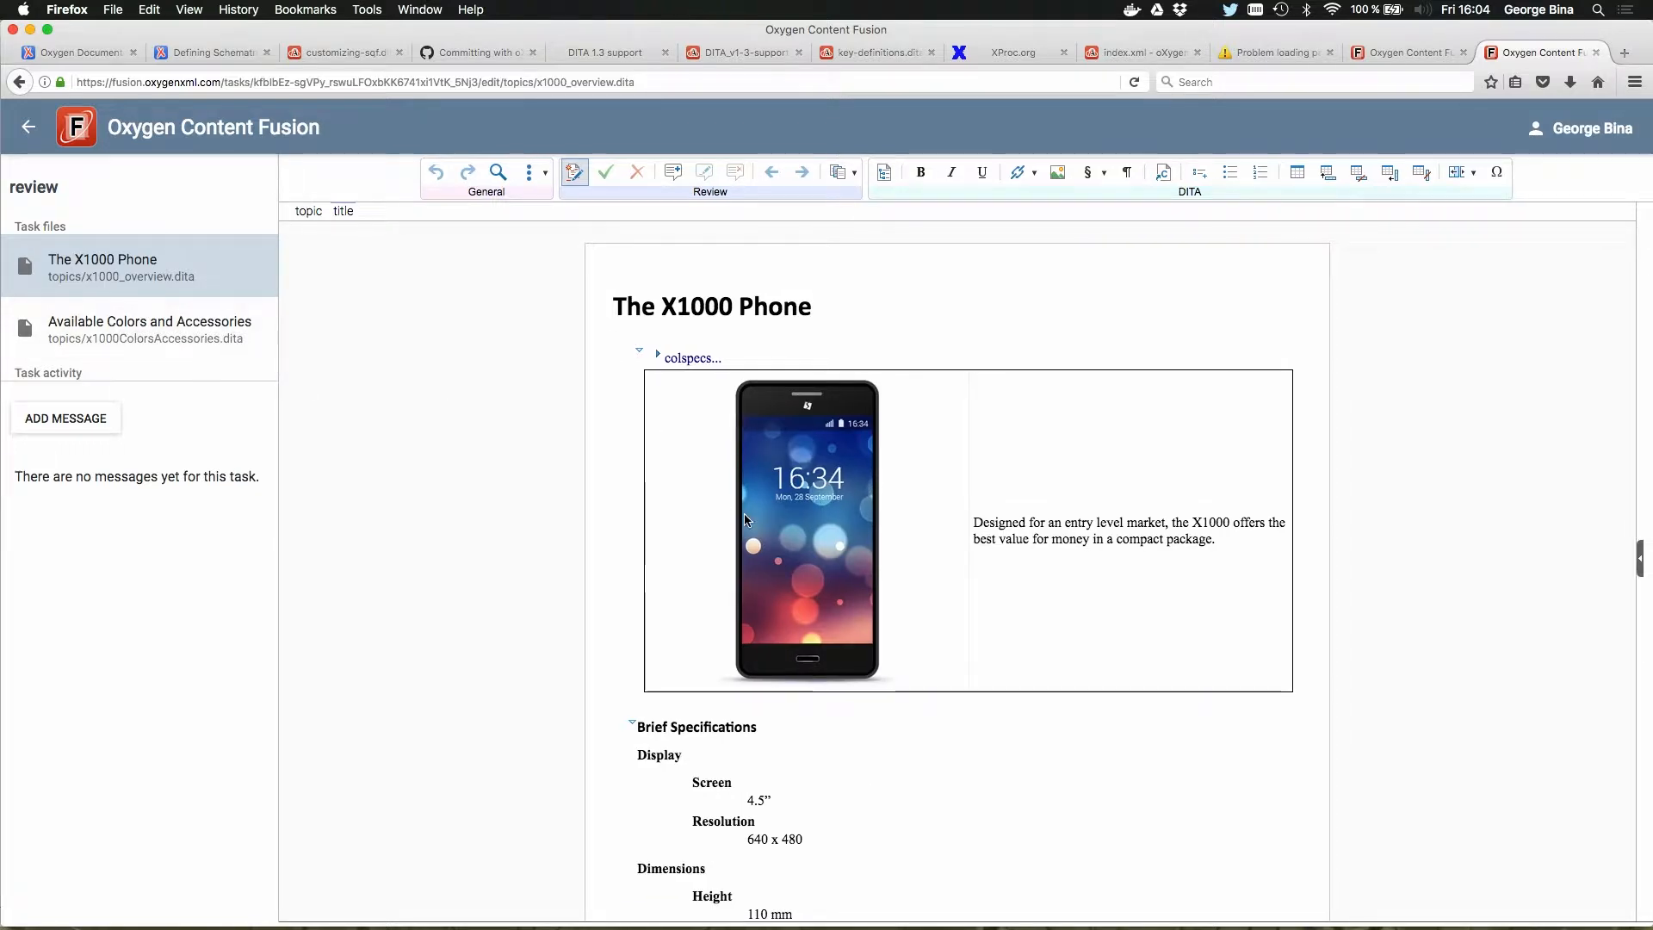
{"action": "scroll", "coordinate": [899, 693], "scroll_direction": "down", "scroll_amount": 3}
{"action": "scroll", "coordinate": [904, 695], "scroll_direction": "down", "scroll_amount": 2}
{"action": "right_click", "coordinate": [904, 695]}
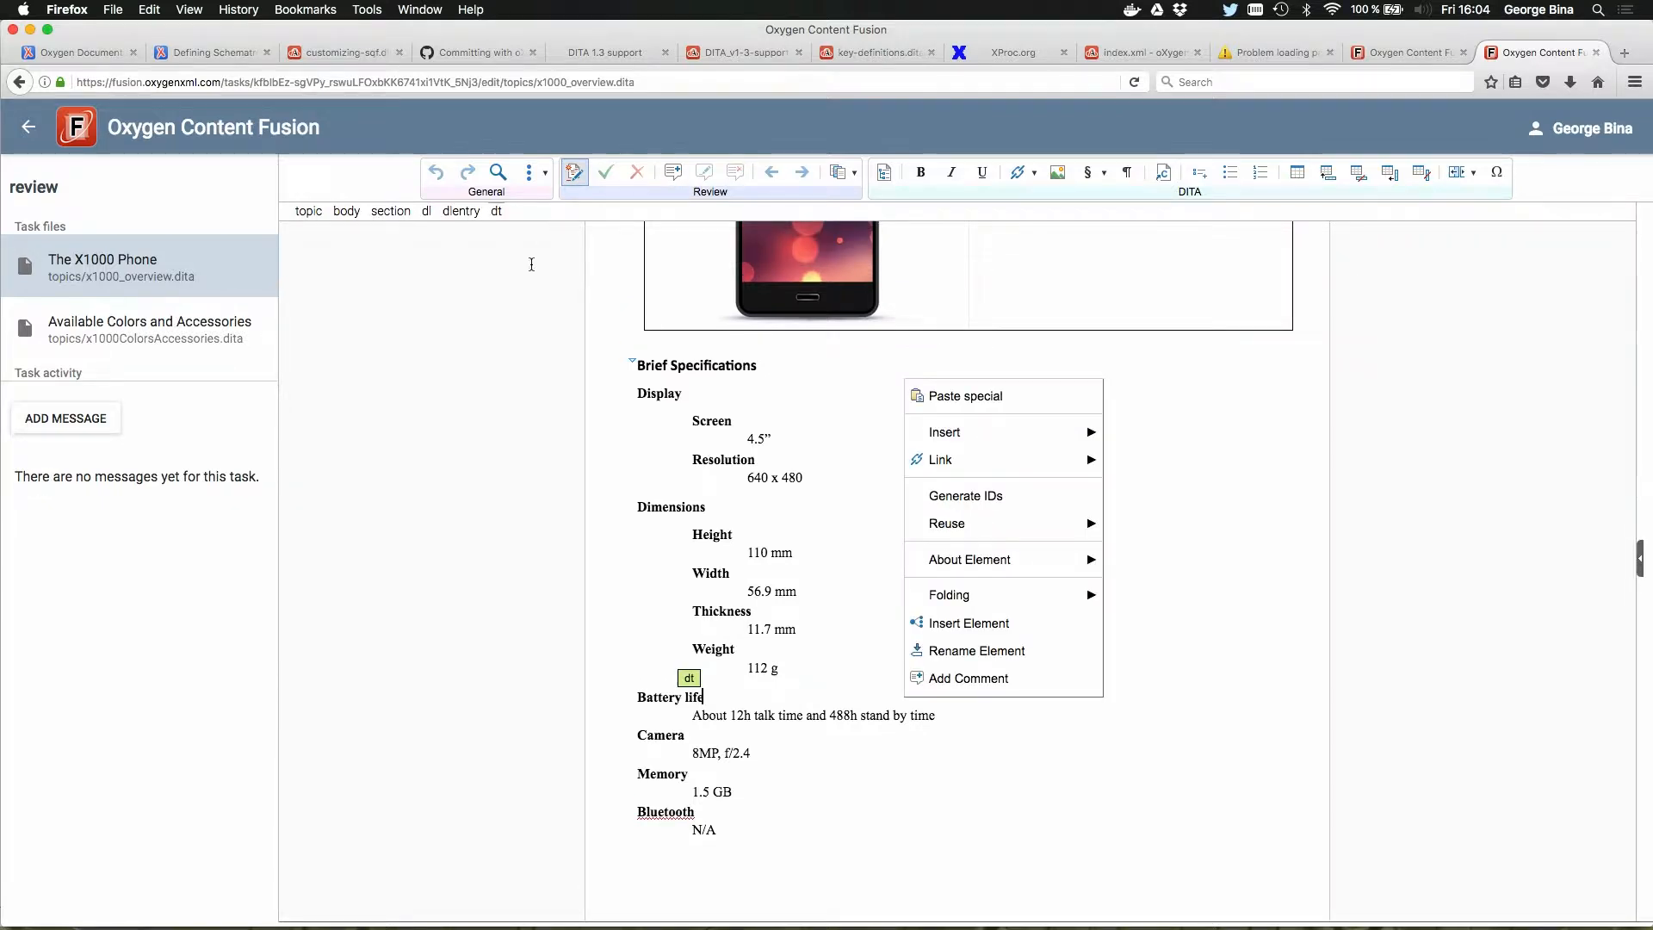
{"action": "left_click", "coordinate": [540, 245]}
{"action": "scroll", "coordinate": [499, 465], "scroll_direction": "up", "scroll_amount": 5}
{"action": "left_click", "coordinate": [112, 322]}
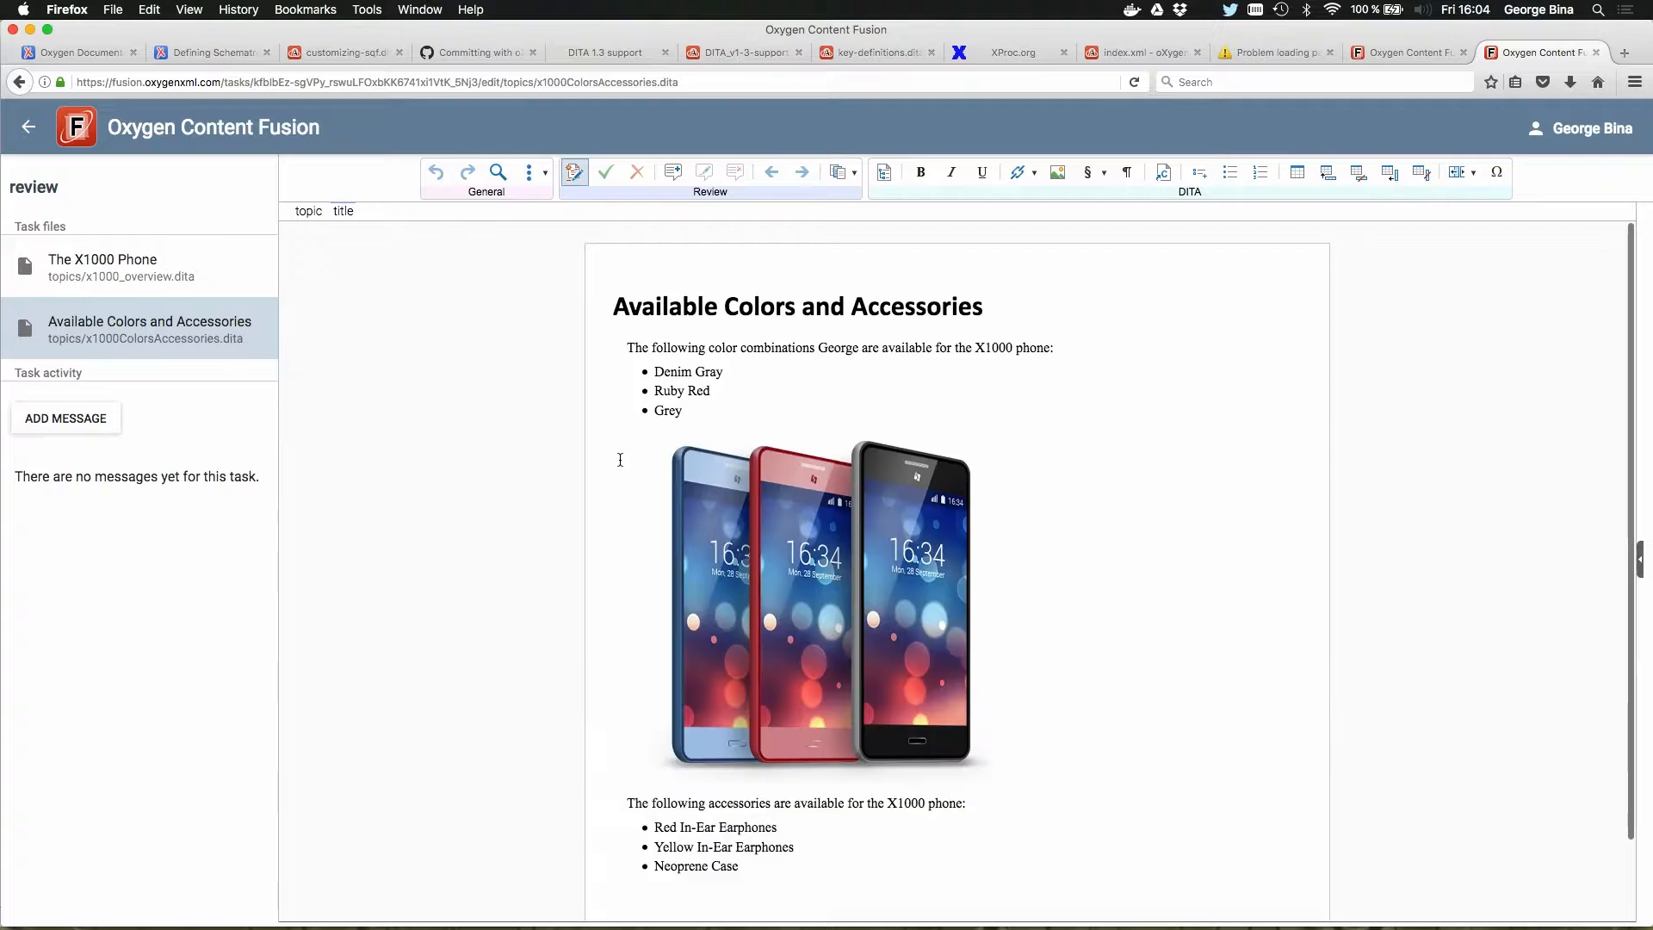
{"action": "scroll", "coordinate": [618, 495], "scroll_direction": "down", "scroll_amount": 1}
{"action": "scroll", "coordinate": [617, 495], "scroll_direction": "up", "scroll_amount": 1}
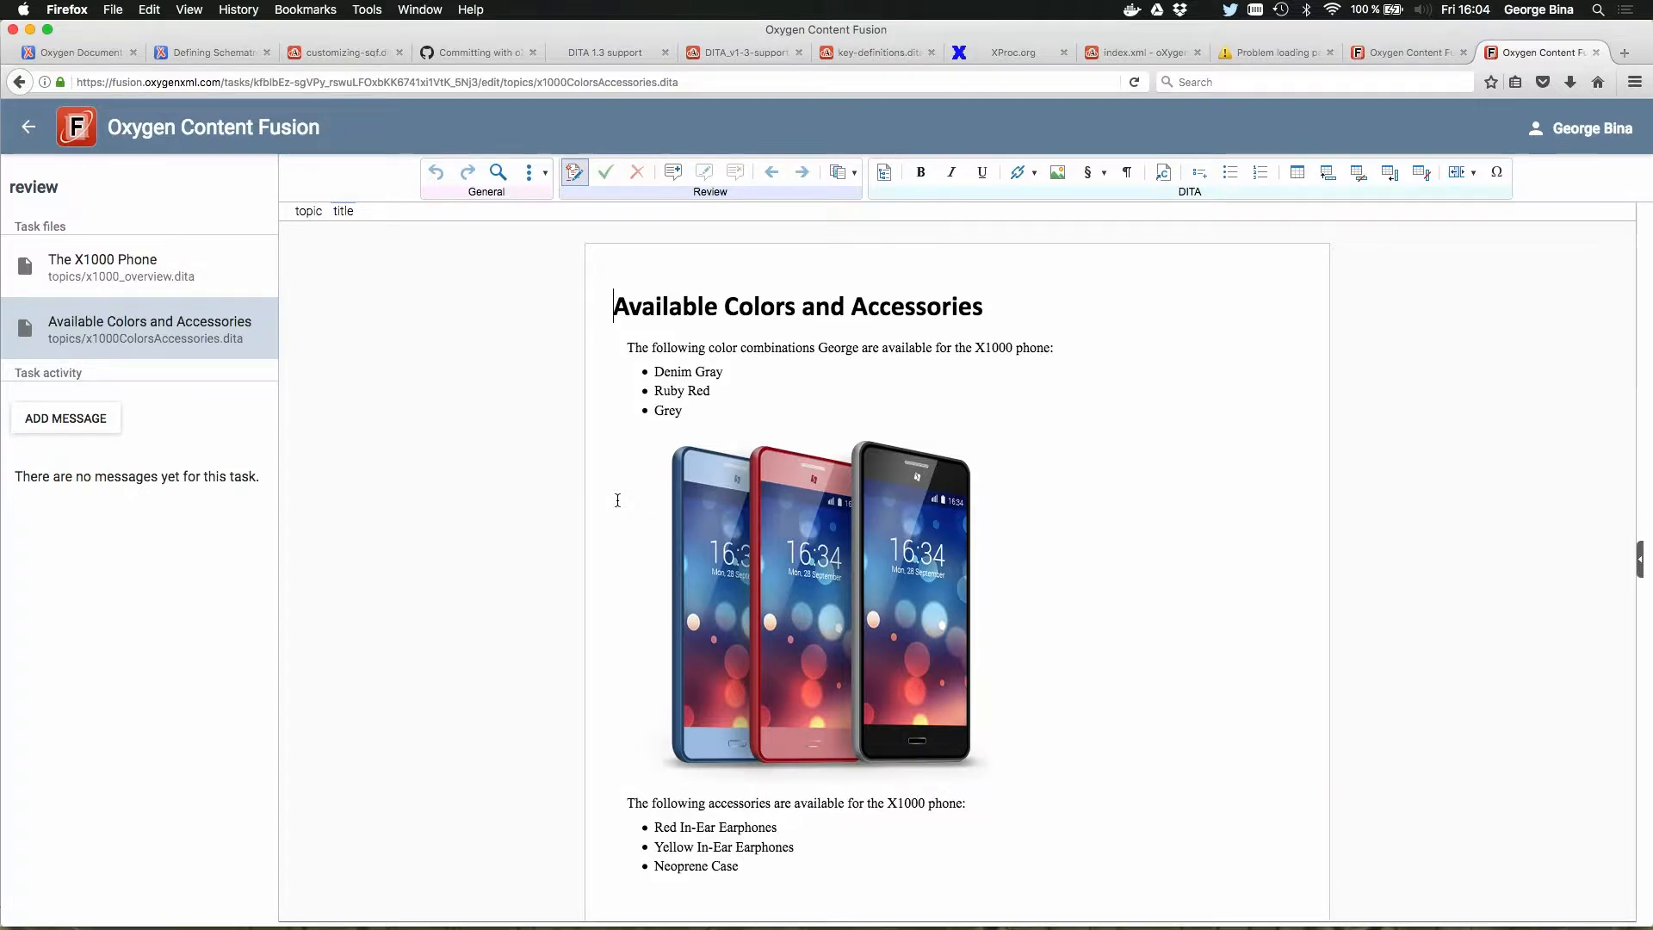
Step: Switch to Thunderbird, close its inbox window, and start a new e-mail message
{"action": "key", "text": "super+Tab"}
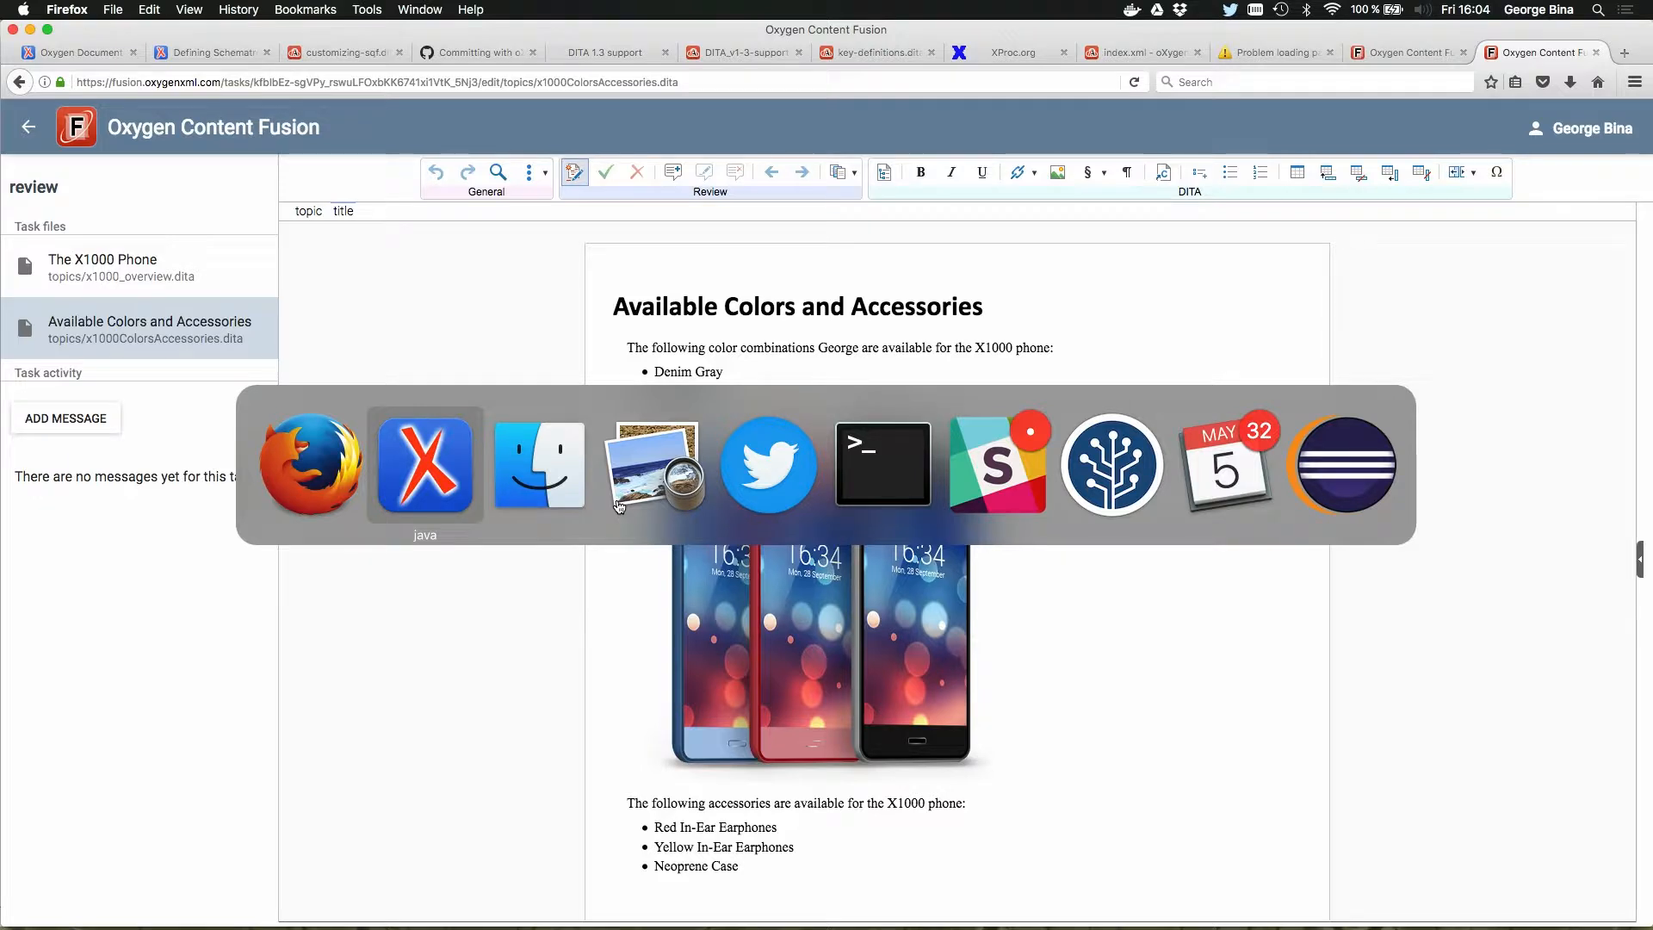
{"action": "key", "text": "Escape"}
{"action": "mouse_move", "coordinate": [406, 902]}
{"action": "left_click", "coordinate": [568, 895]}
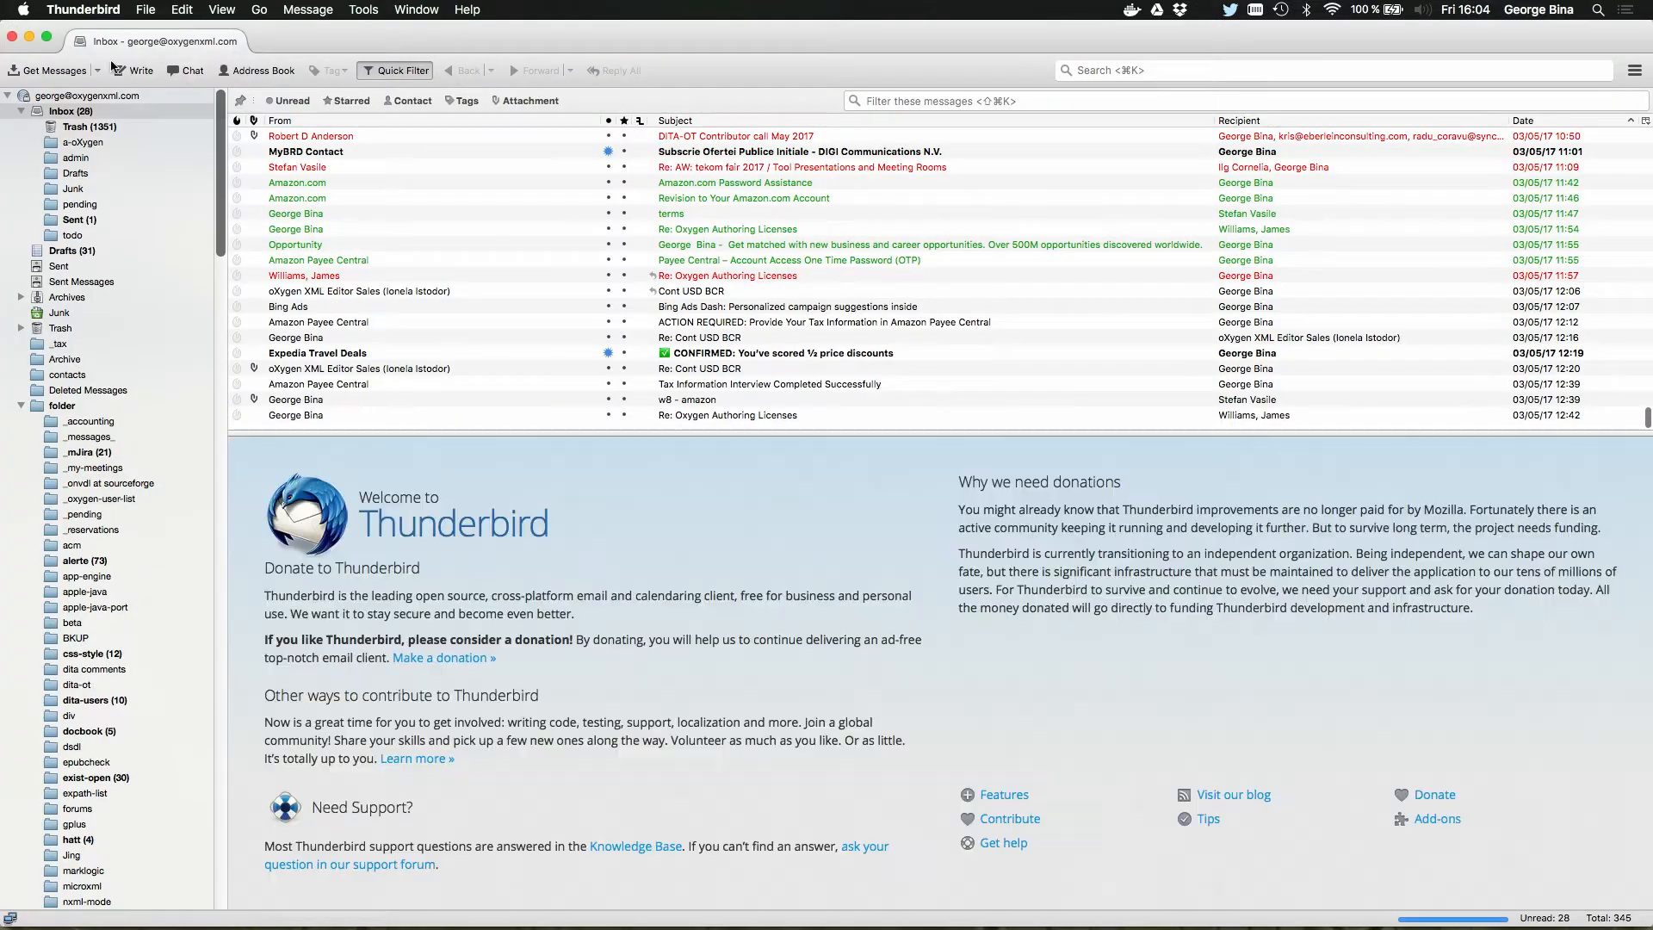
{"action": "left_click", "coordinate": [12, 37]}
{"action": "key", "text": "super+n"}
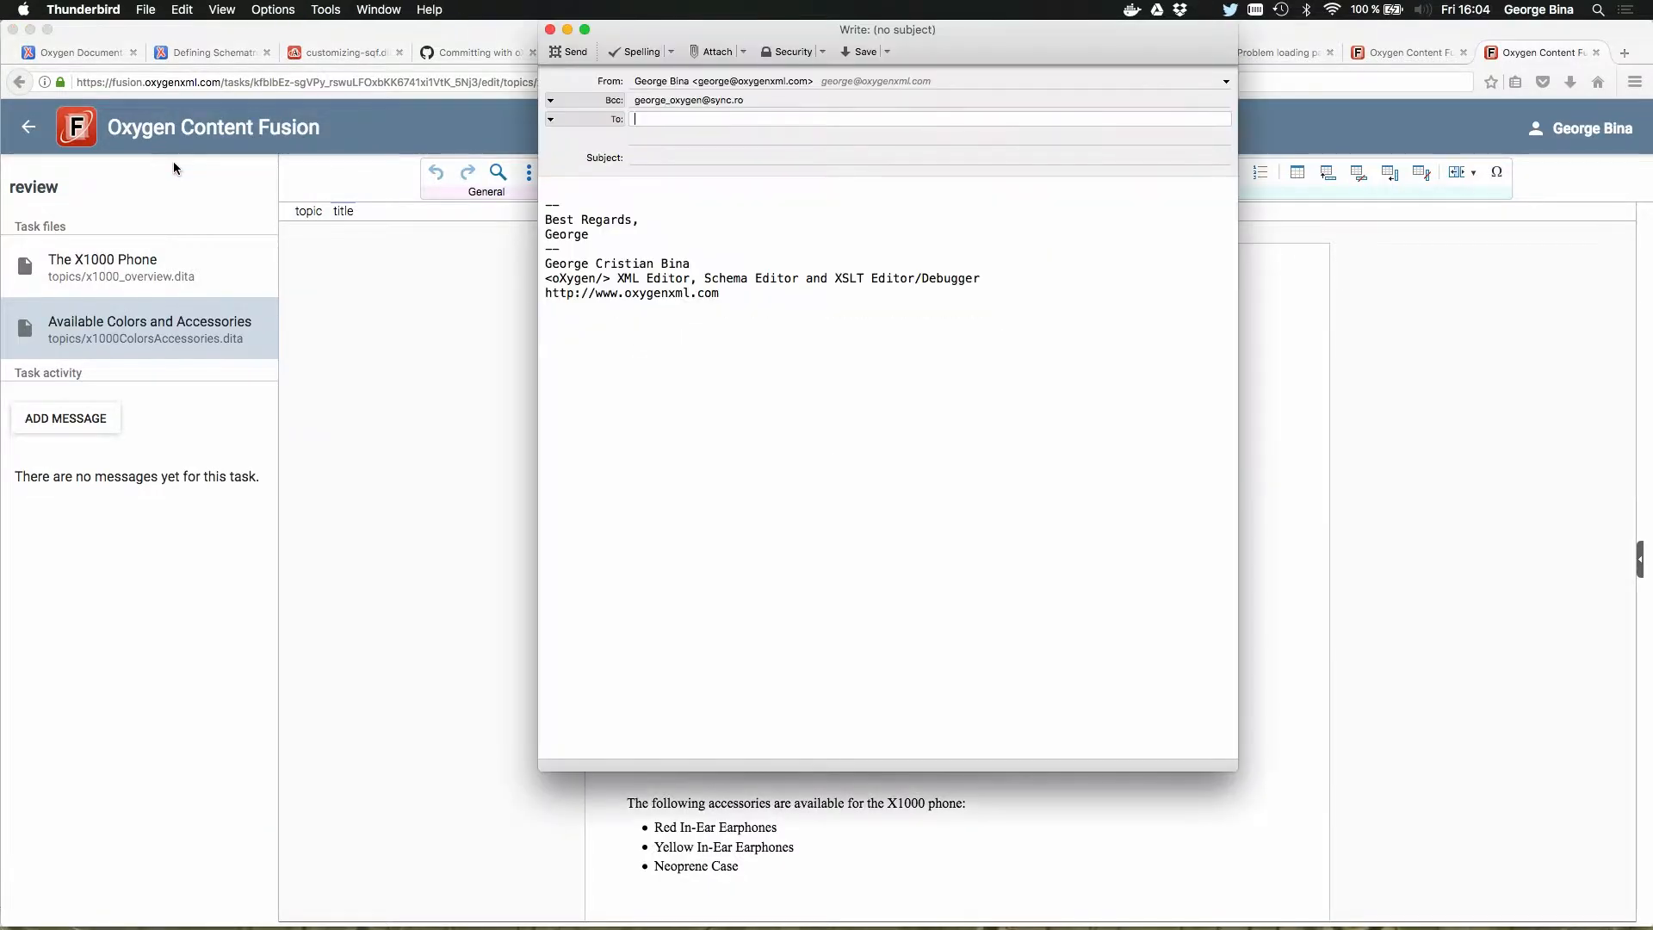
Step: Set the sender to the personal Gmail identity and add the reviewer's e-mail address as the recipient
{"action": "left_click", "coordinate": [679, 82]}
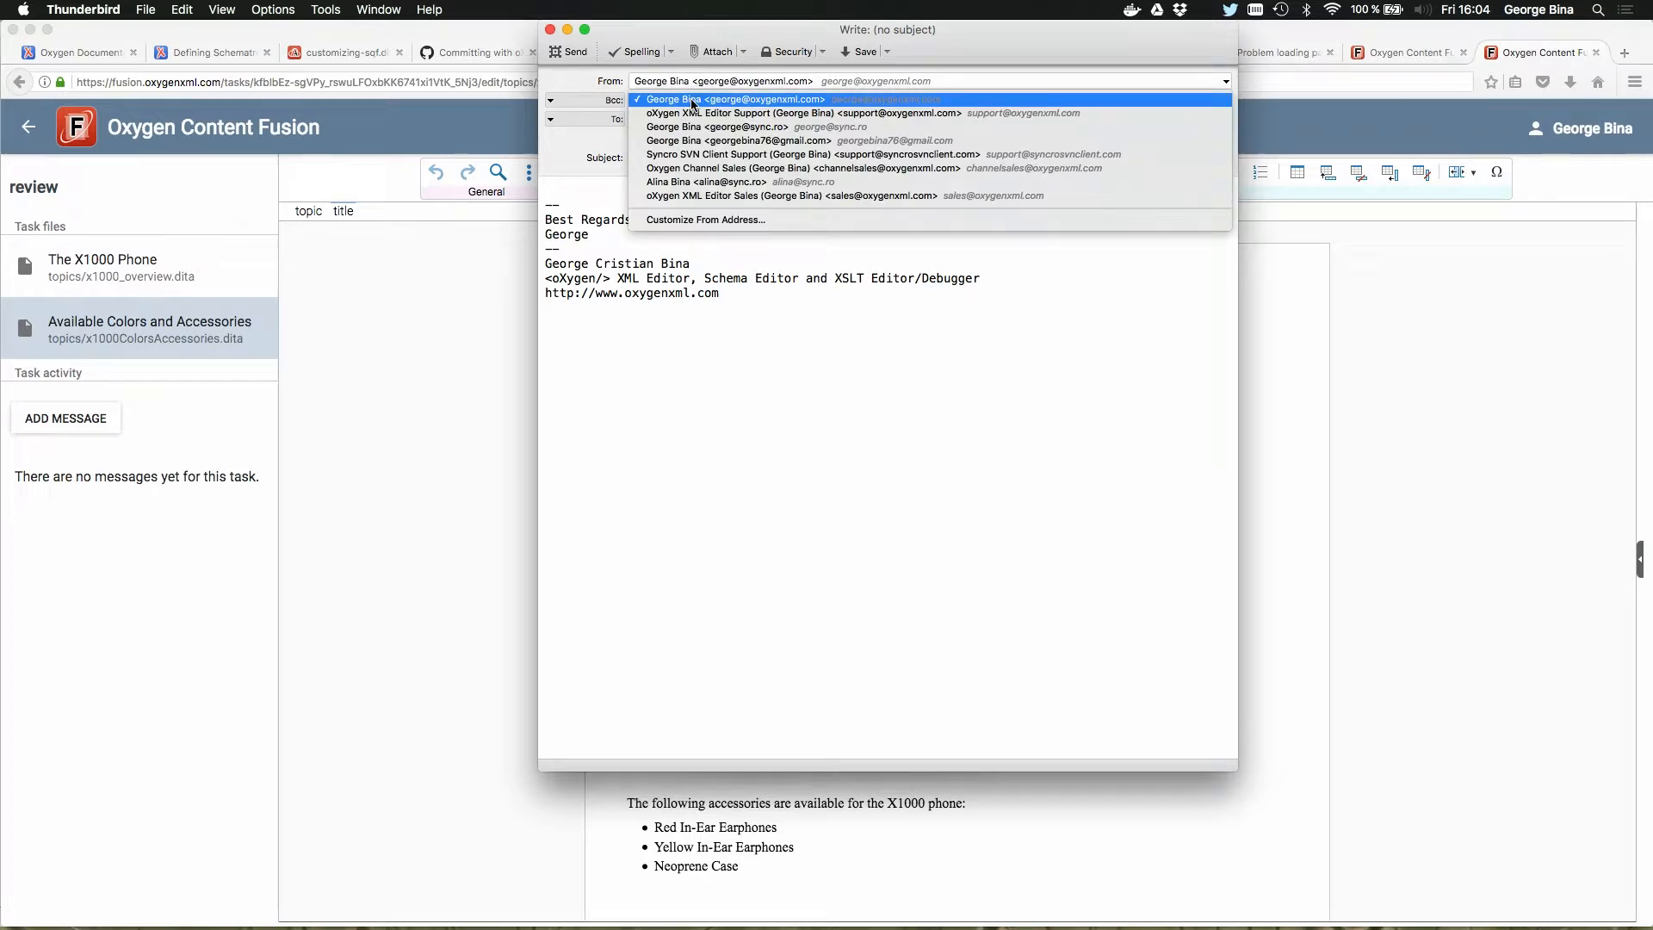
{"action": "left_click", "coordinate": [705, 141]}
{"action": "type", "text": "w"}
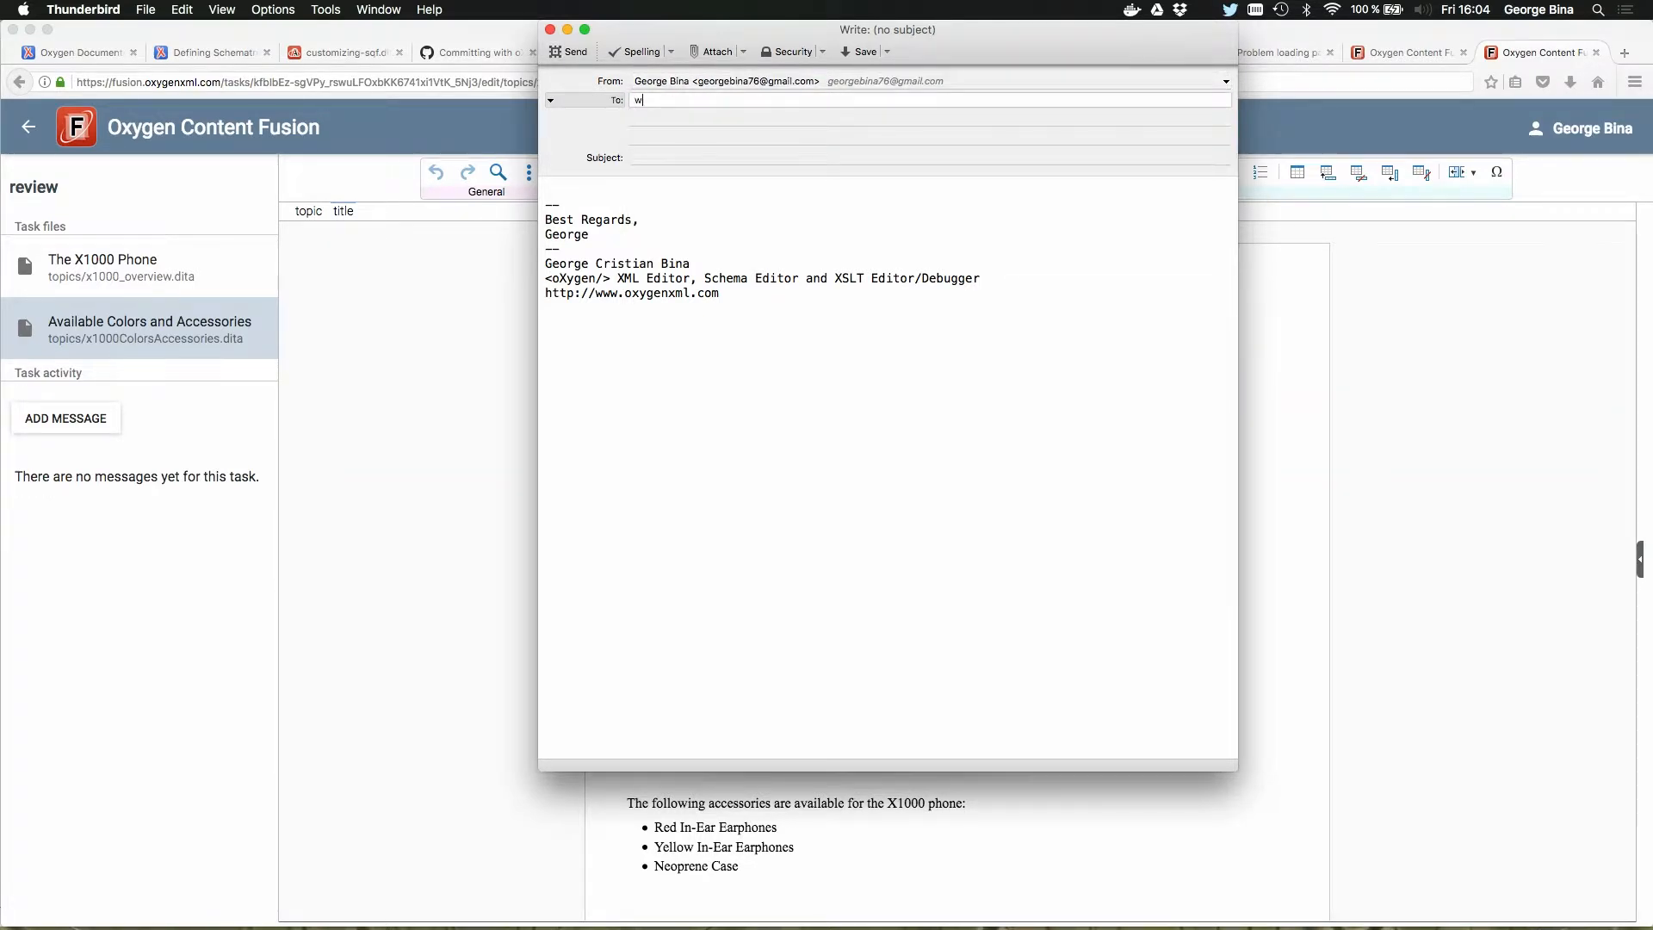
{"action": "key", "text": "Down"}
{"action": "key", "text": "Return"}
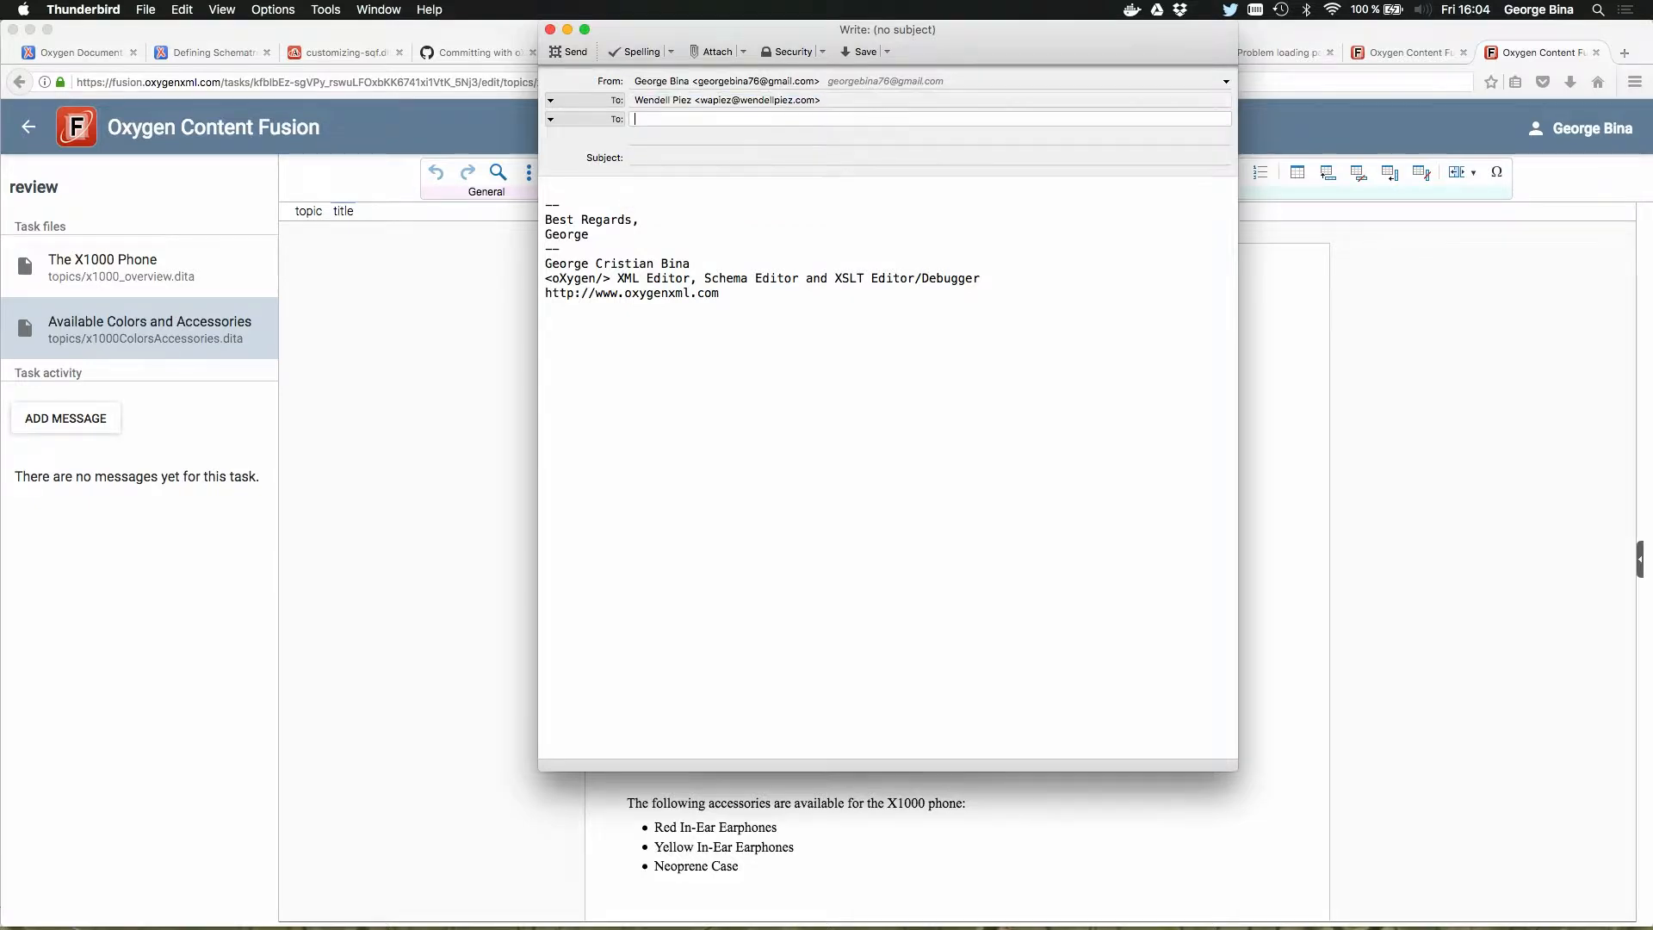
Step: Give the message the subject "link", paste the task's share link into the body, and send it
{"action": "key", "text": "Tab"}
{"action": "type", "text": "link"}
{"action": "key", "text": "Tab"}
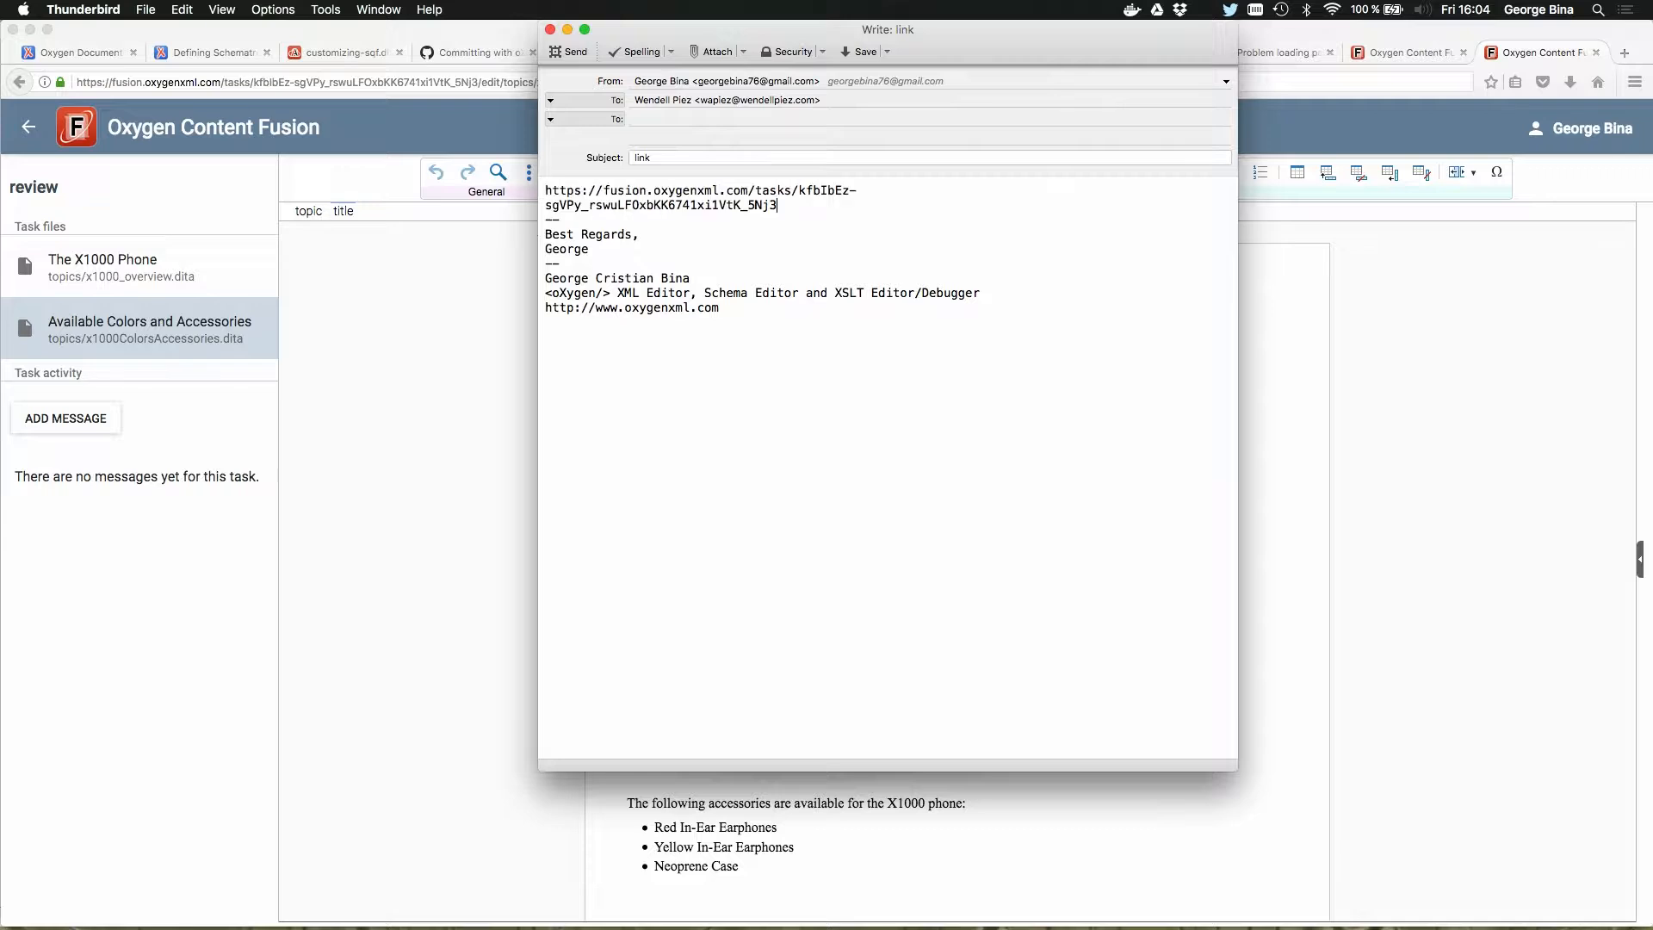
{"action": "left_click", "coordinate": [564, 51]}
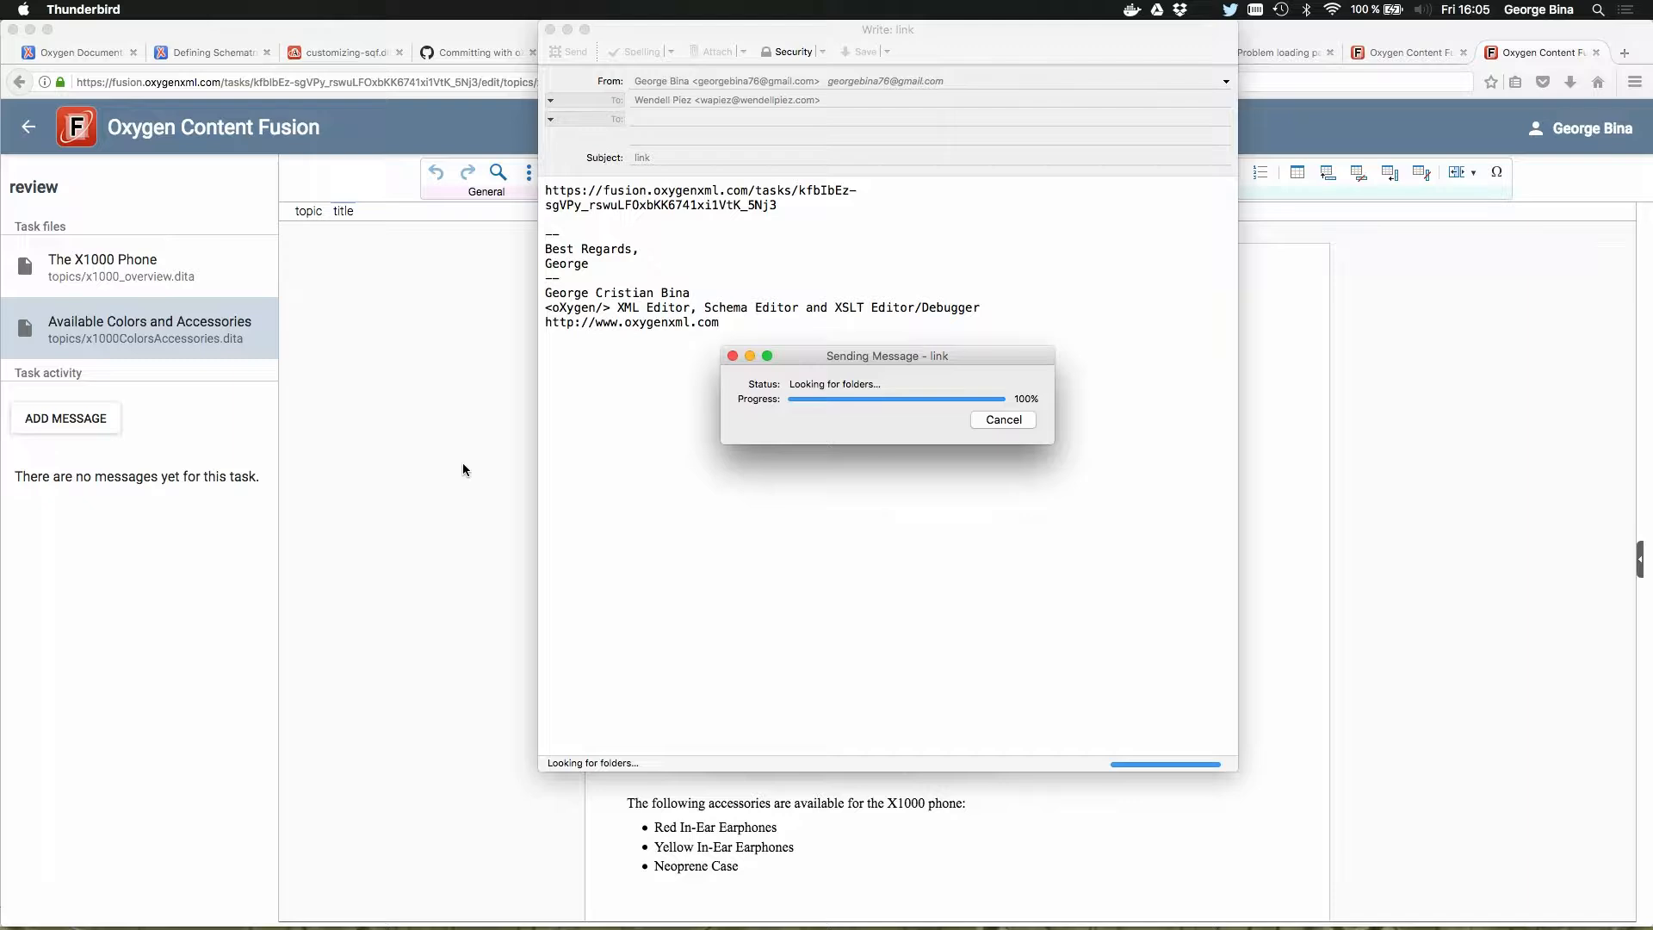
Step: Back in Firefox, delete "and Accessories" from the Available Colors and Accessories title as a tracked change, and return to the task details
{"action": "left_click", "coordinate": [463, 469]}
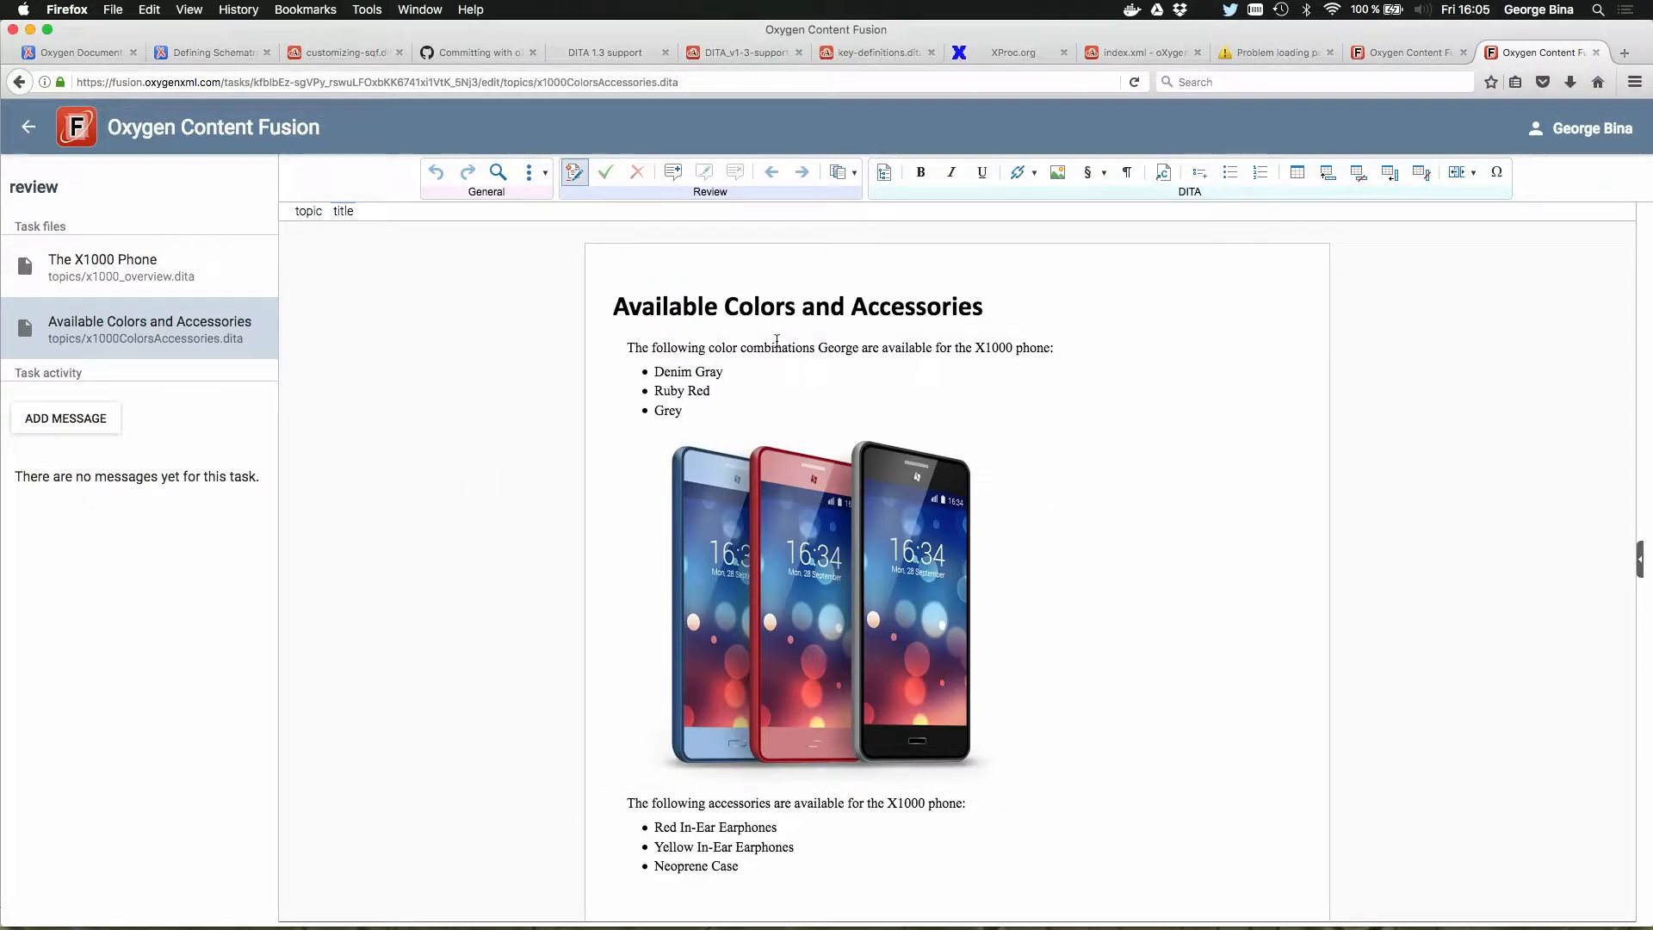
{"action": "left_click", "coordinate": [853, 308]}
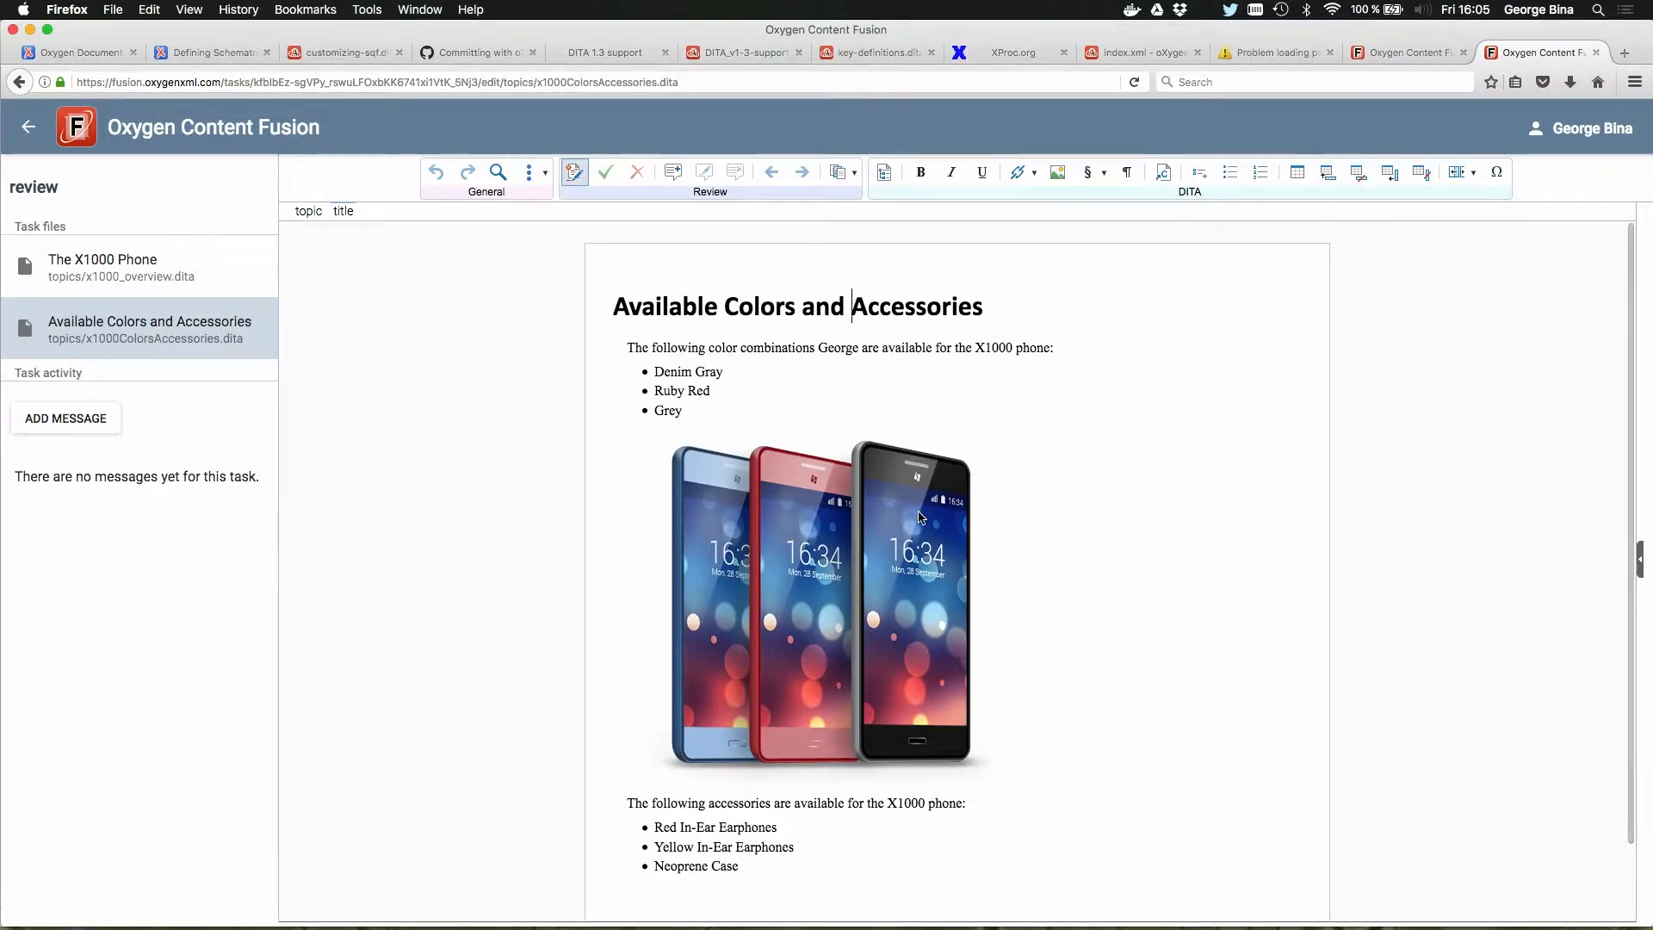
{"action": "key", "text": "Left"}
{"action": "key", "text": "Left"}
{"action": "key", "text": "Left"}
{"action": "key", "text": "Left"}
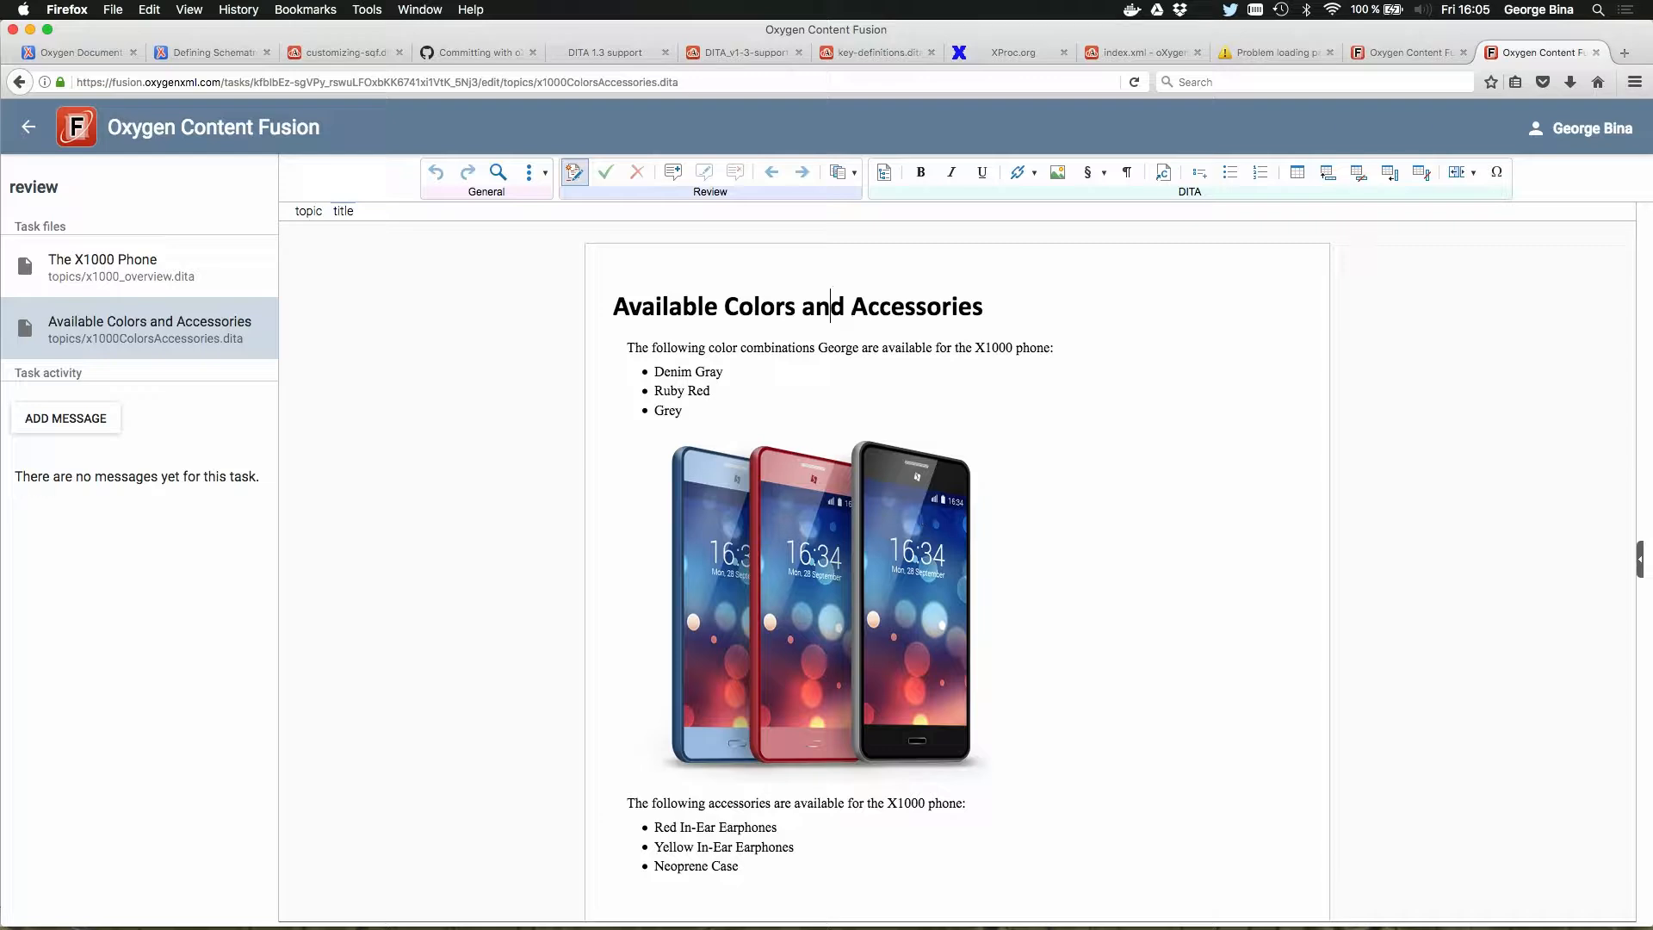
{"action": "key", "text": "shift+super+Right"}
{"action": "key", "text": "BackSpace"}
{"action": "key", "text": "BackSpace"}
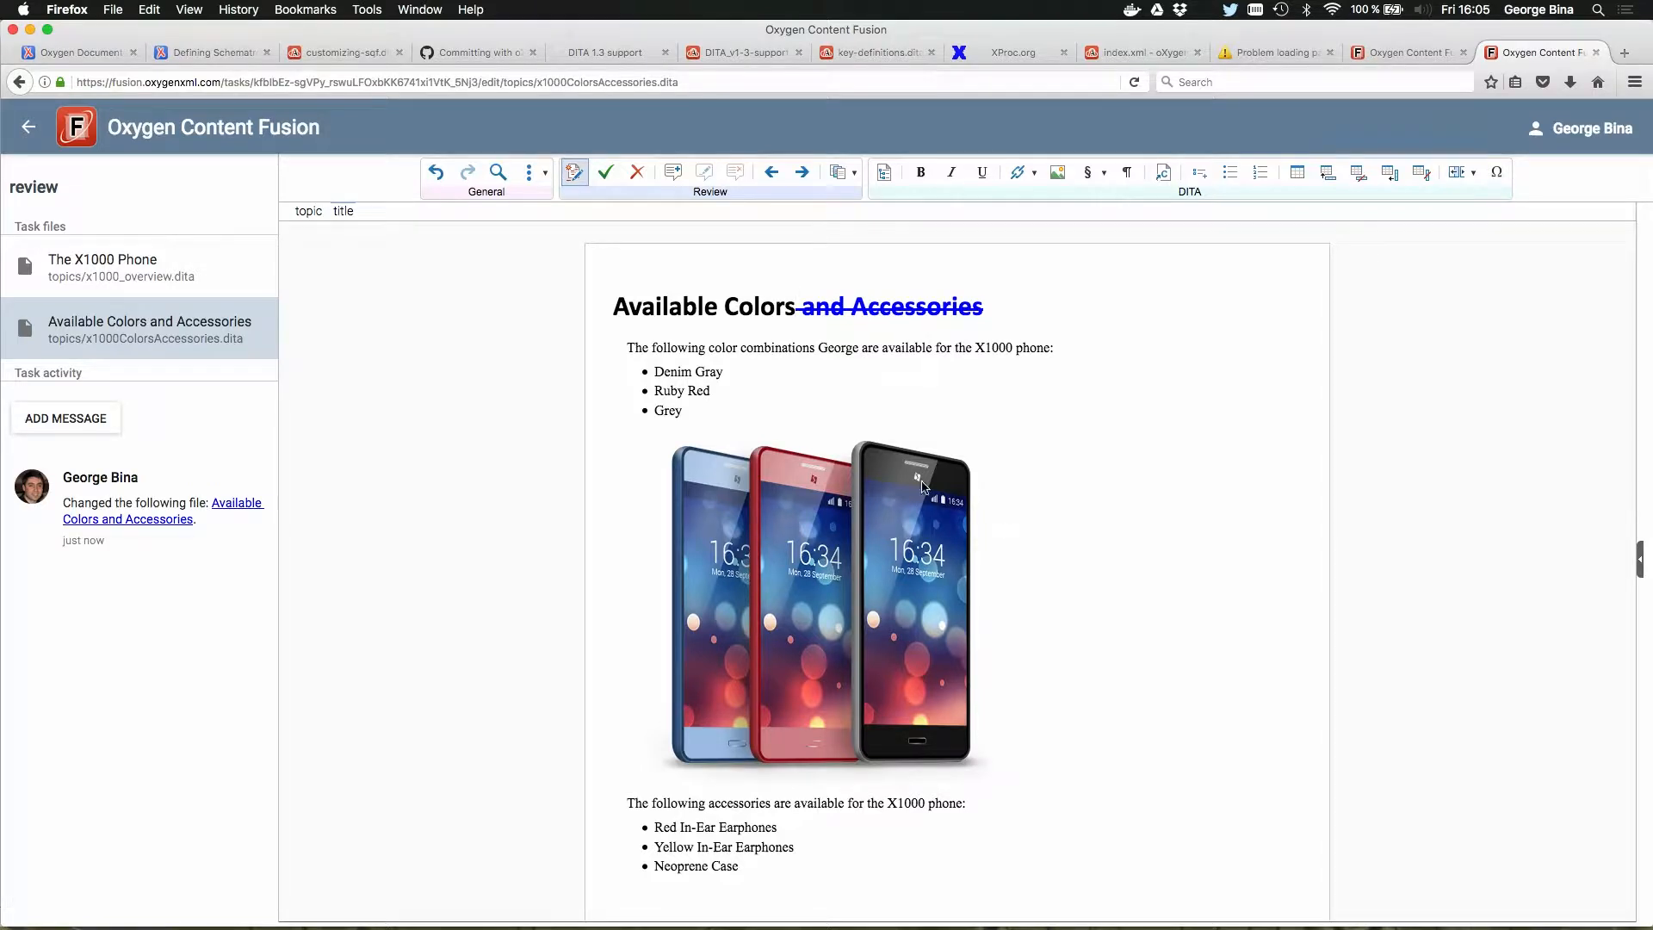
{"action": "left_click", "coordinate": [36, 136]}
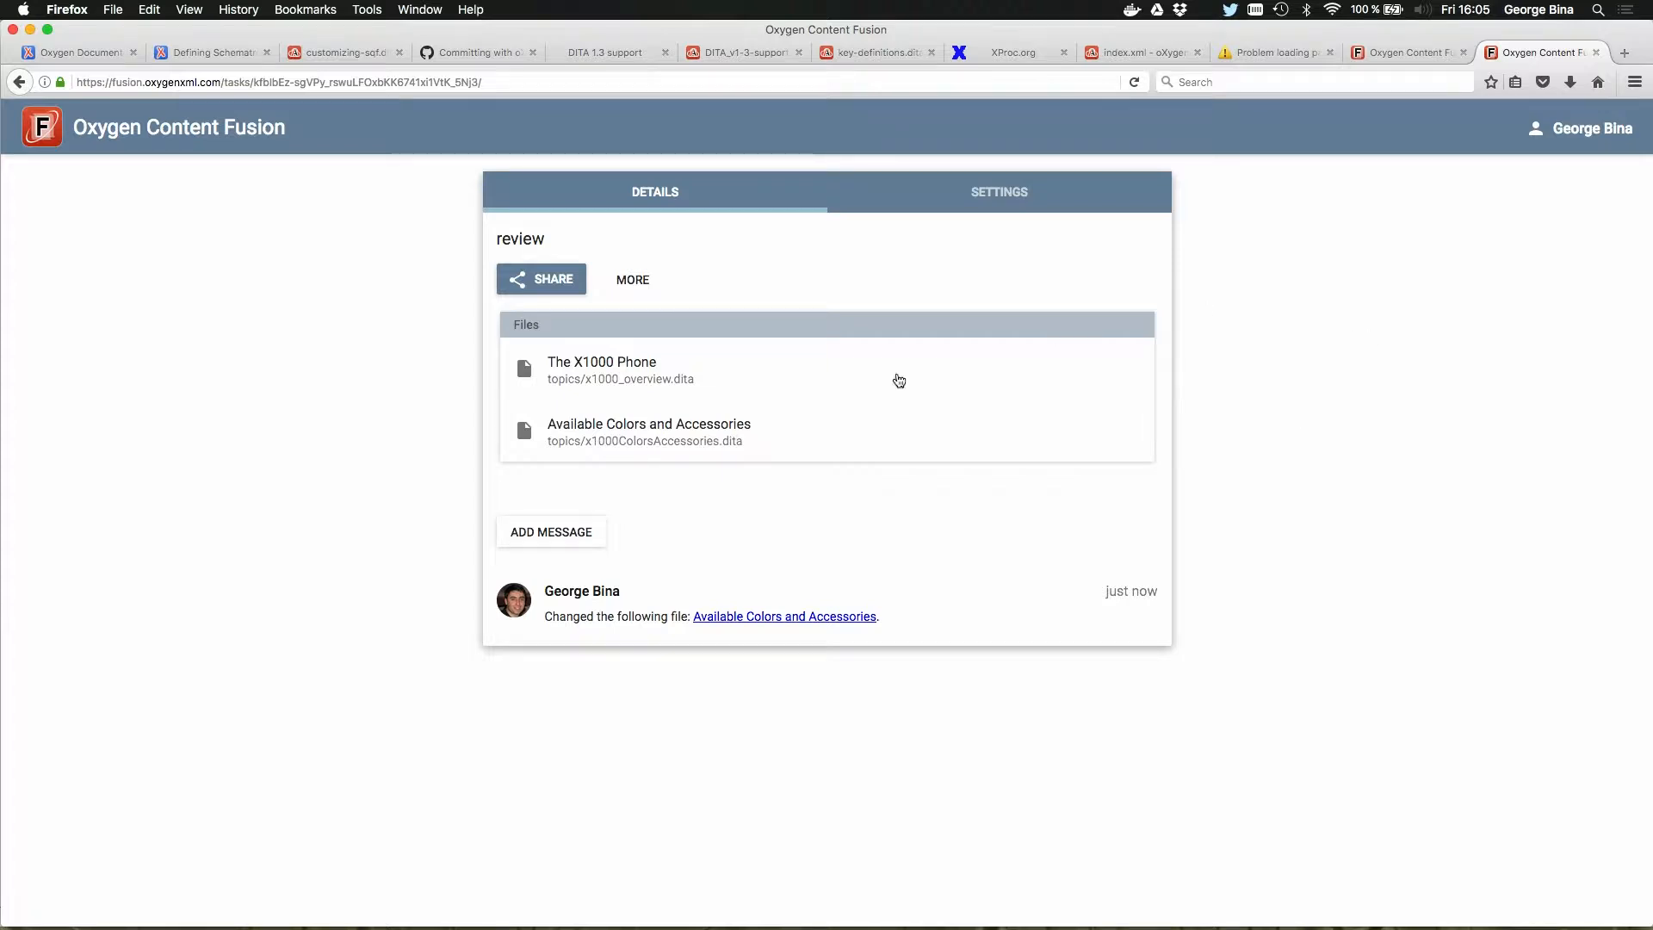
Step: Reload the task details and open The X1000 Phone topic to view the reviewer's tracked change
{"action": "left_click", "coordinate": [1135, 81]}
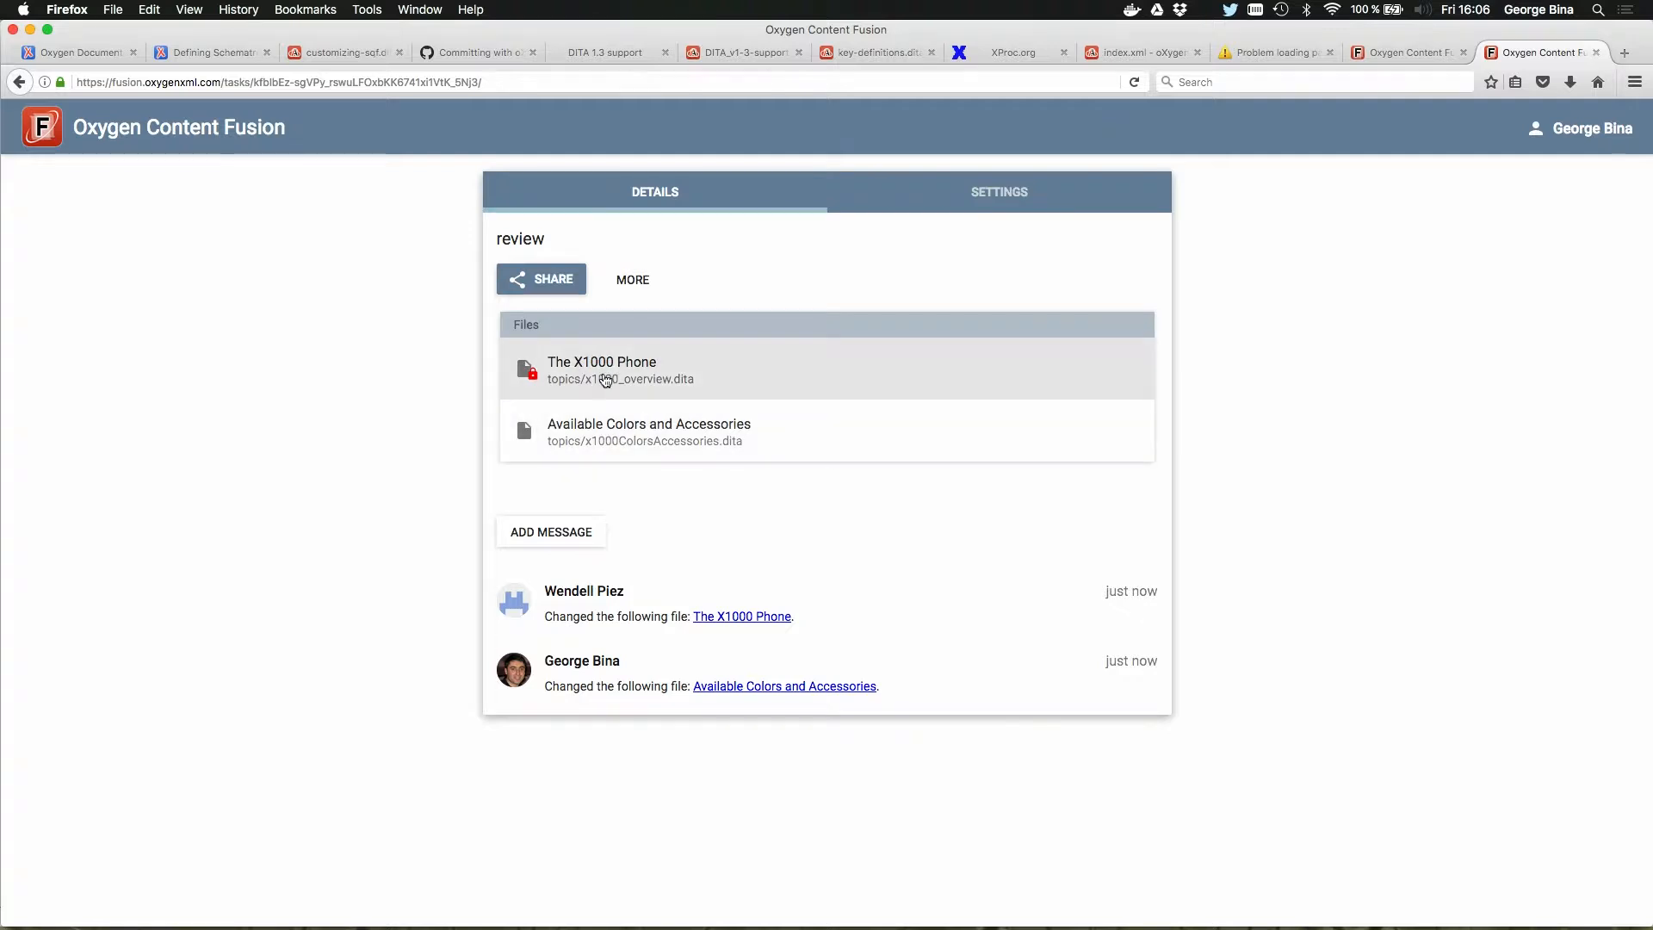
{"action": "mouse_move", "coordinate": [600, 362]}
{"action": "left_click", "coordinate": [600, 362]}
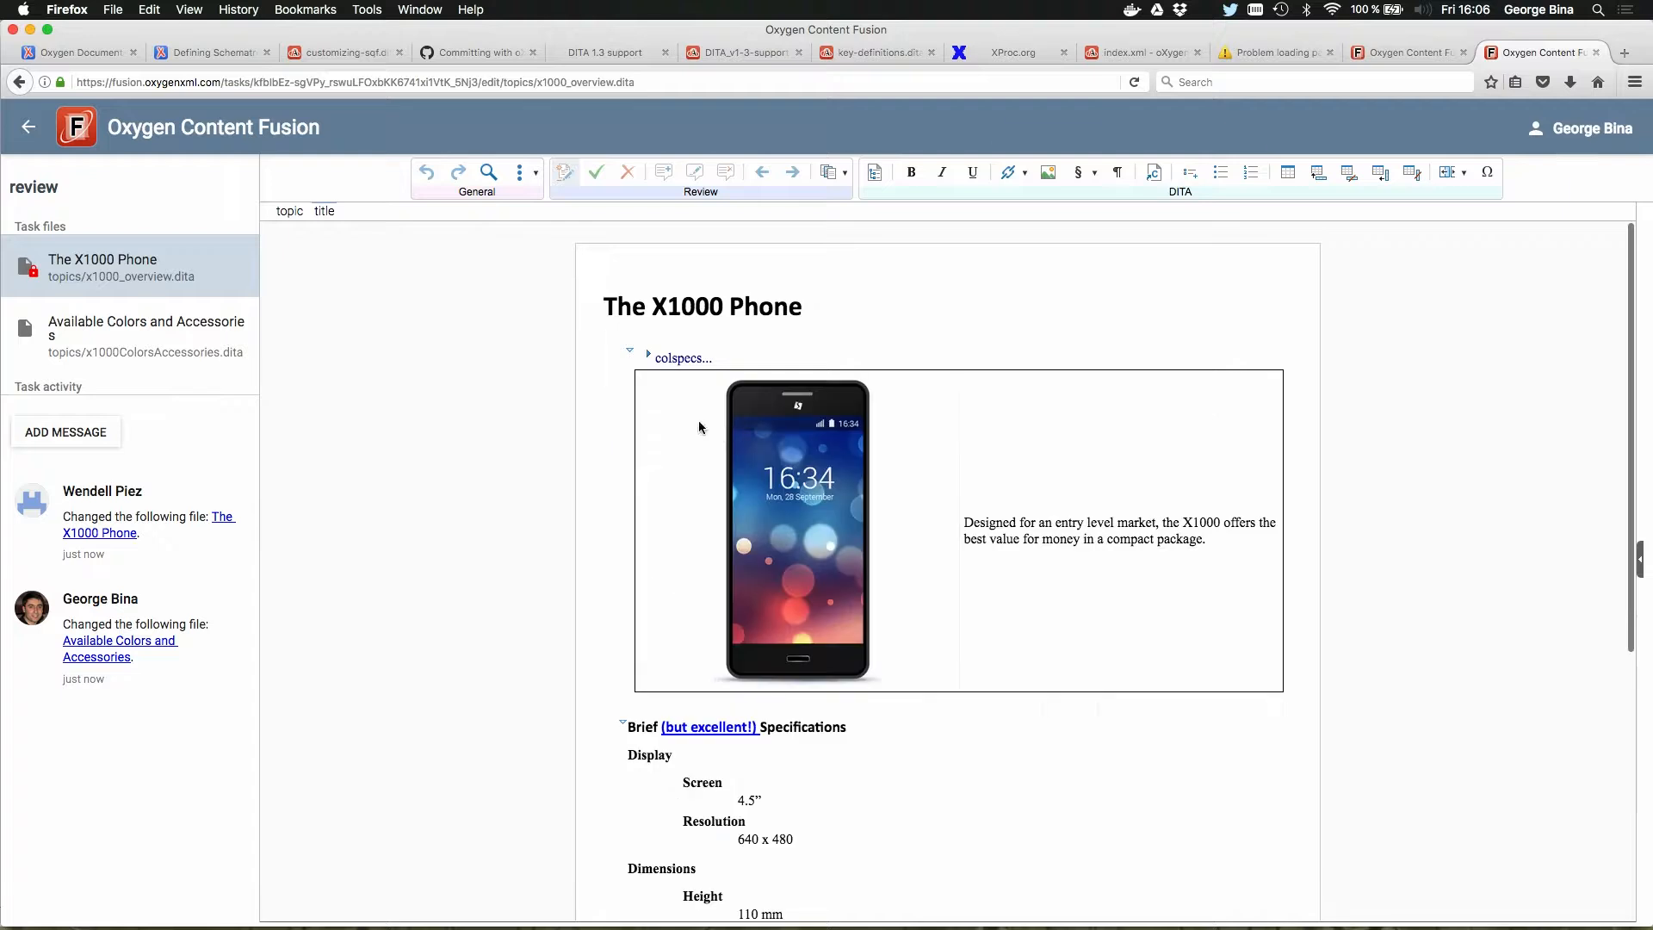
Step: View the Available Colors and Accessories topic, widen the task sidebar slightly, and return to the task details
{"action": "left_click", "coordinate": [147, 330]}
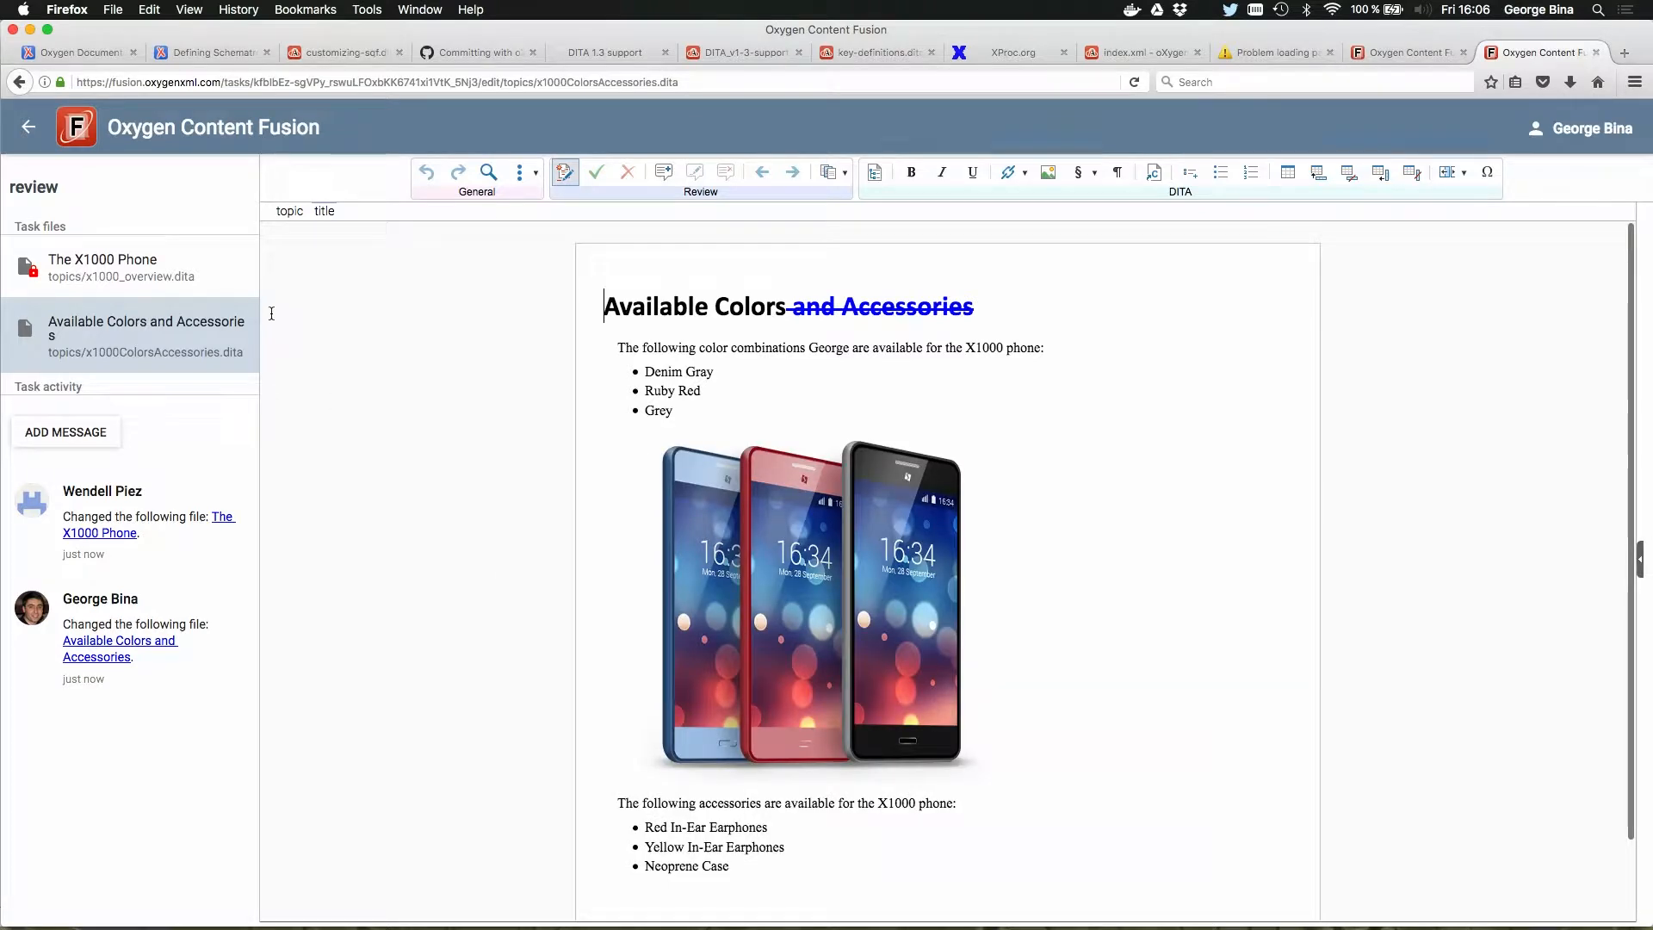
{"action": "left_click_drag", "start_coordinate": [260, 185], "coordinate": [274, 186]}
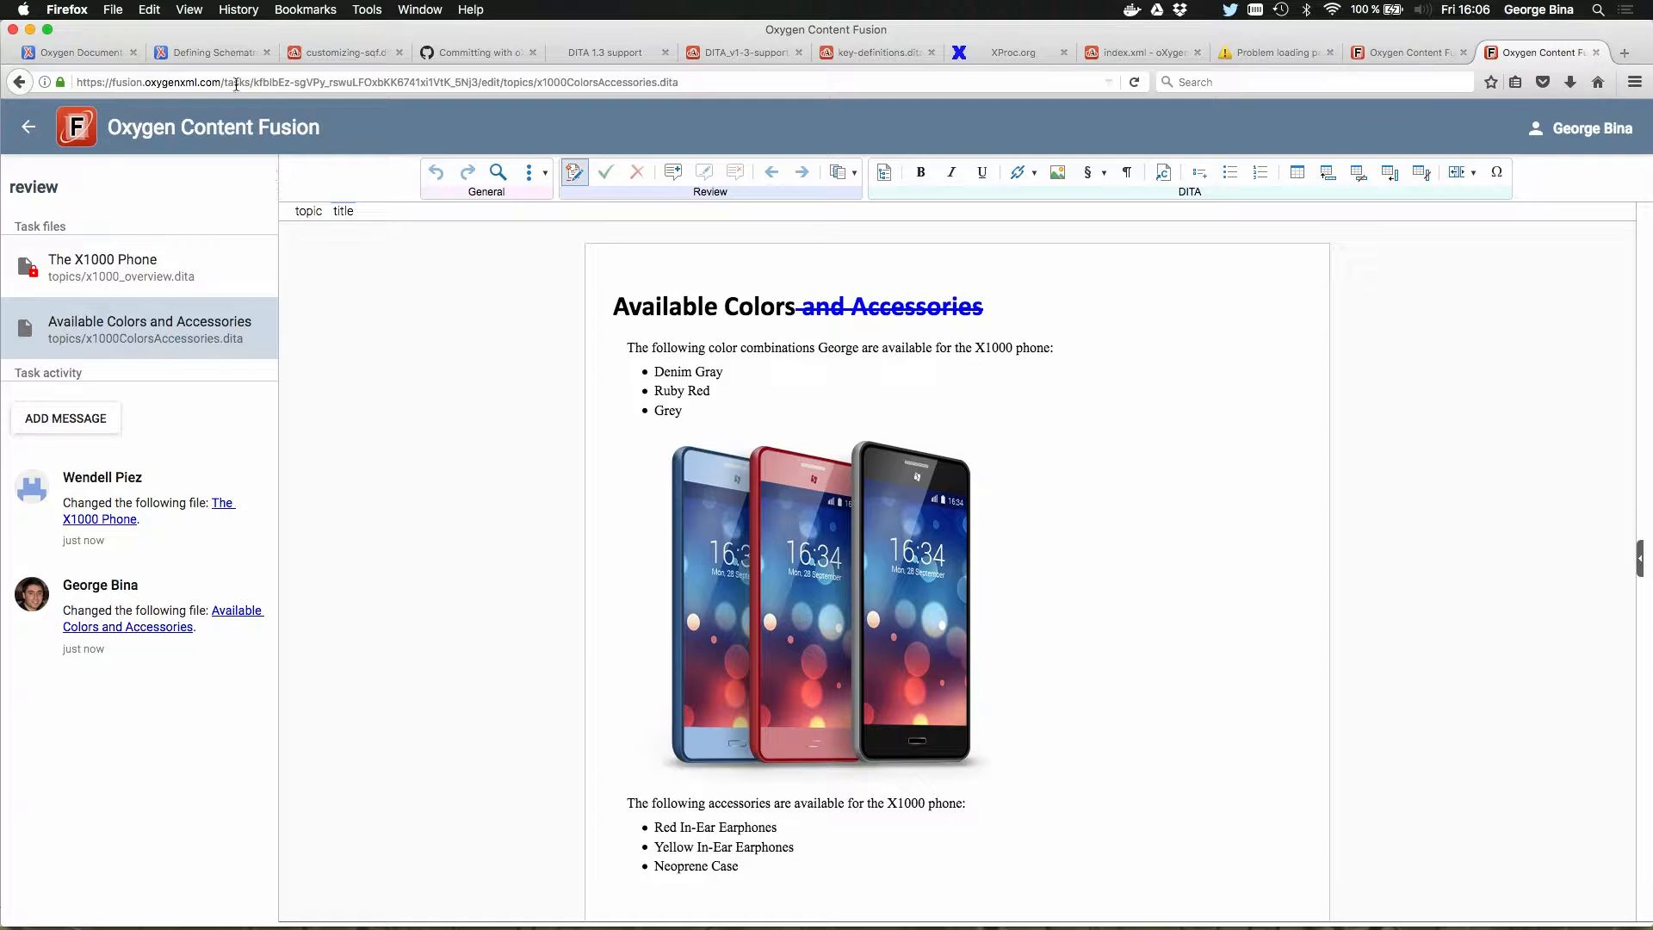
{"action": "left_click", "coordinate": [30, 125]}
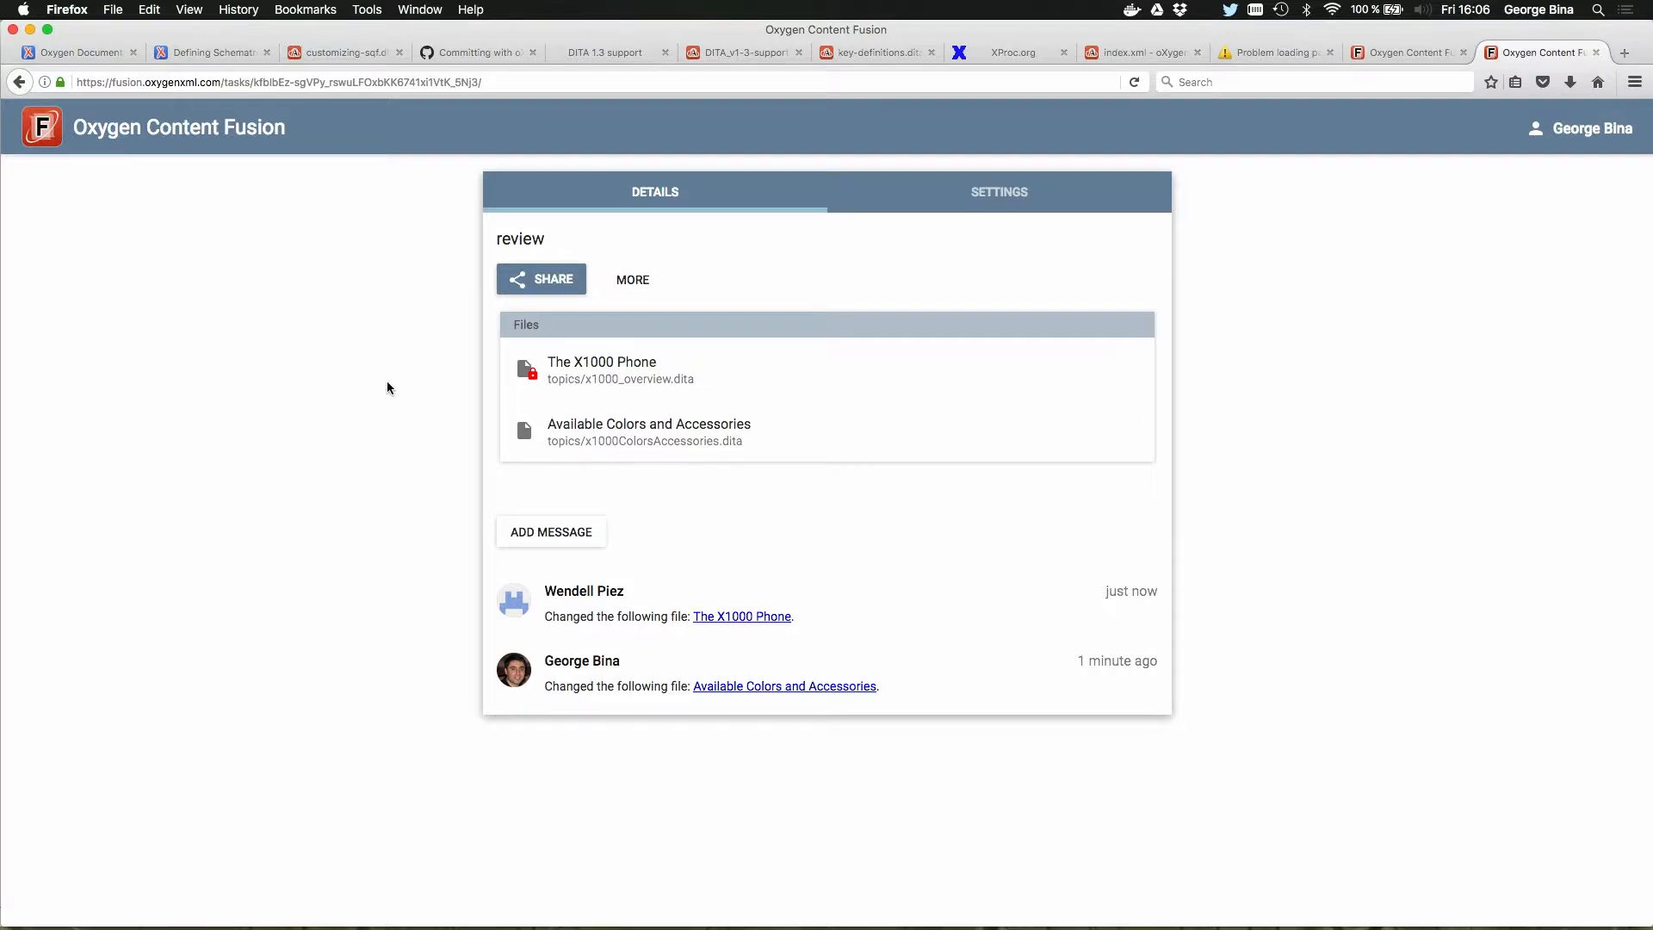
Step: Switch to Oxygen XML Editor and get the changes of the review task from Content Fusion
{"action": "key", "text": "super+Tab"}
{"action": "key", "text": "Escape"}
{"action": "key", "text": "super+Tab"}
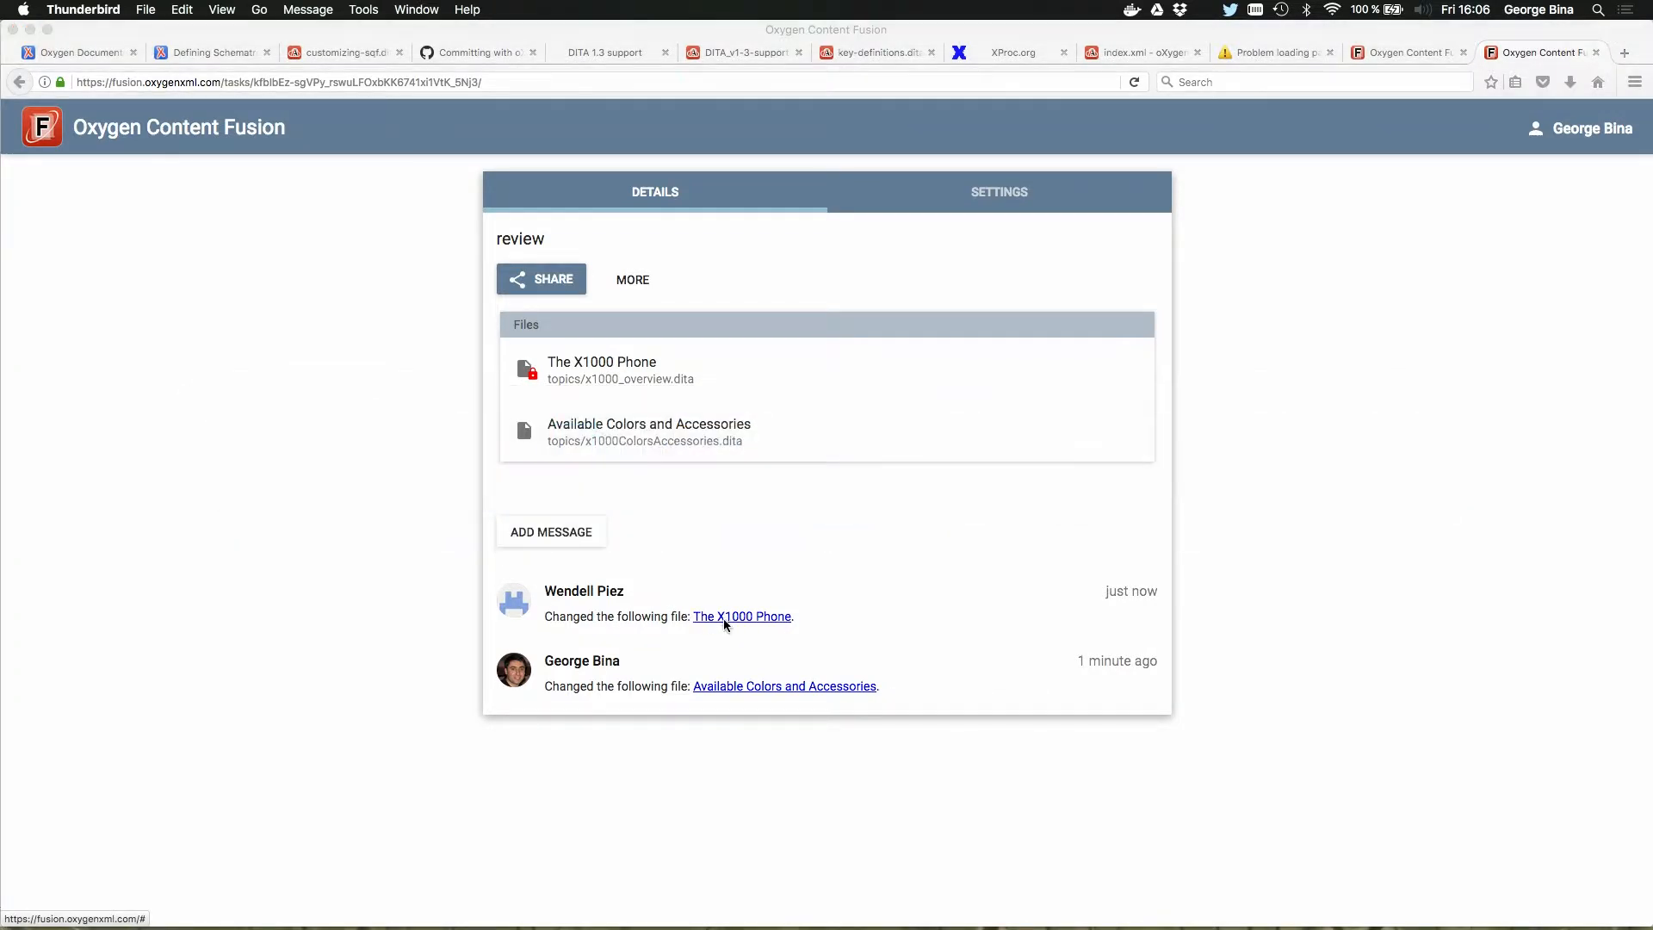
{"action": "left_click", "coordinate": [434, 470]}
{"action": "key", "text": "super+Tab"}
{"action": "key", "text": "super+Tab"}
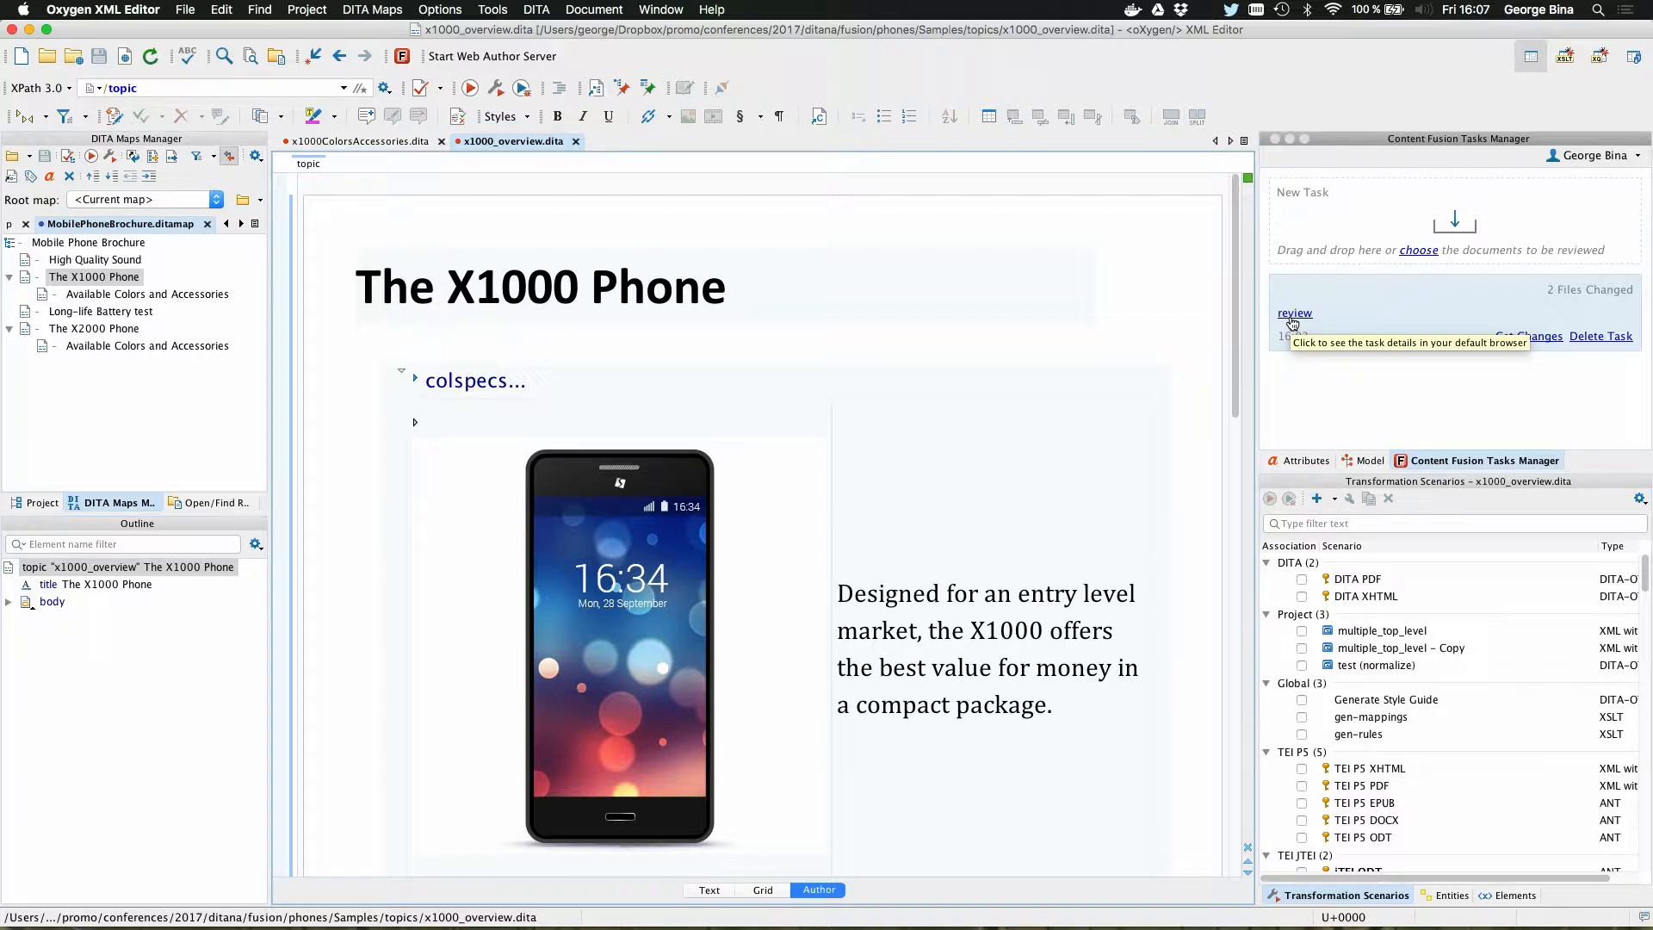
{"action": "left_click", "coordinate": [1534, 337]}
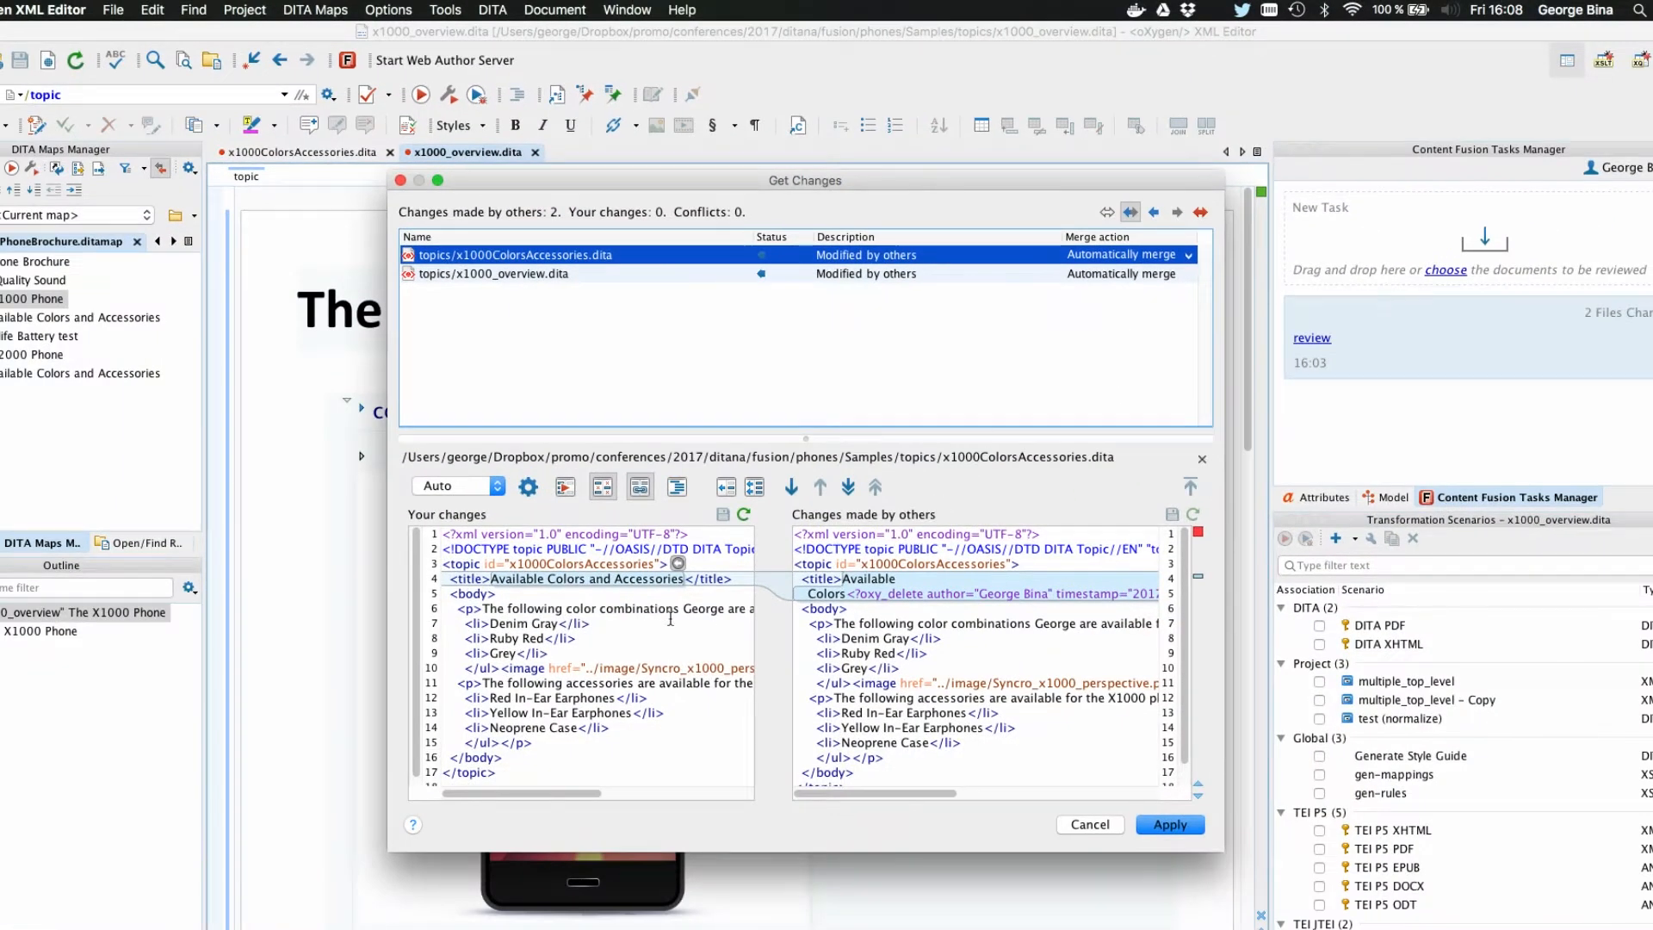
Step: Compare the local and incoming versions of x1000ColorsAccessories.dita and x1000_overview.dita, and apply the automatic merge to both
{"action": "scroll", "coordinate": [868, 608], "scroll_direction": "right", "scroll_amount": 2}
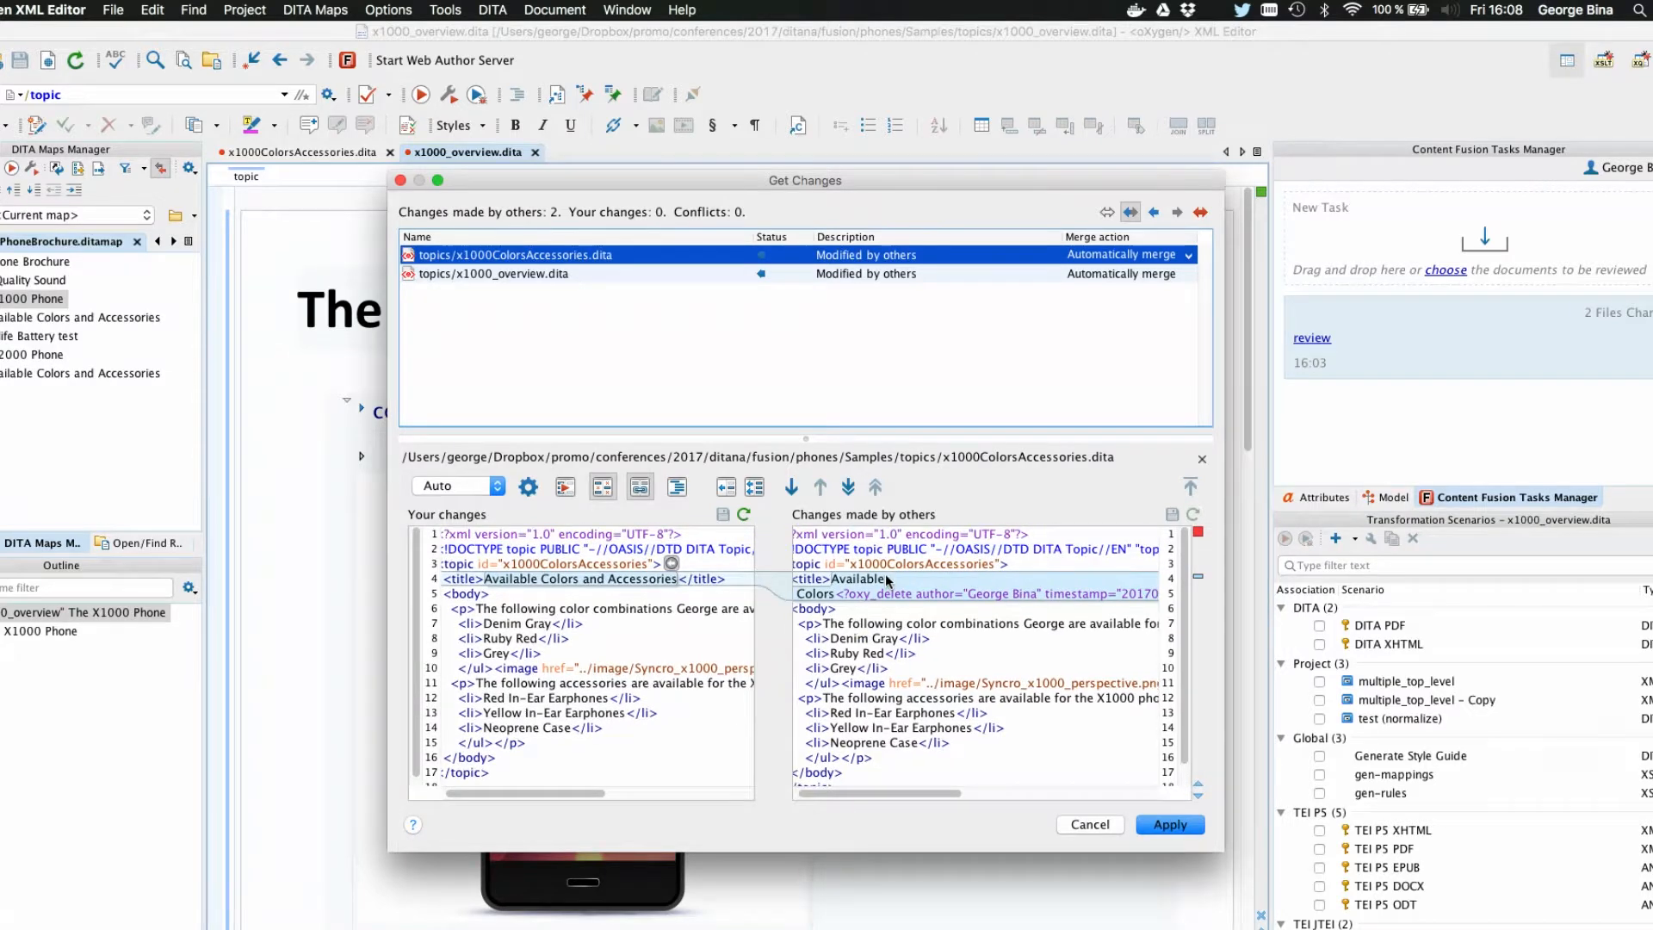
{"action": "left_click", "coordinate": [876, 274]}
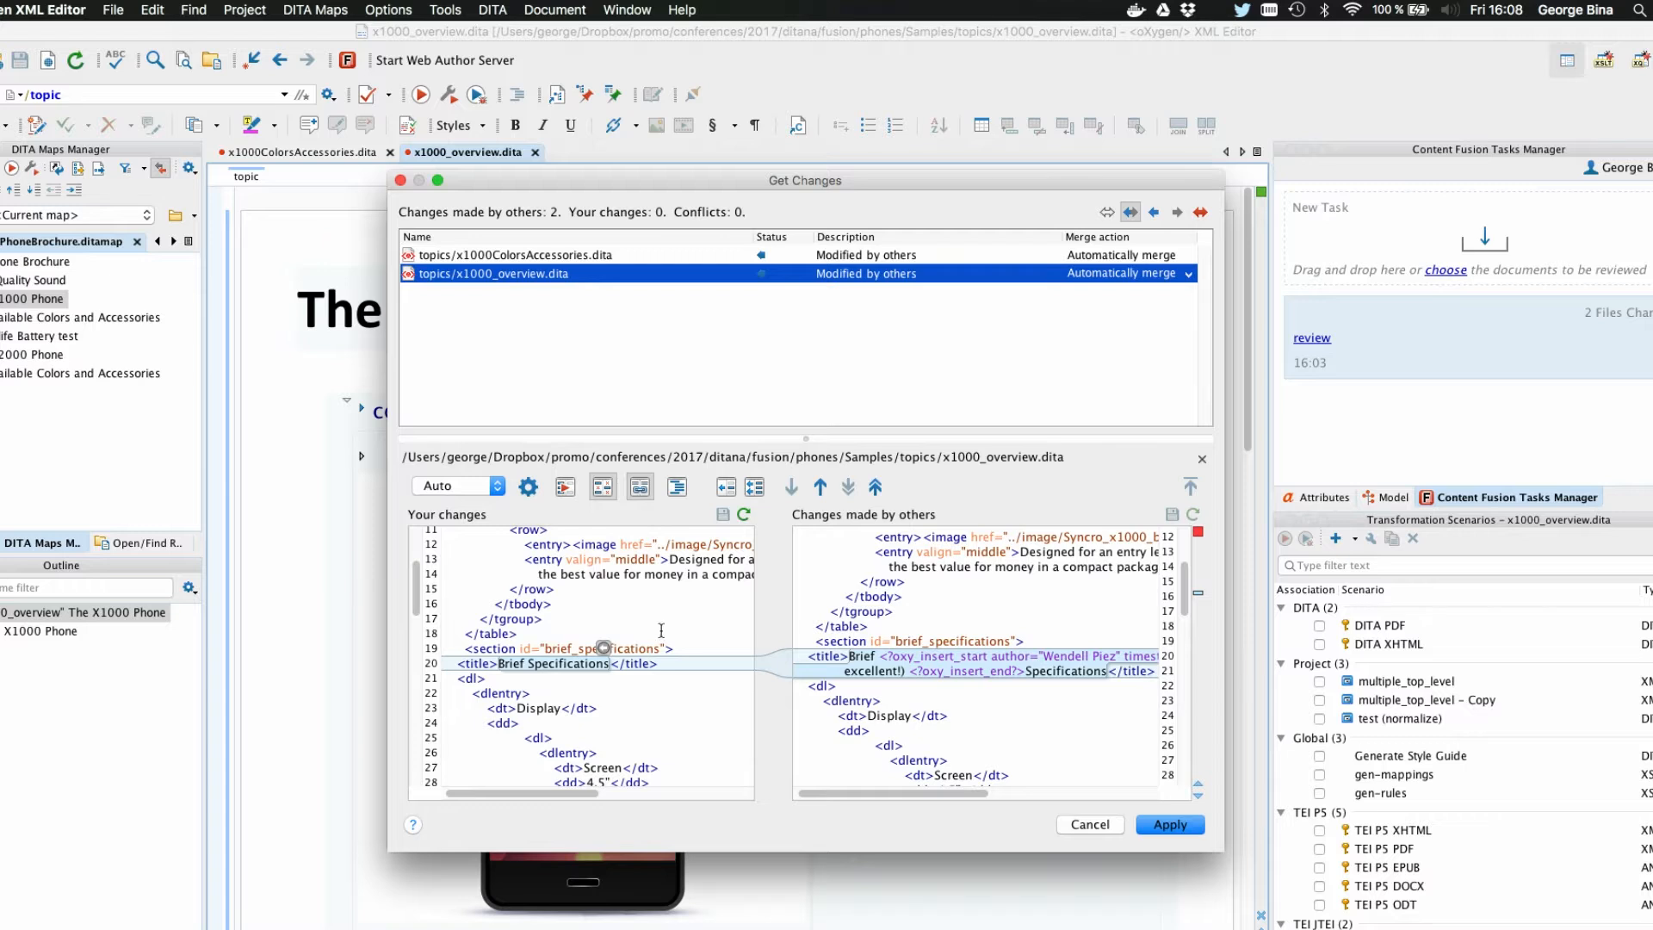
{"action": "scroll", "coordinate": [662, 630], "scroll_direction": "down", "scroll_amount": 5}
{"action": "scroll", "coordinate": [661, 630], "scroll_direction": "down", "scroll_amount": 9}
{"action": "scroll", "coordinate": [661, 631], "scroll_direction": "up", "scroll_amount": 15}
{"action": "scroll", "coordinate": [661, 630], "scroll_direction": "right", "scroll_amount": 3}
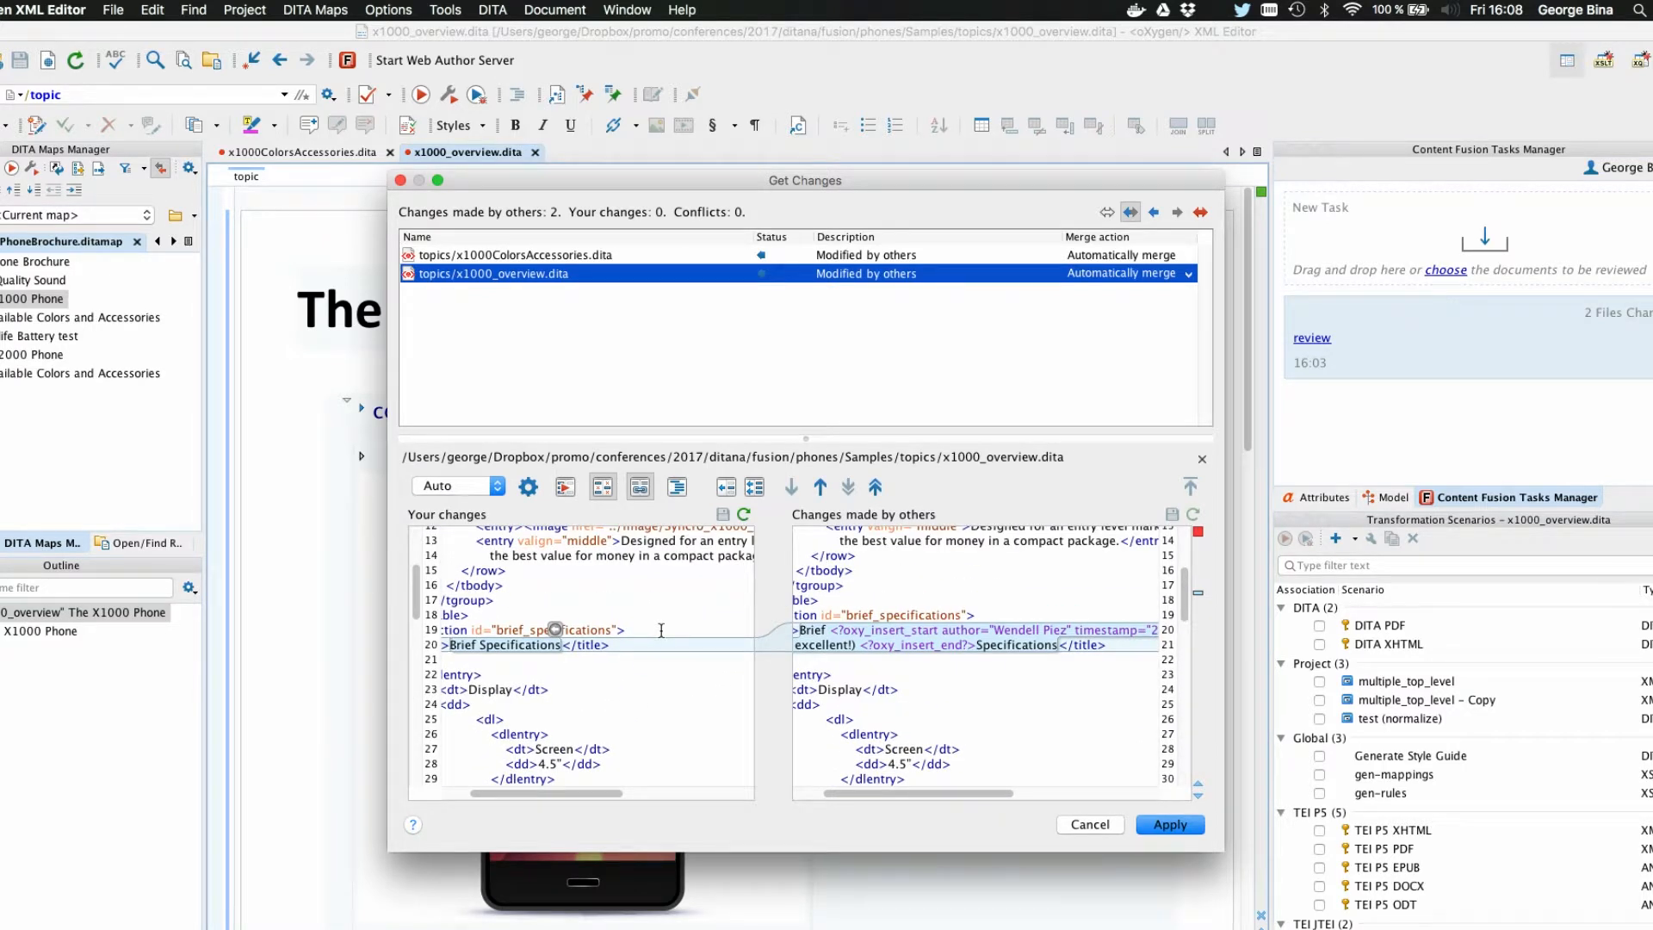
{"action": "left_click", "coordinate": [662, 630]}
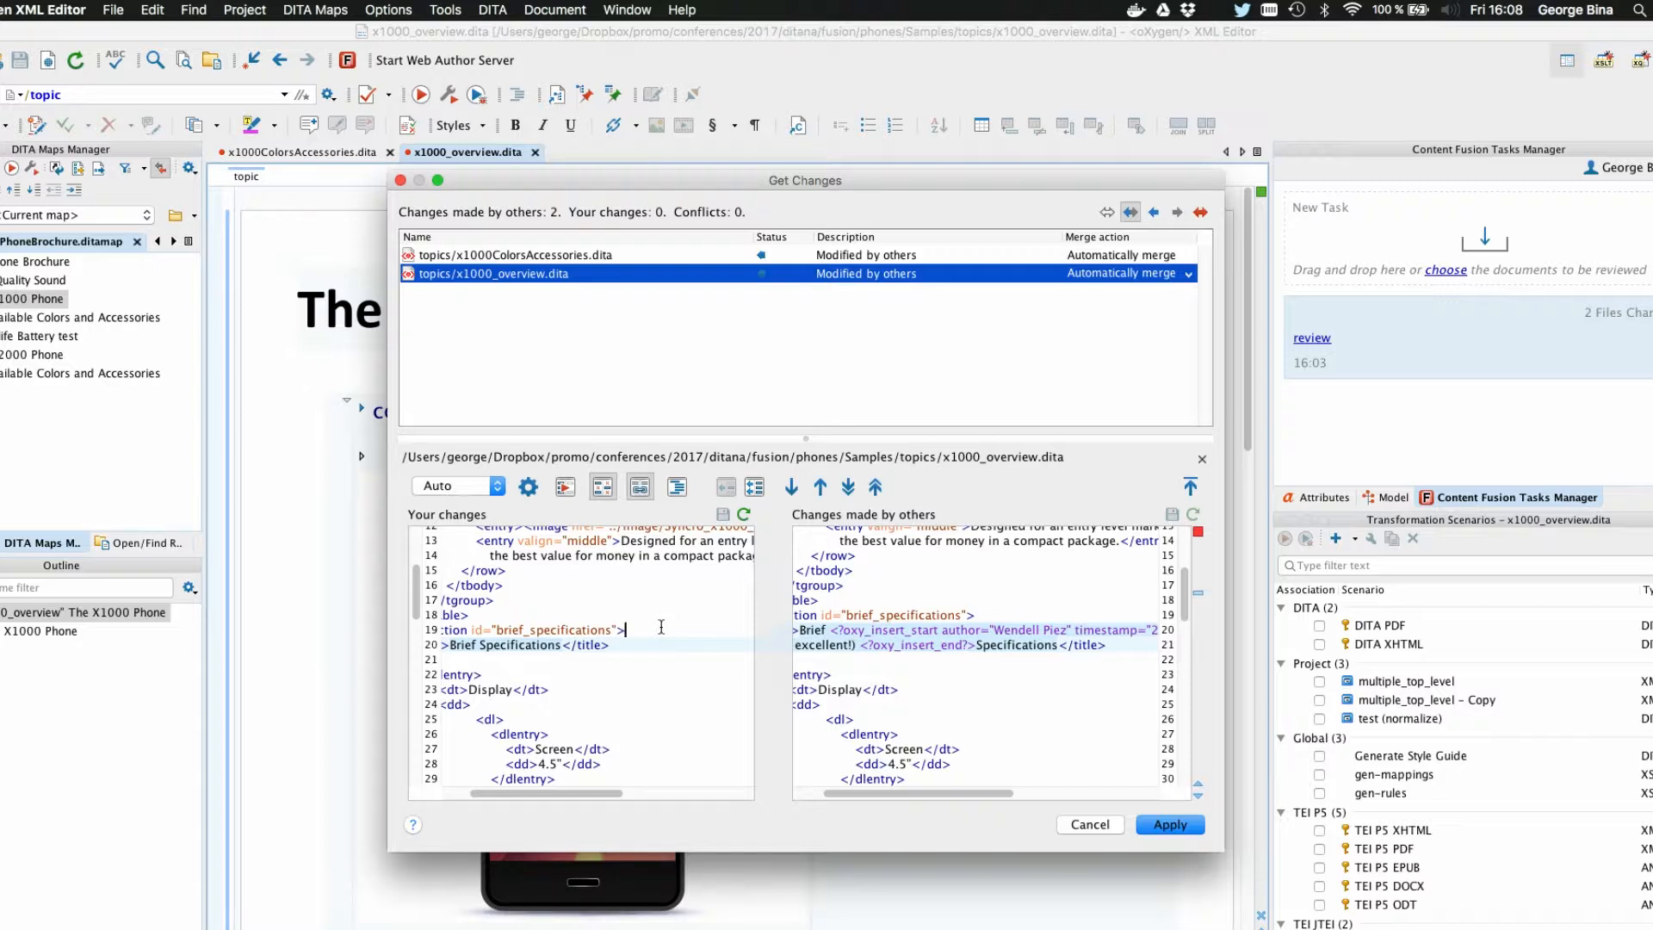
{"action": "left_click", "coordinate": [1182, 824]}
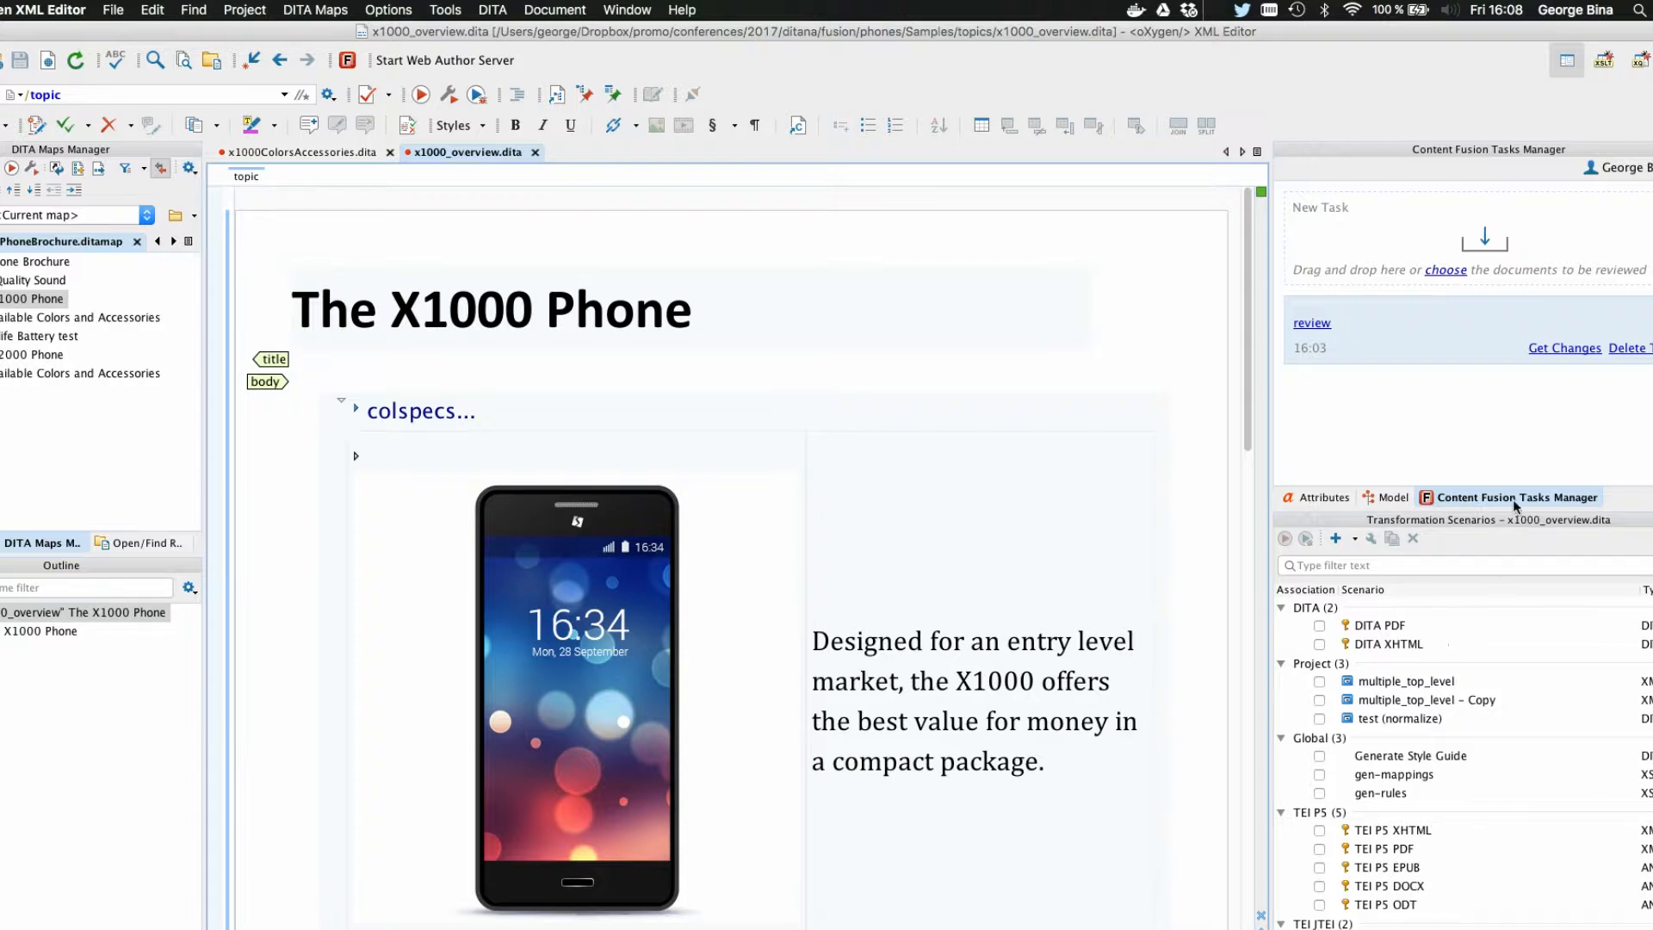
Step: Open the review task in the browser, view its change tracking setting, and return to Oxygen XML Editor
{"action": "left_click", "coordinate": [1322, 330]}
{"action": "left_click", "coordinate": [966, 208]}
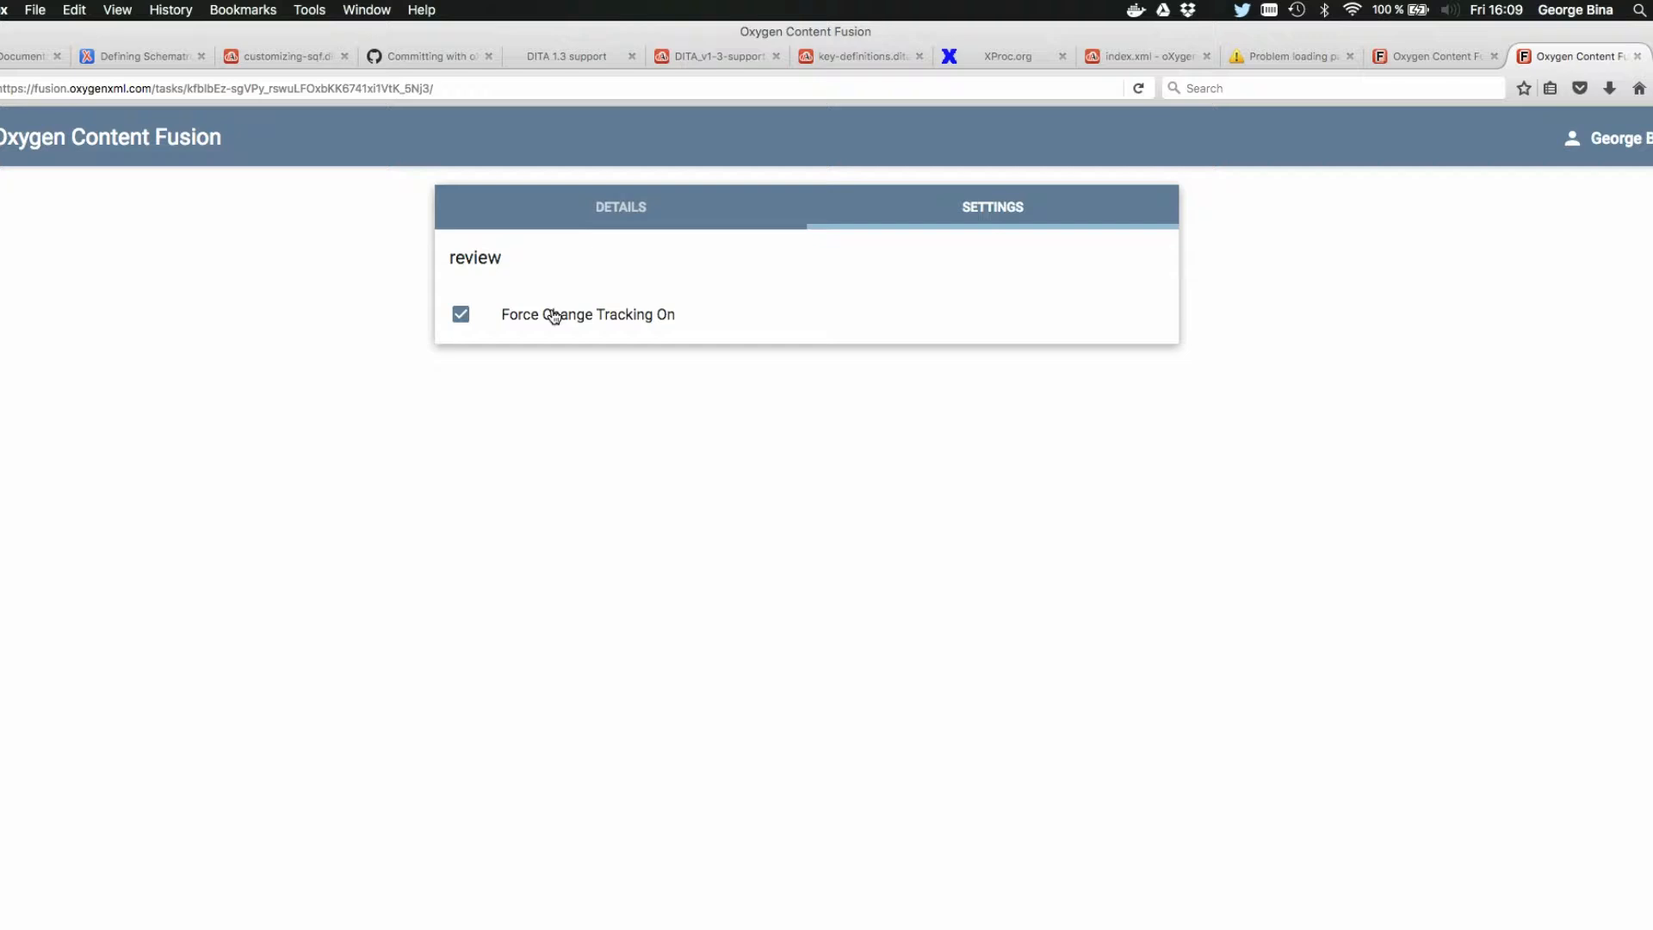
{"action": "key", "text": "super+Tab"}
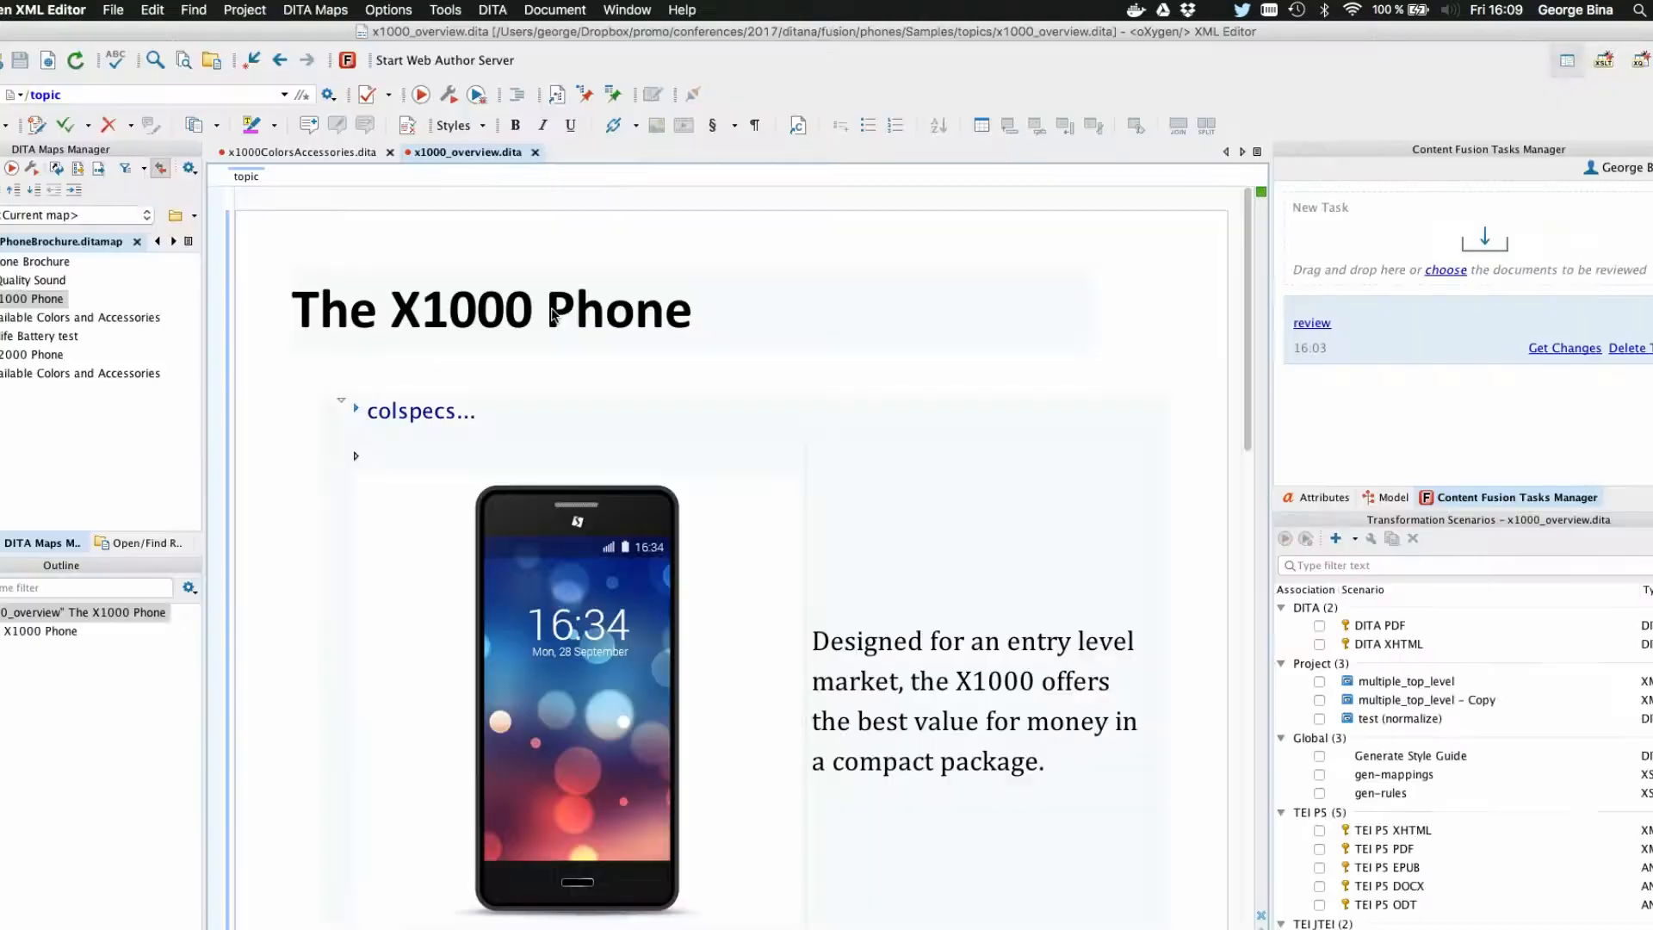
Step: Show x1000ColorsAccessories.dita in a maximized editor area and view the tracked deletion in its title
{"action": "left_click", "coordinate": [746, 306]}
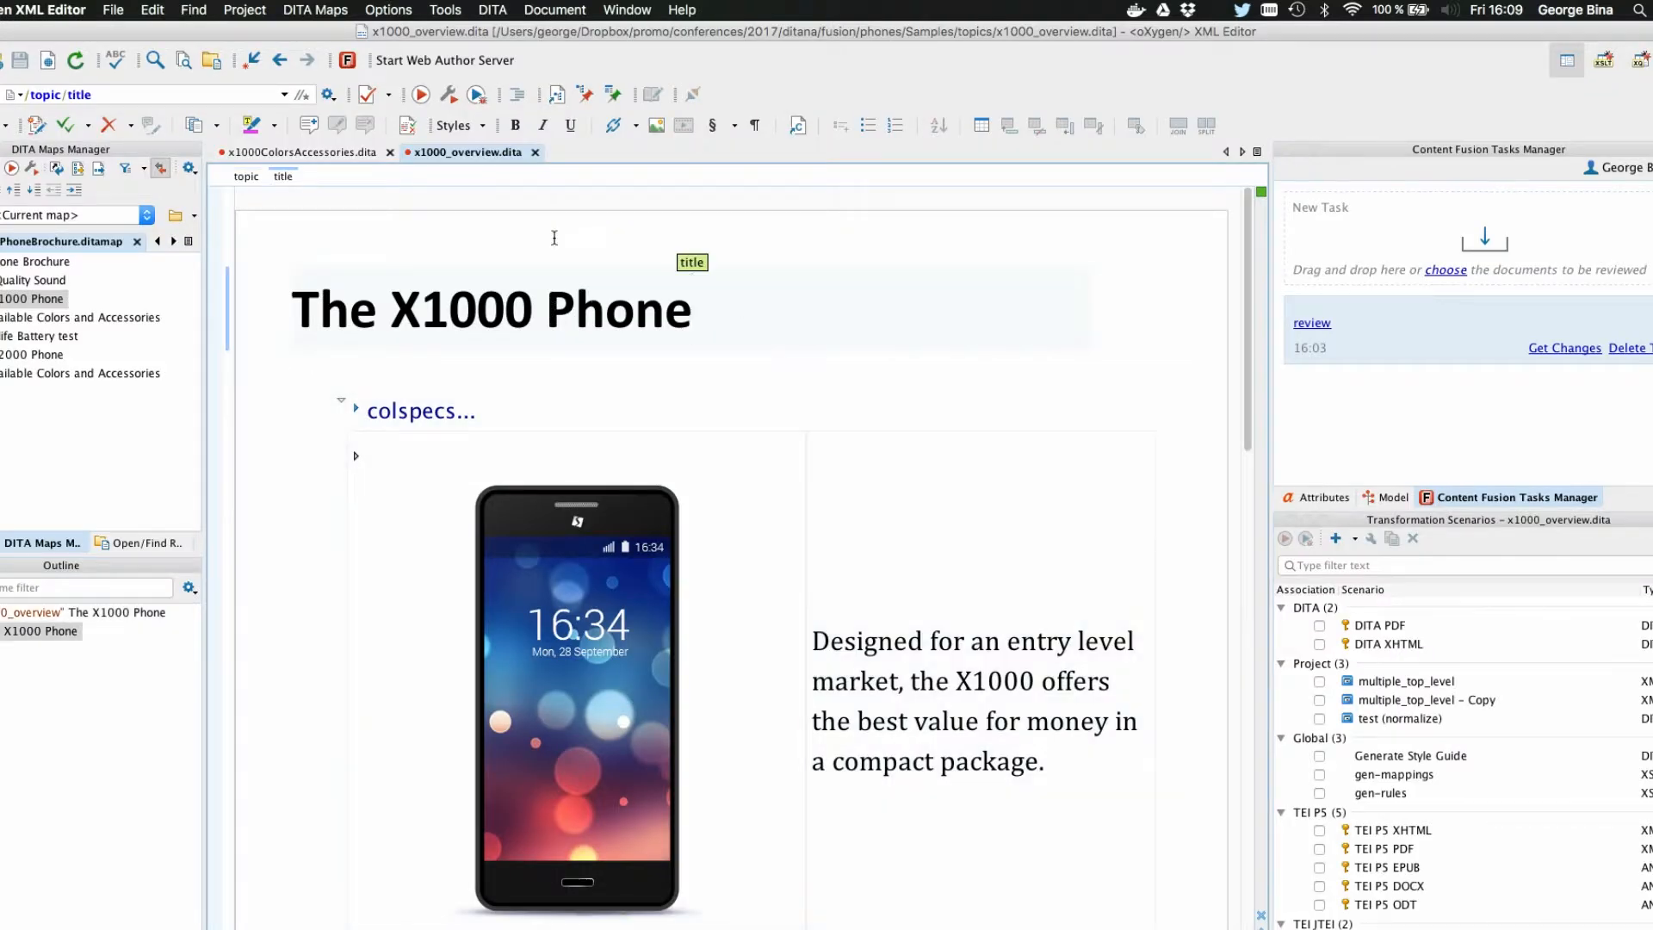
{"action": "left_click", "coordinate": [324, 154]}
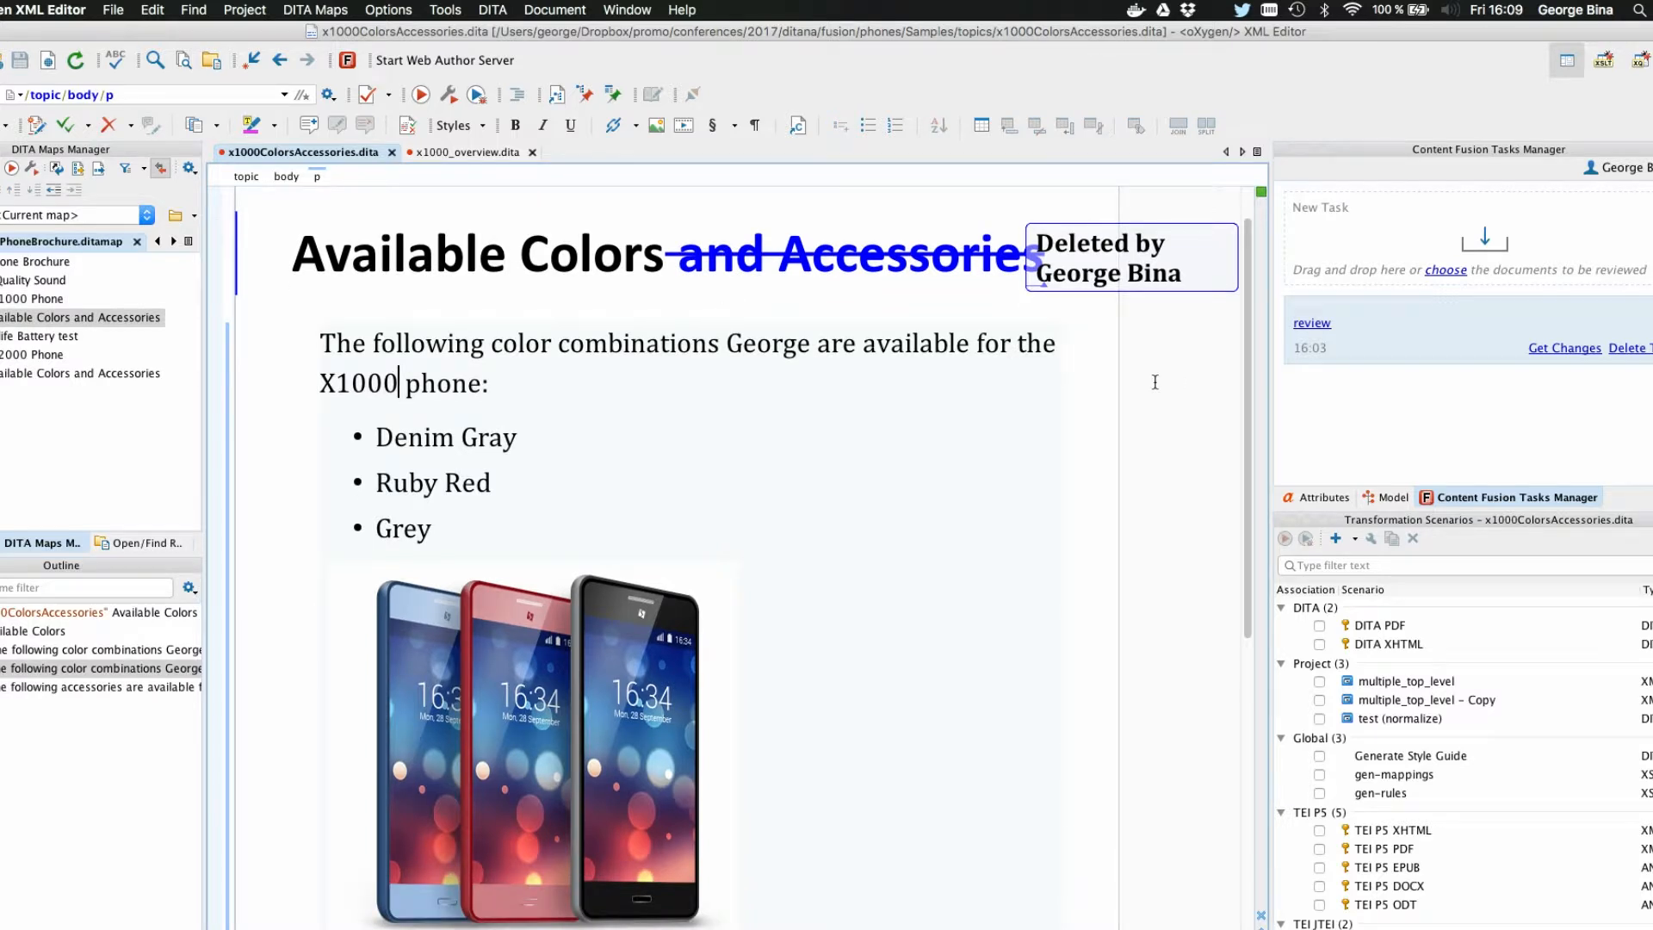
{"action": "double_click", "coordinate": [327, 155]}
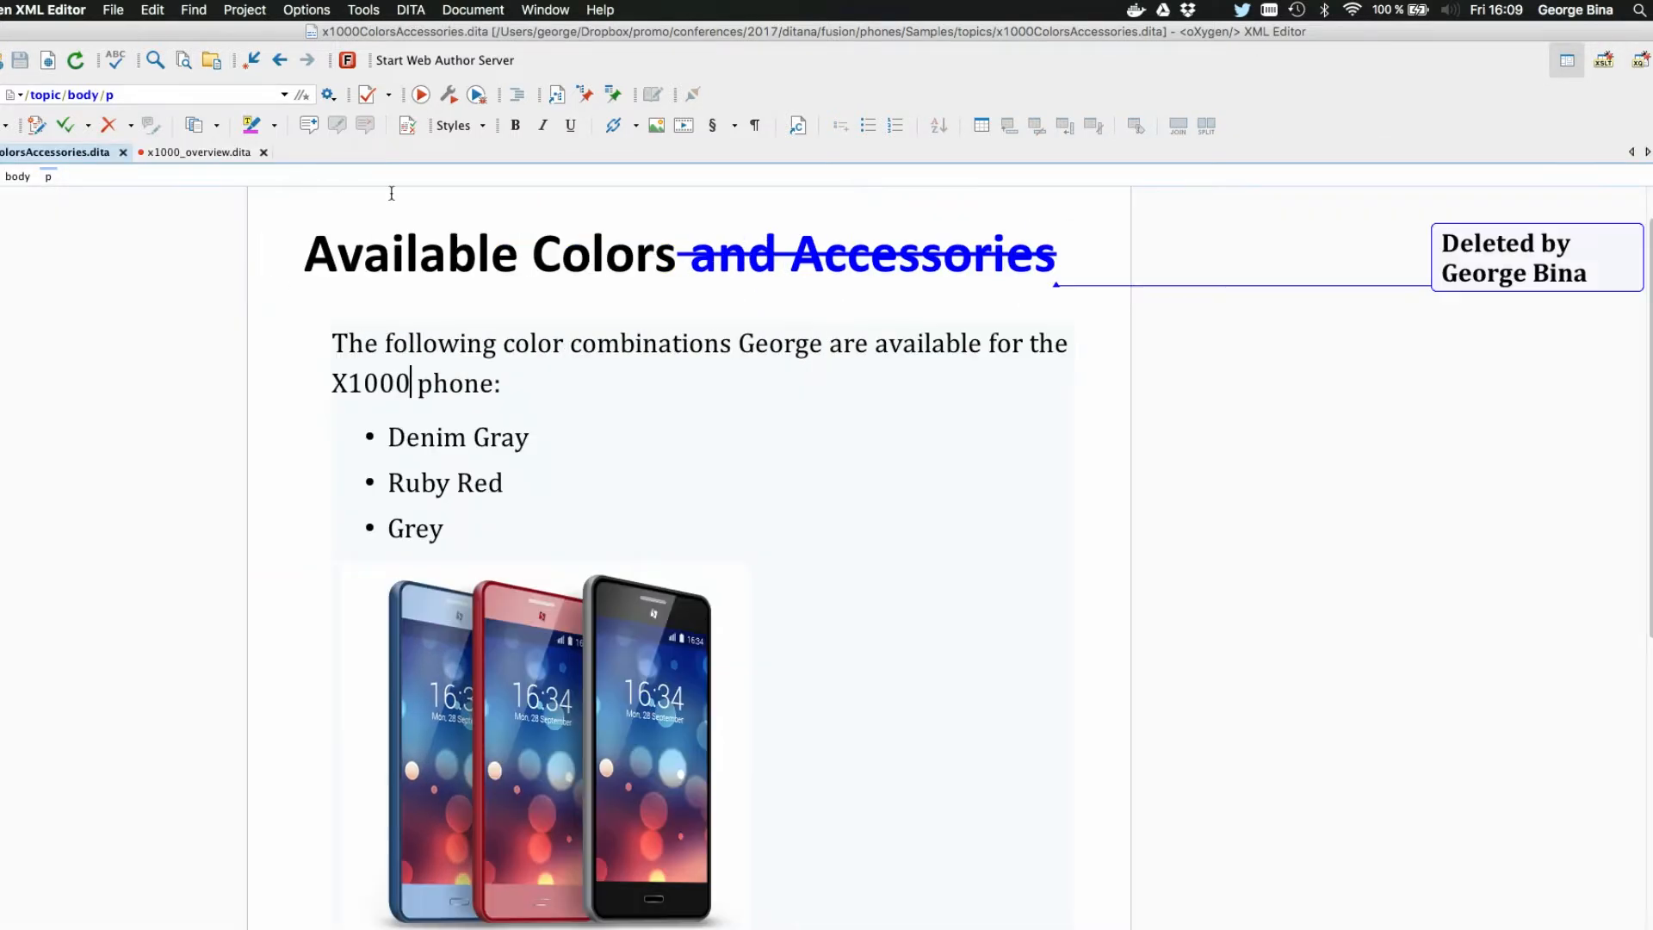
{"action": "scroll", "coordinate": [616, 370], "scroll_direction": "down", "scroll_amount": 8}
{"action": "scroll", "coordinate": [620, 375], "scroll_direction": "up", "scroll_amount": 8}
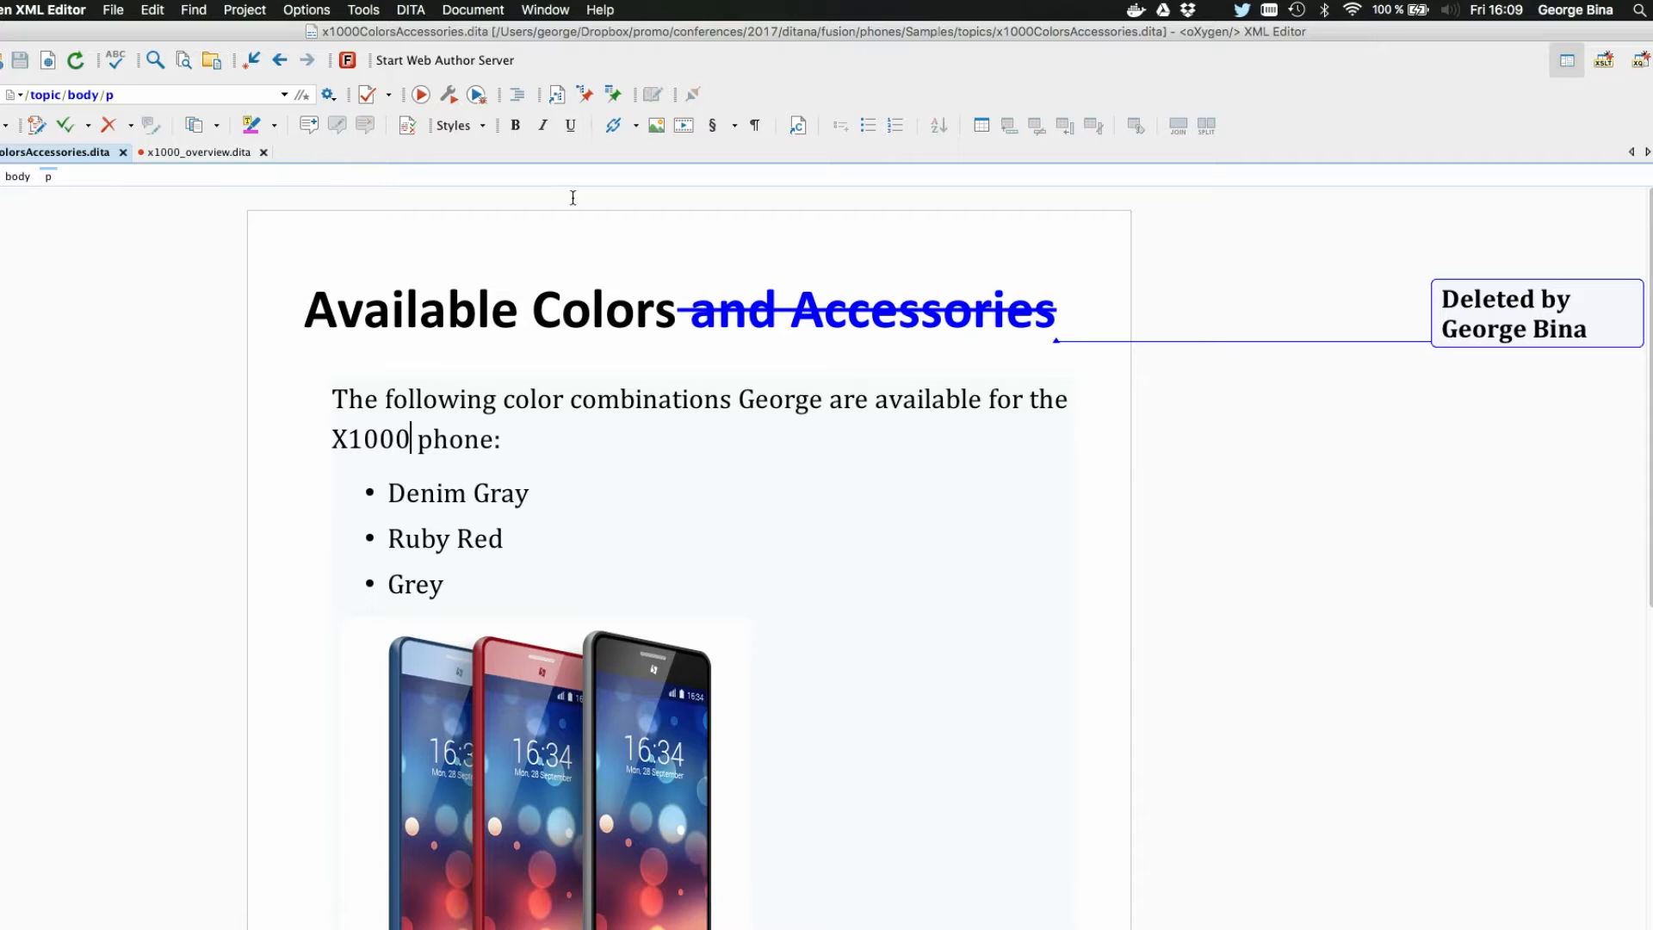
Step: In x1000_overview.dita, accept the tracked insertion "(but excellent!)" in the Brief Specifications title and save the file
{"action": "left_click", "coordinate": [206, 152]}
{"action": "scroll", "coordinate": [596, 435], "scroll_direction": "down", "scroll_amount": 5}
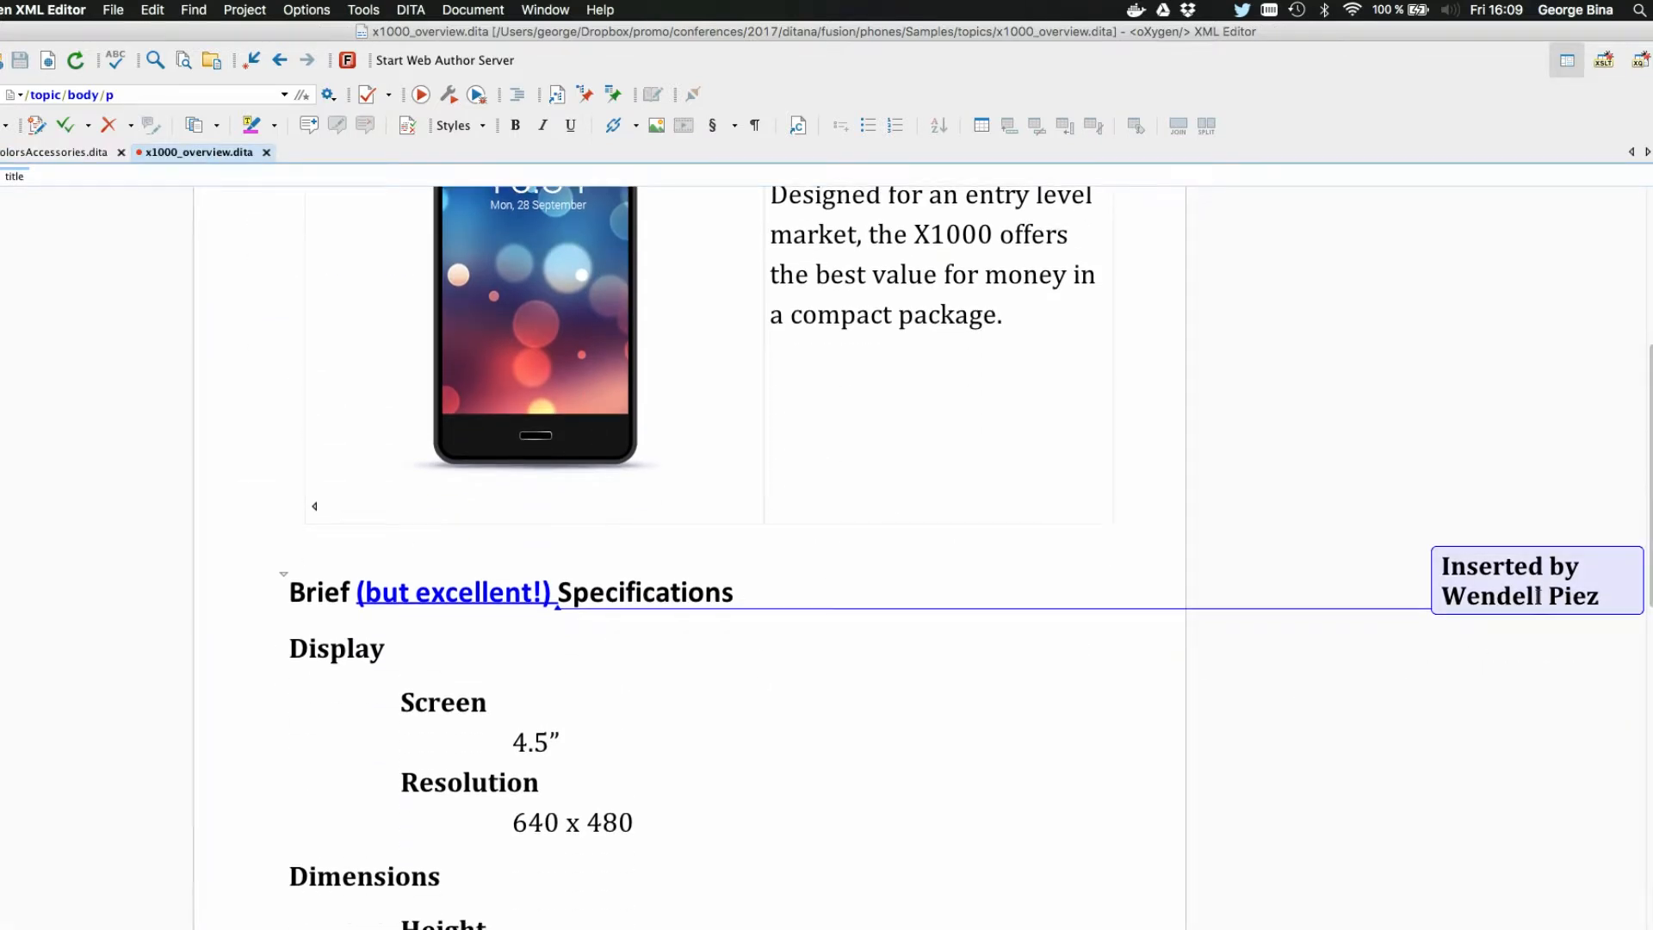
{"action": "scroll", "coordinate": [1538, 596], "scroll_direction": "down", "scroll_amount": 15}
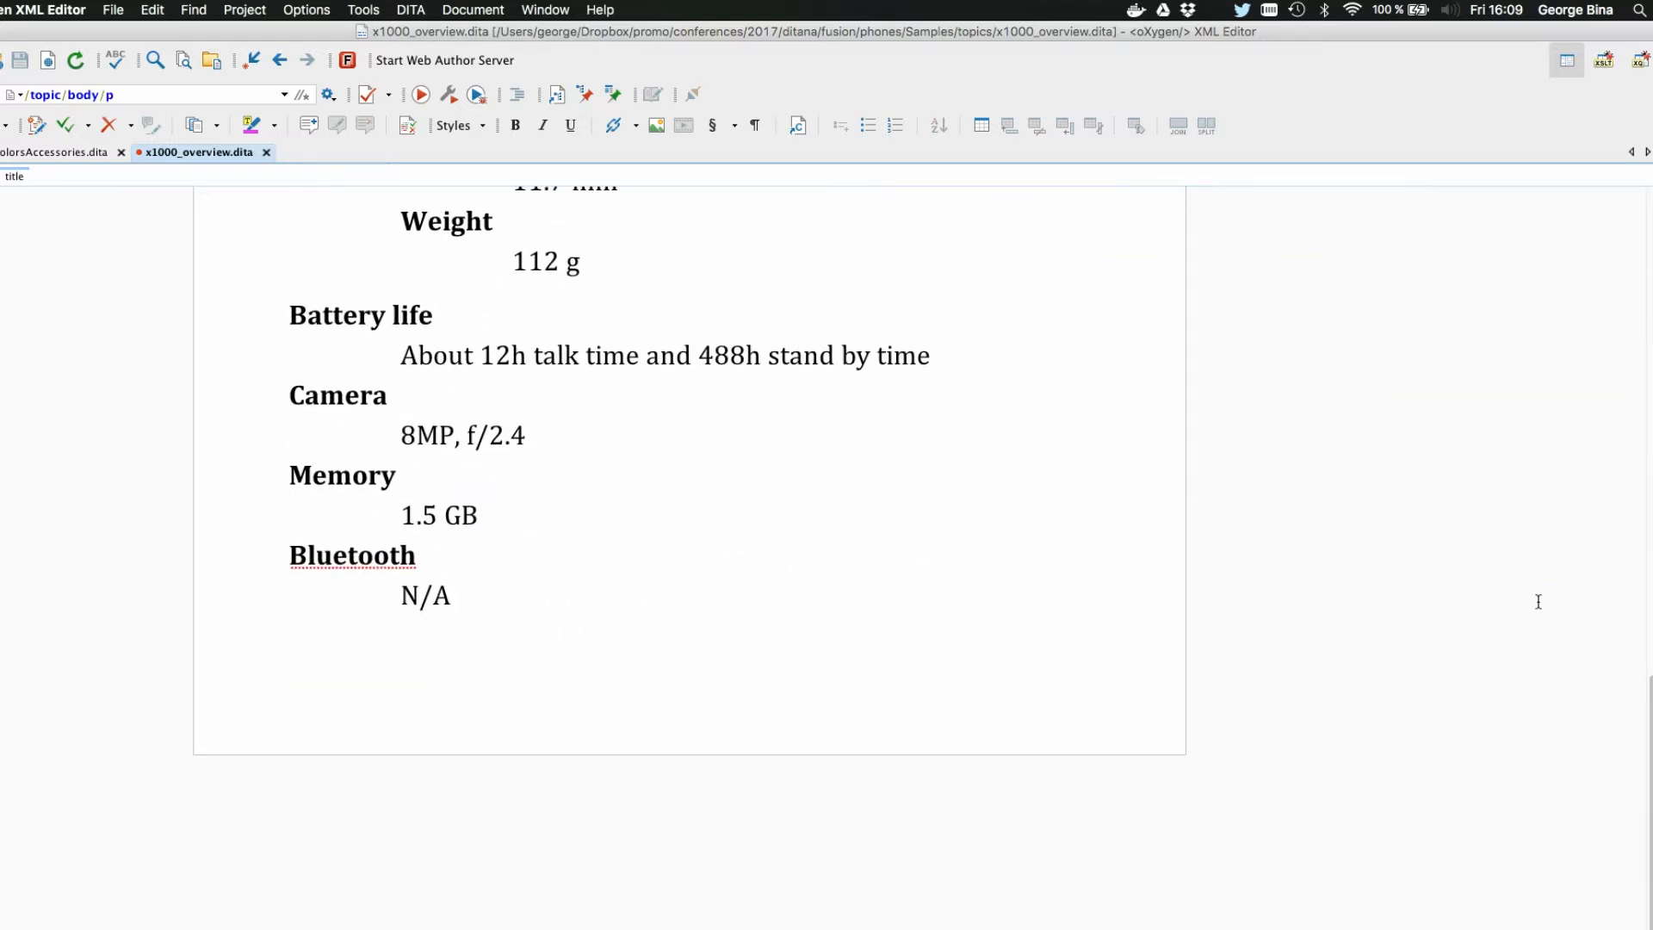
{"action": "scroll", "coordinate": [1539, 600], "scroll_direction": "up", "scroll_amount": 20}
{"action": "scroll", "coordinate": [1539, 599], "scroll_direction": "down", "scroll_amount": 9}
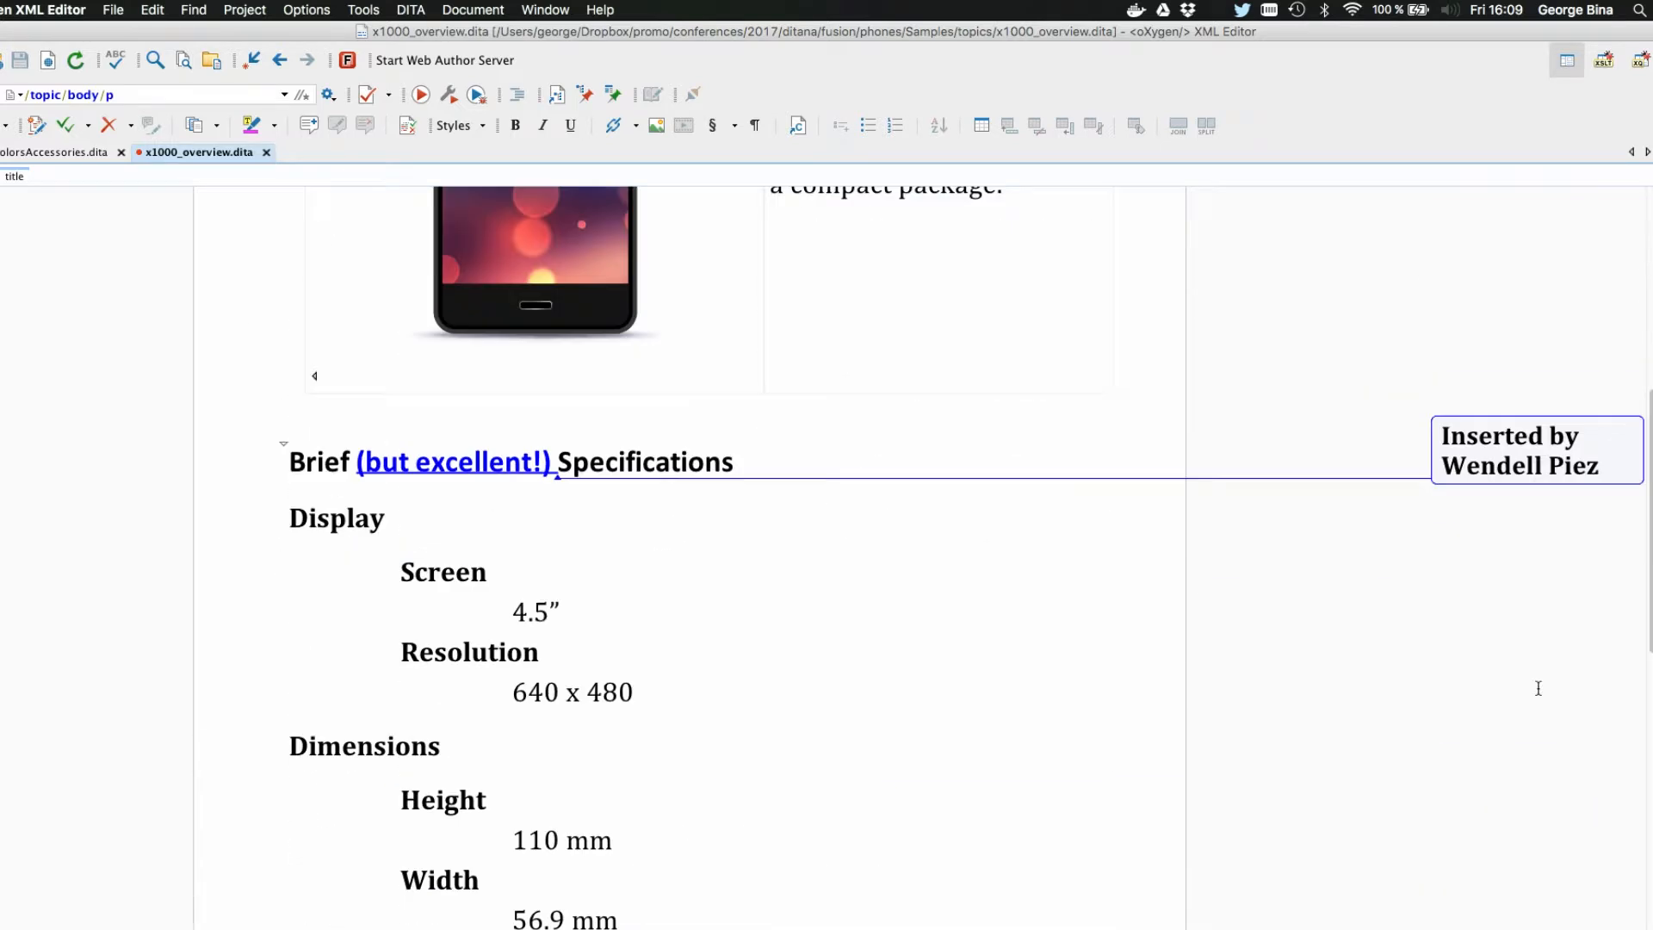
{"action": "right_click", "coordinate": [1505, 479]}
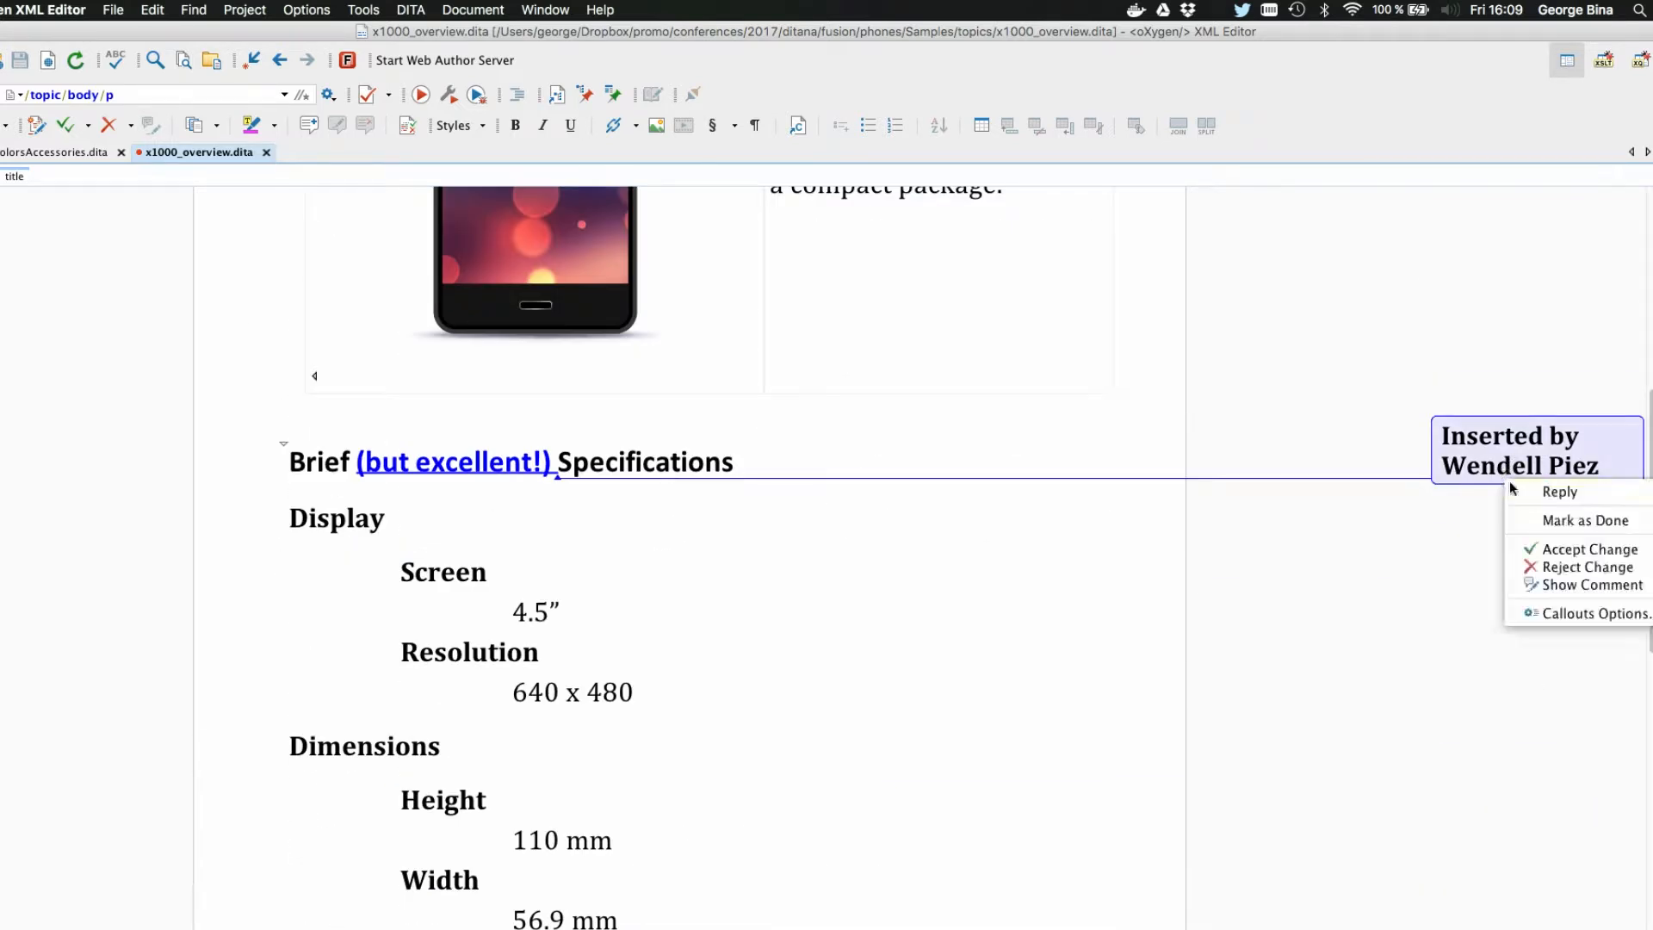
{"action": "left_click", "coordinate": [1561, 551]}
{"action": "key", "text": "super+s"}
Step: In x1000ColorsAccessories.dita, reject the tracked deletion of "and Accessories" in the title and save the file
{"action": "left_click", "coordinate": [58, 155]}
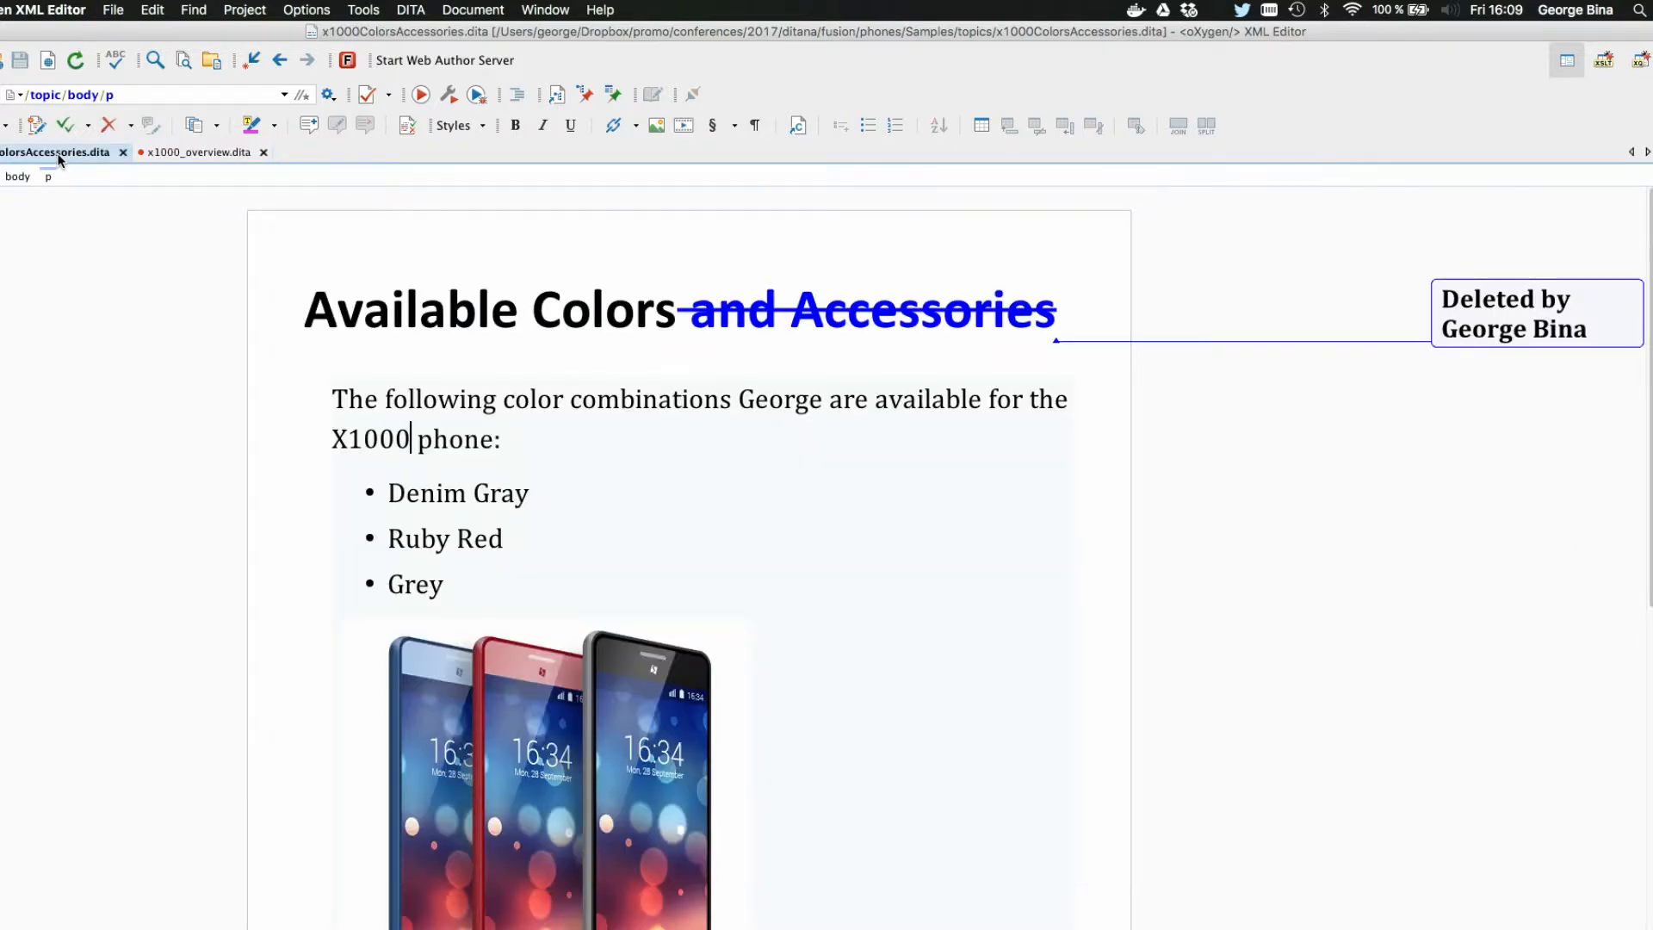
{"action": "right_click", "coordinate": [1491, 312]}
{"action": "left_click", "coordinate": [1545, 400]}
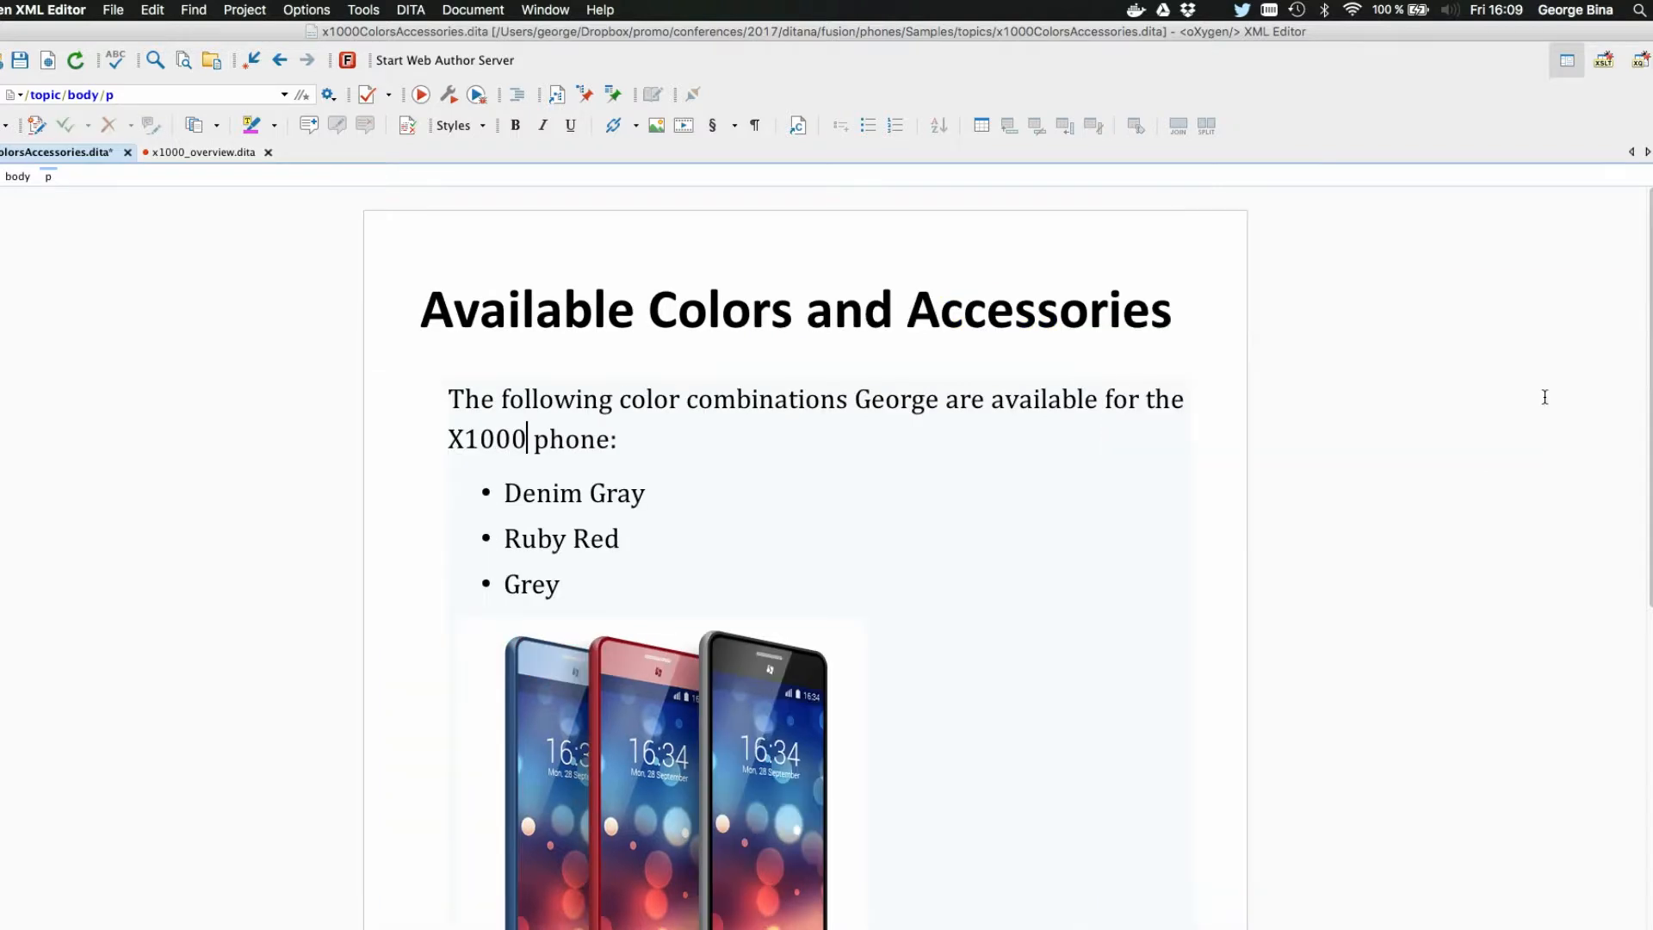
{"action": "key", "text": "super+s"}
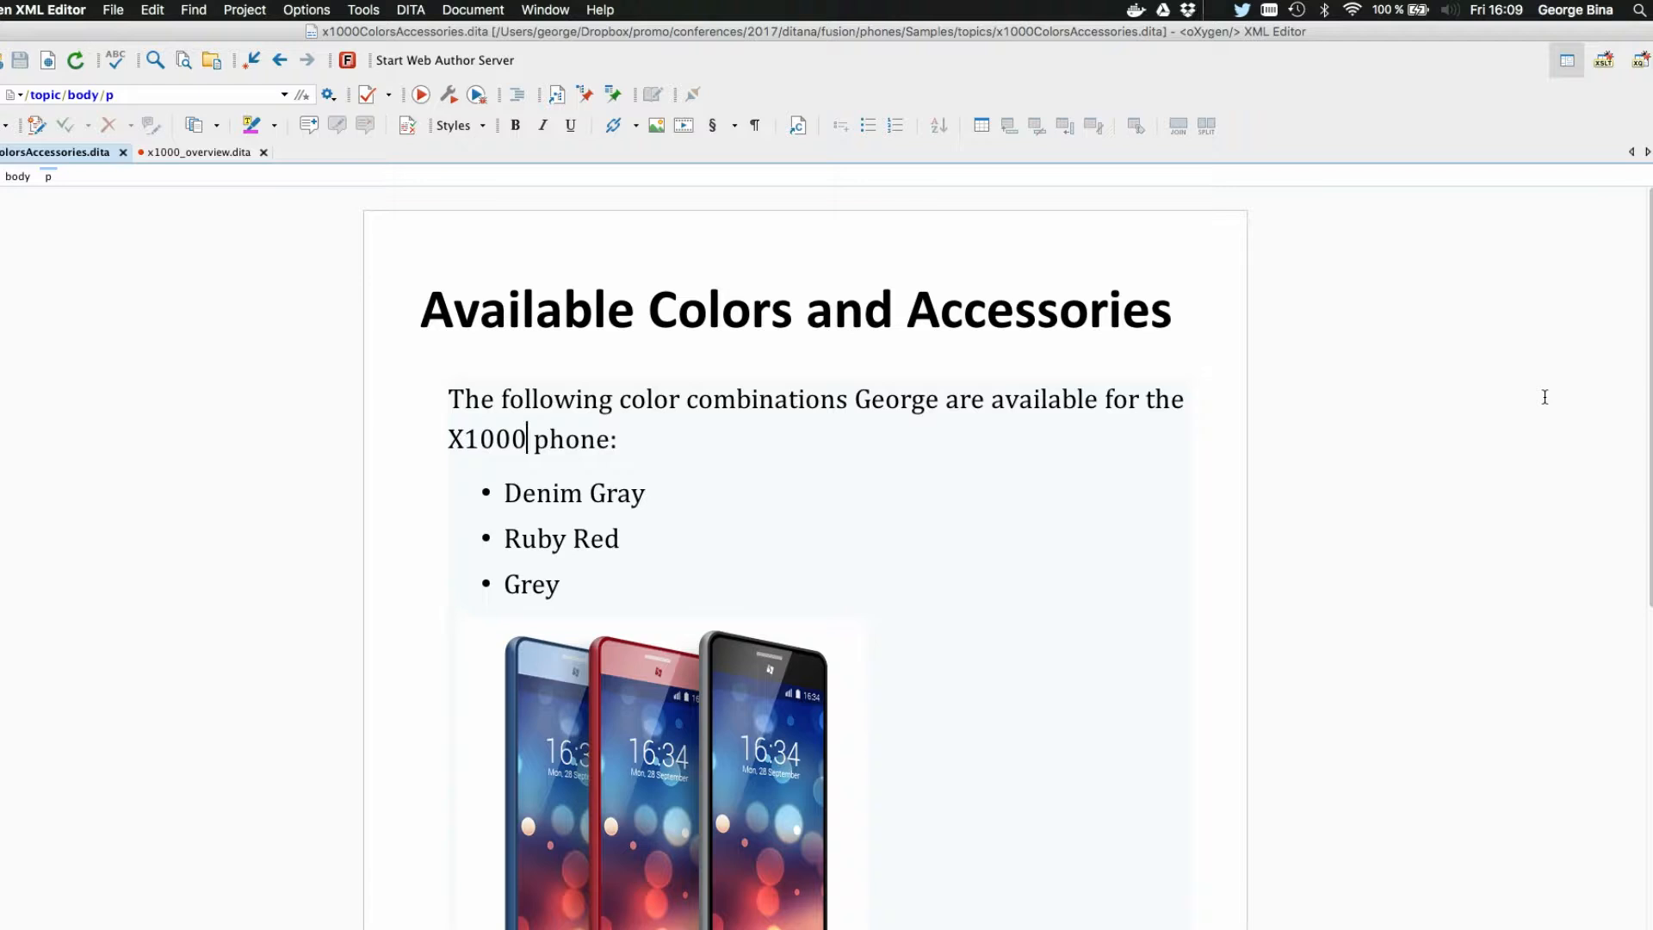
Step: Switch to the slides in Preview and advance to the "Integrating into your workflow" slide
{"action": "key", "text": "super+Tab"}
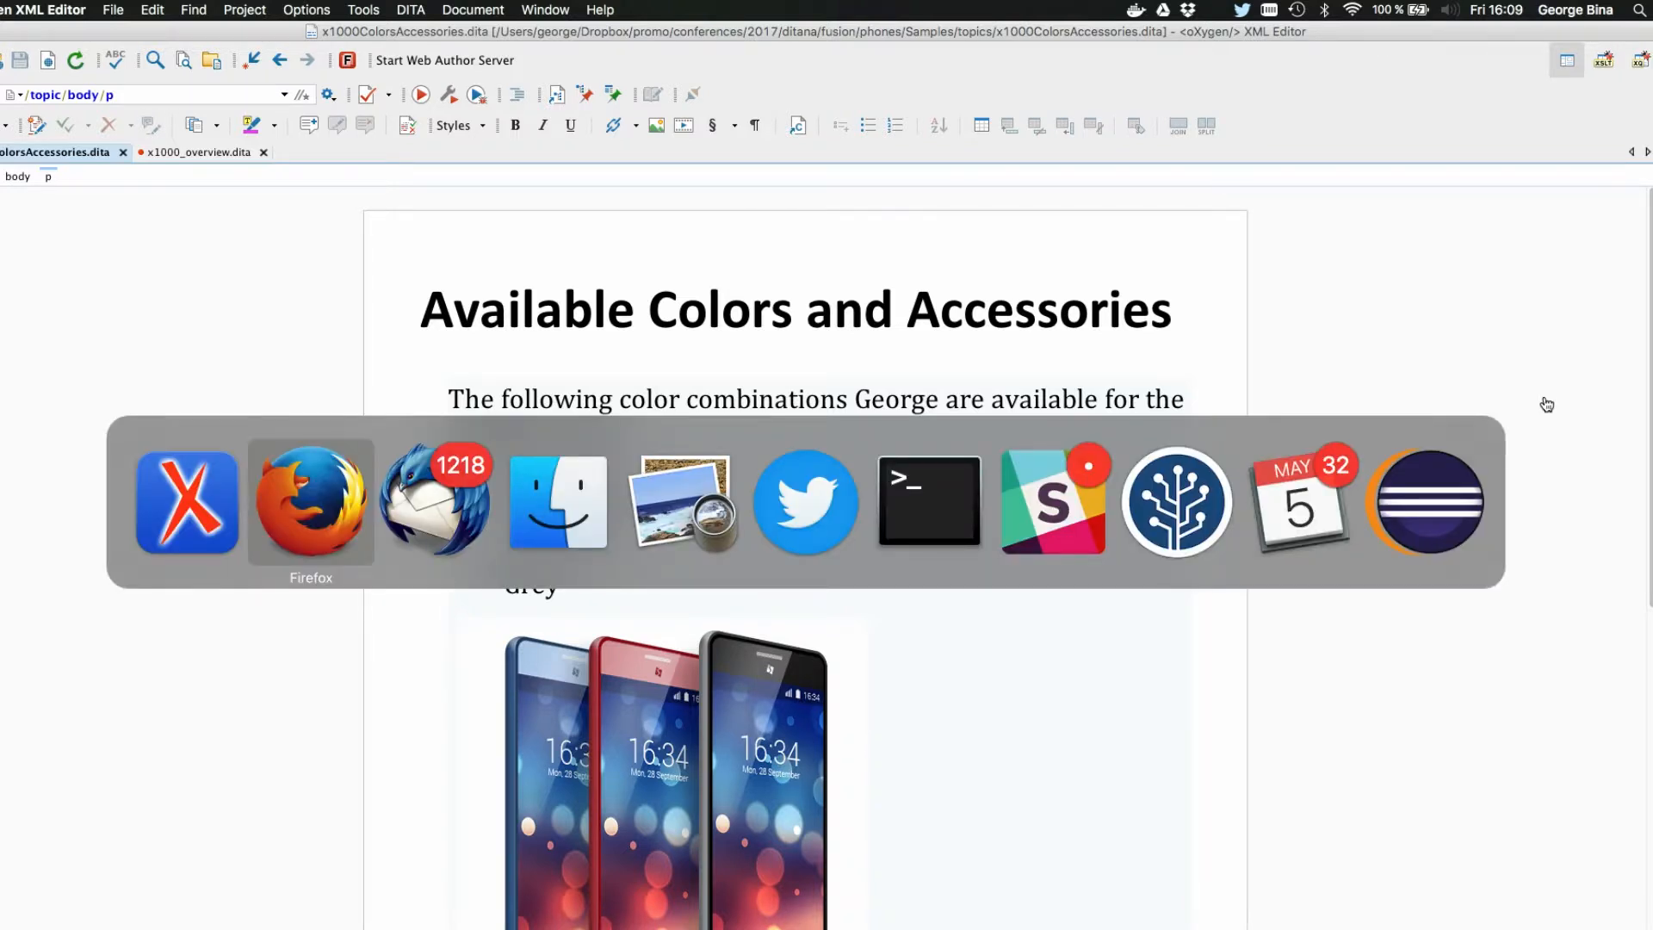
{"action": "key", "text": "super+Tab"}
{"action": "key", "text": "super+Tab"}
{"action": "key", "text": "super+Tab"}
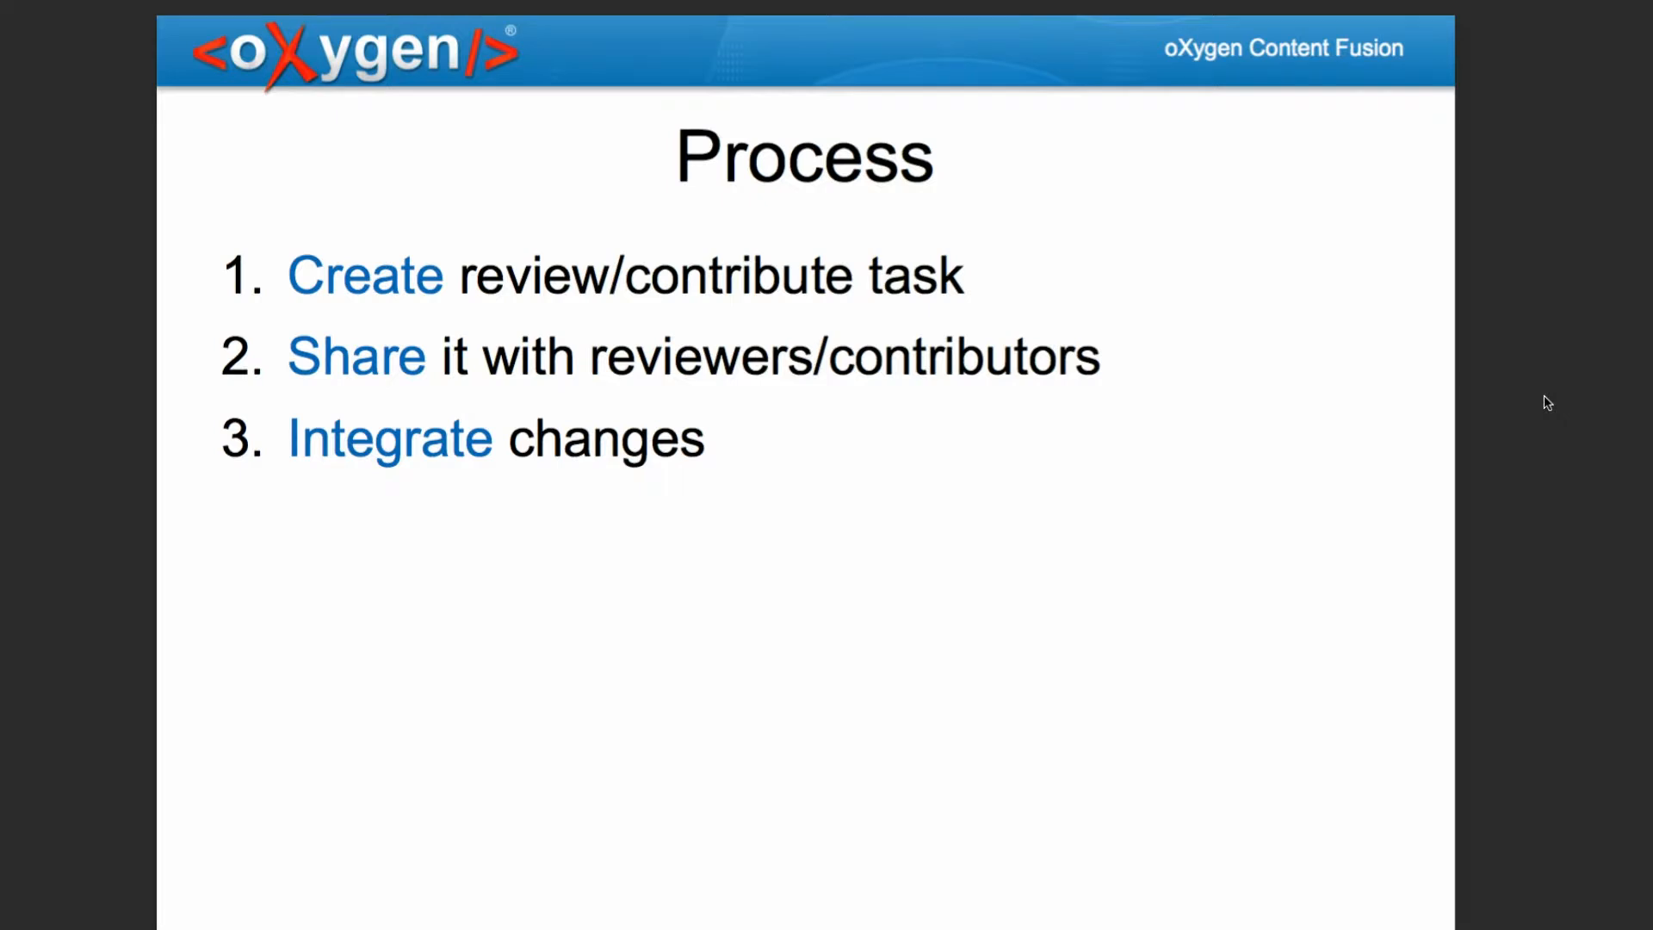
{"action": "scroll", "coordinate": [1547, 402], "scroll_direction": "down", "scroll_amount": 4}
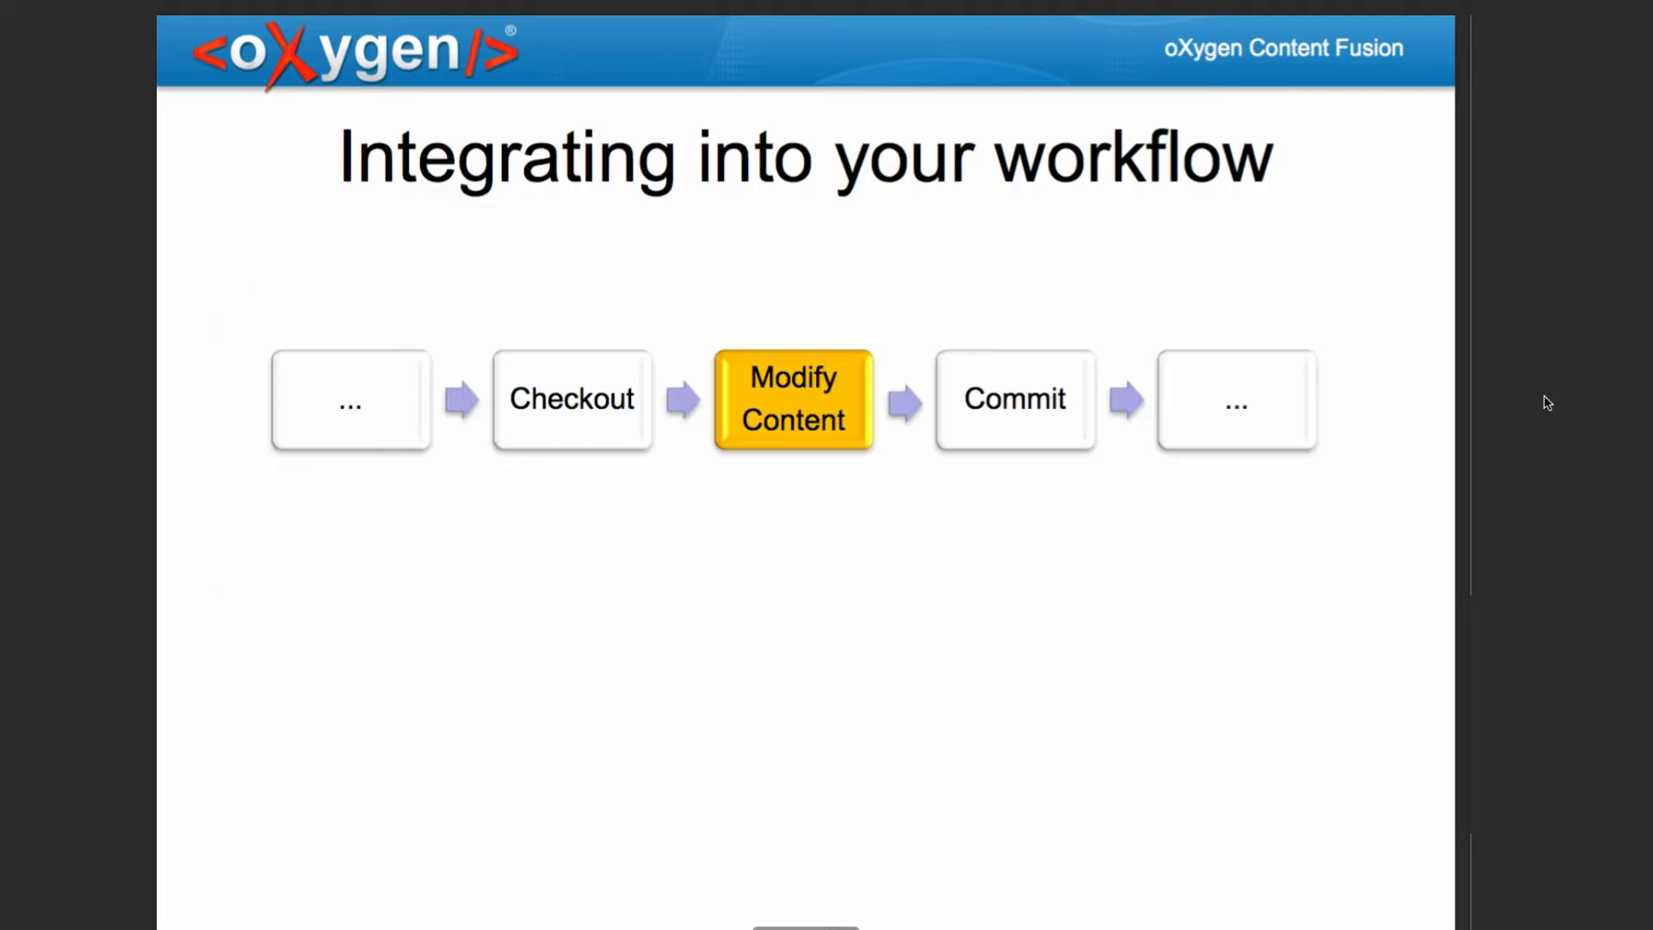
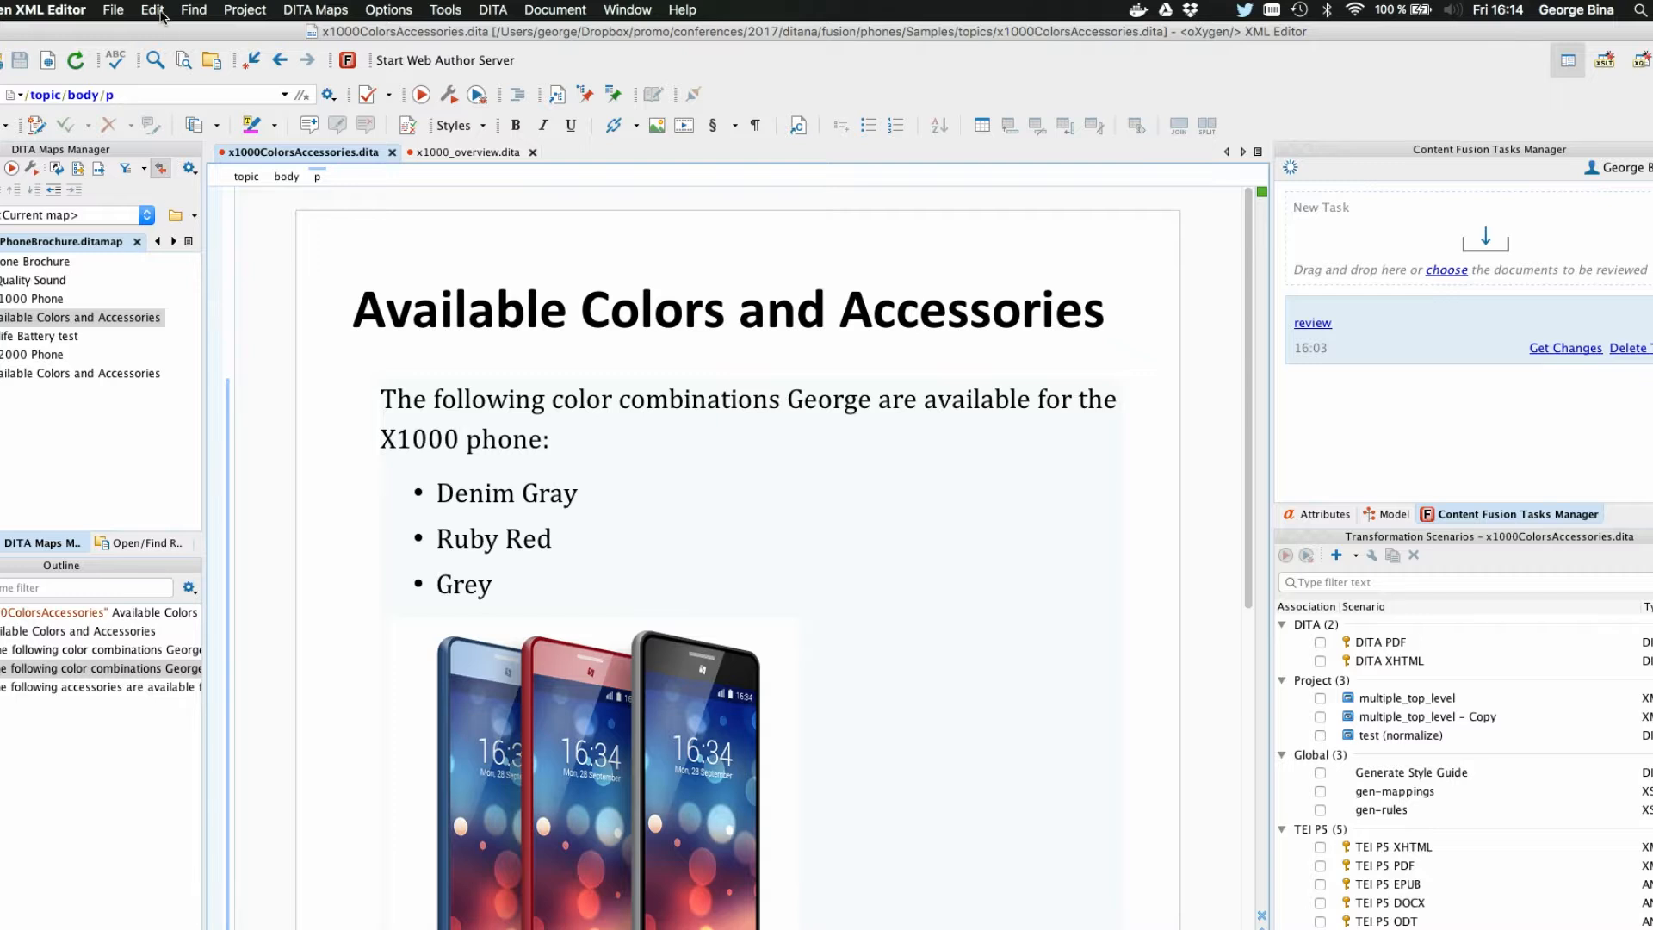
Step: Open MobilePhoneBrochure2.ditamap from the restrict/Samples folder of the dita2017.xpr project
{"action": "left_click_drag", "start_coordinate": [165, 27], "coordinate": [252, 17]}
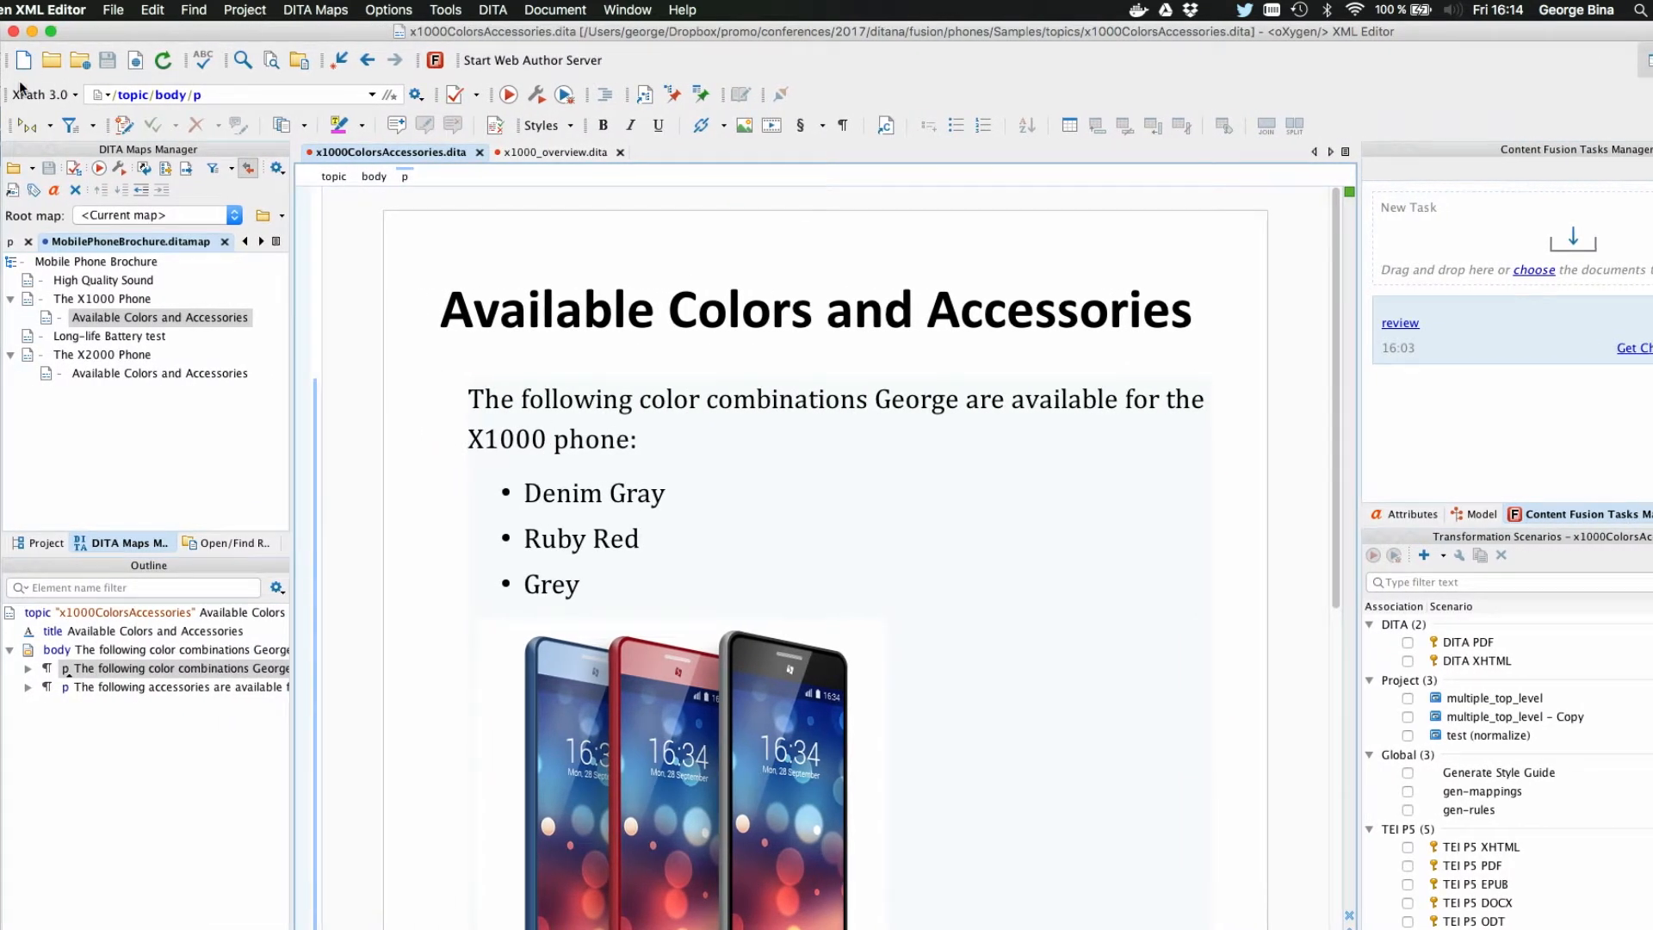
{"action": "left_click", "coordinate": [40, 544]}
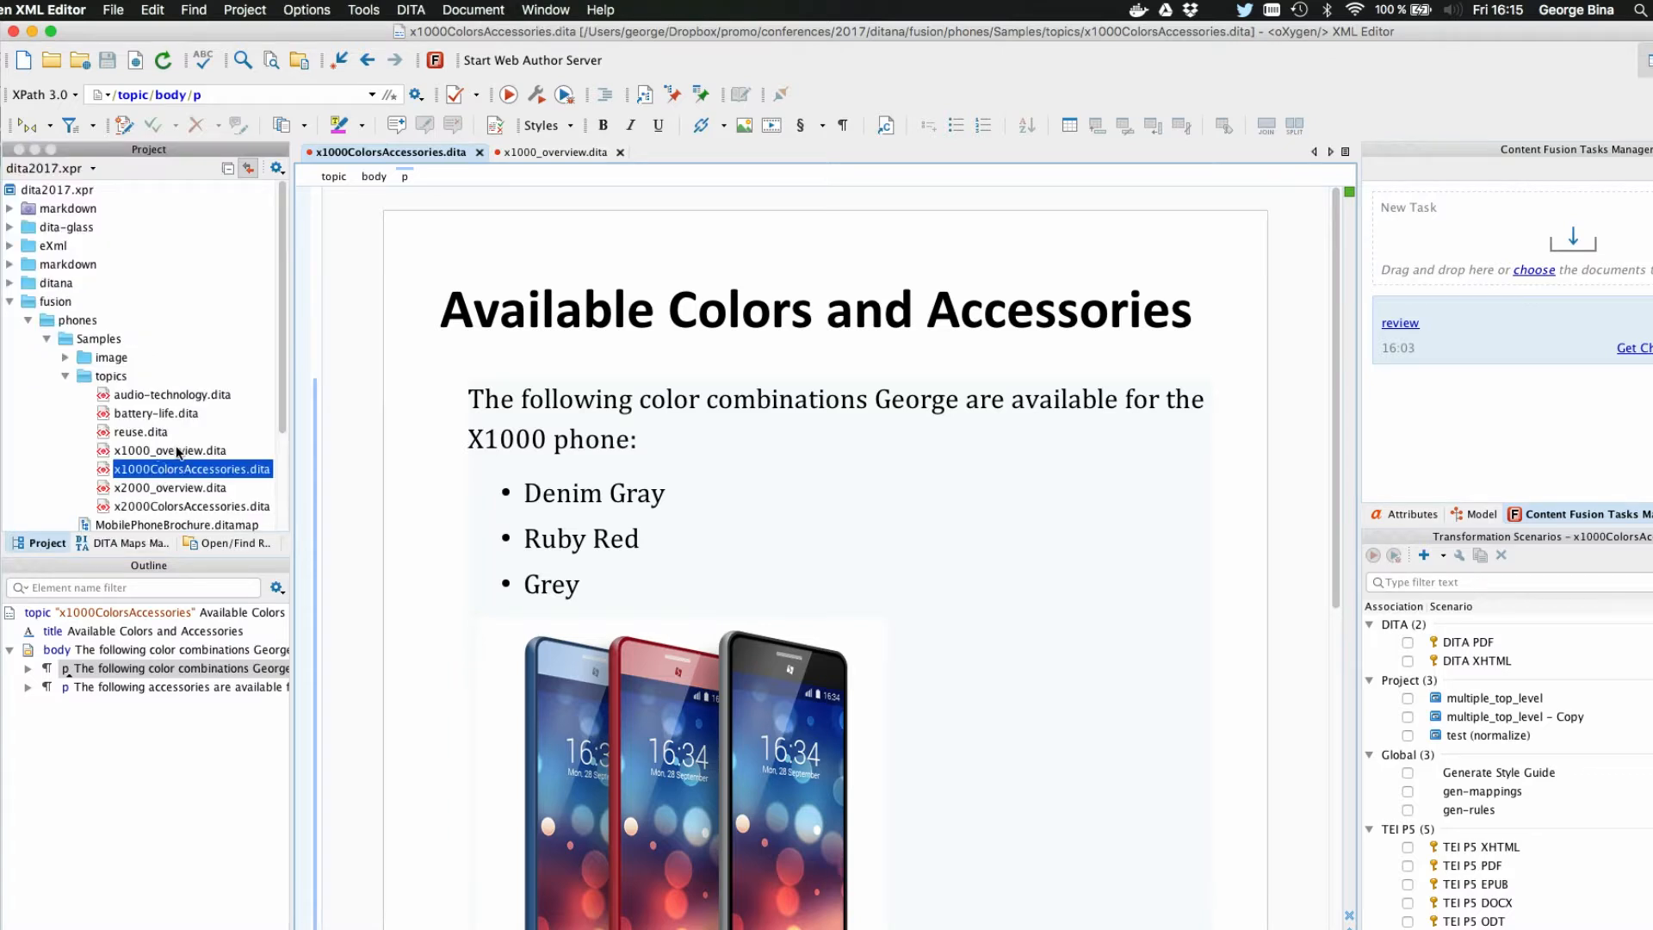
{"action": "scroll", "coordinate": [131, 448], "scroll_direction": "down", "scroll_amount": 3}
{"action": "double_click", "coordinate": [86, 430]}
{"action": "scroll", "coordinate": [125, 442], "scroll_direction": "down", "scroll_amount": 1}
{"action": "double_click", "coordinate": [105, 425]}
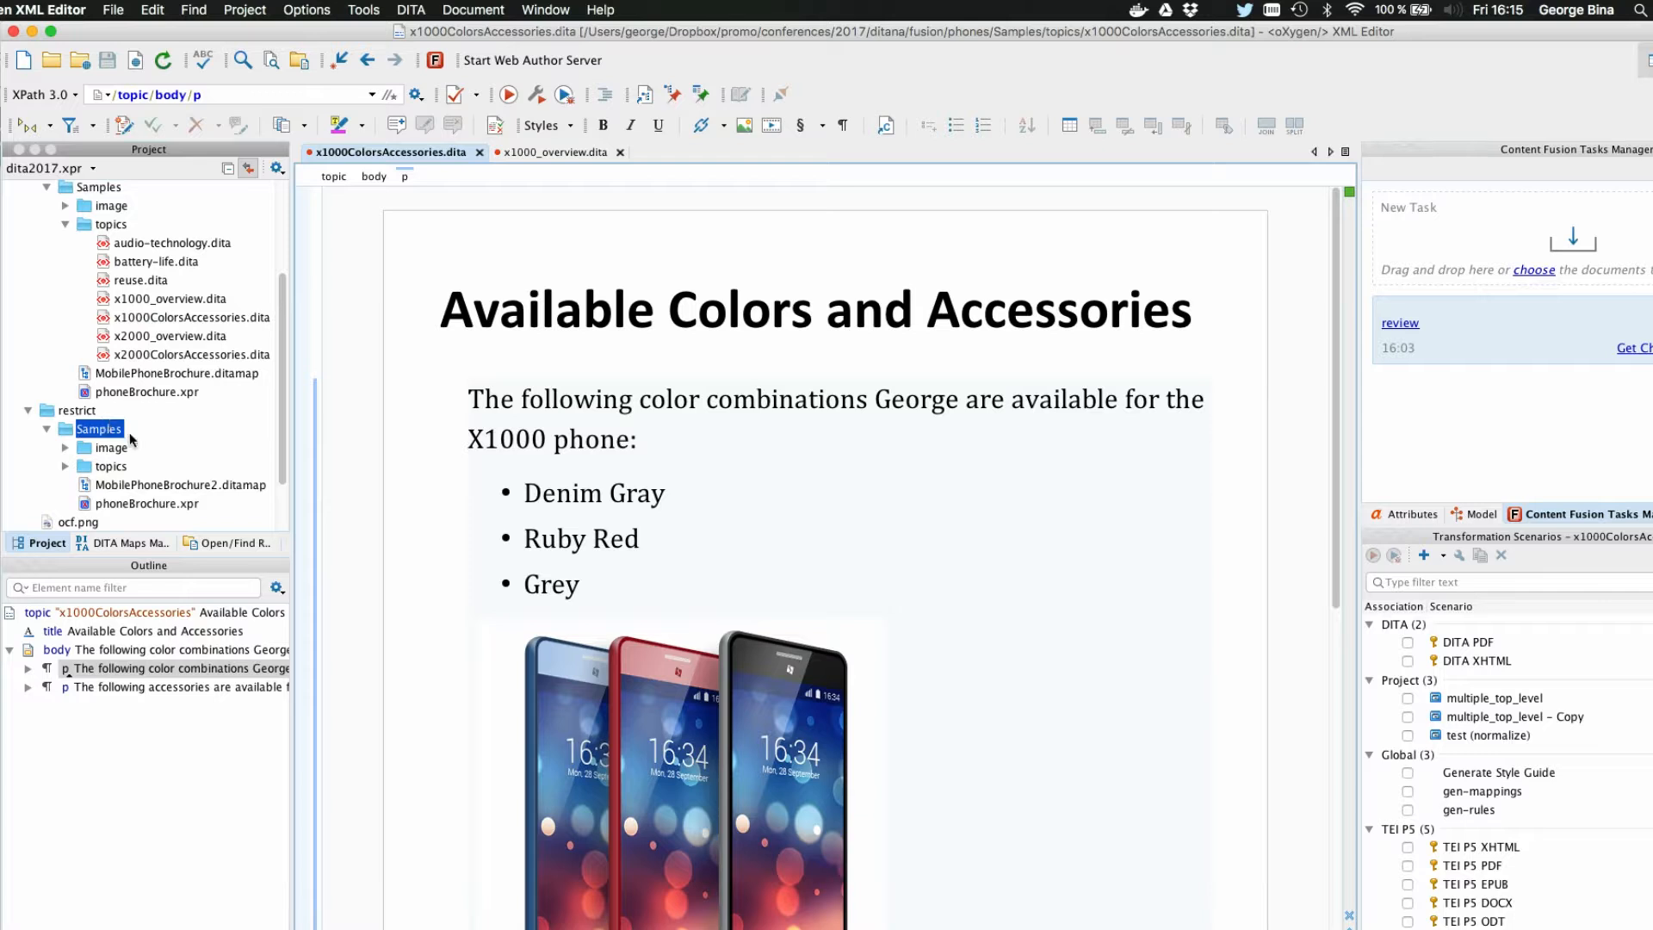
{"action": "scroll", "coordinate": [133, 441], "scroll_direction": "down", "scroll_amount": 2}
{"action": "double_click", "coordinate": [155, 413]}
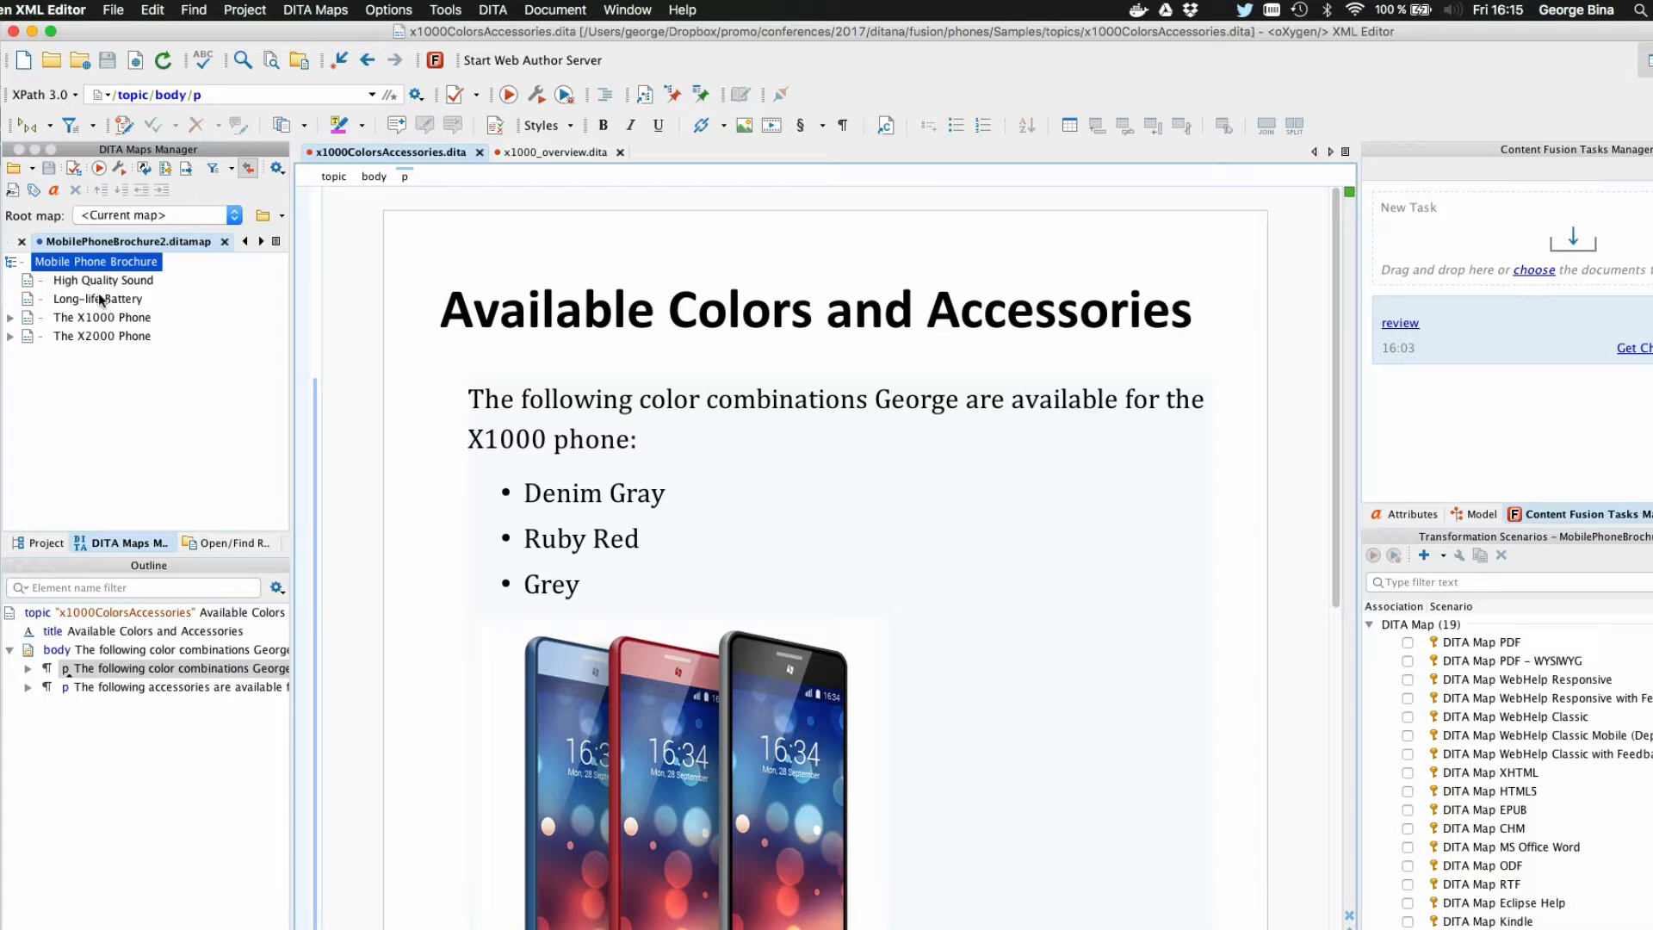
Step: From the map, open The X1000 Phone and its Available Colors and Accessories topic, then show the phone topic's highlighted Camera entry
{"action": "left_click", "coordinate": [93, 319]}
{"action": "double_click", "coordinate": [92, 320]}
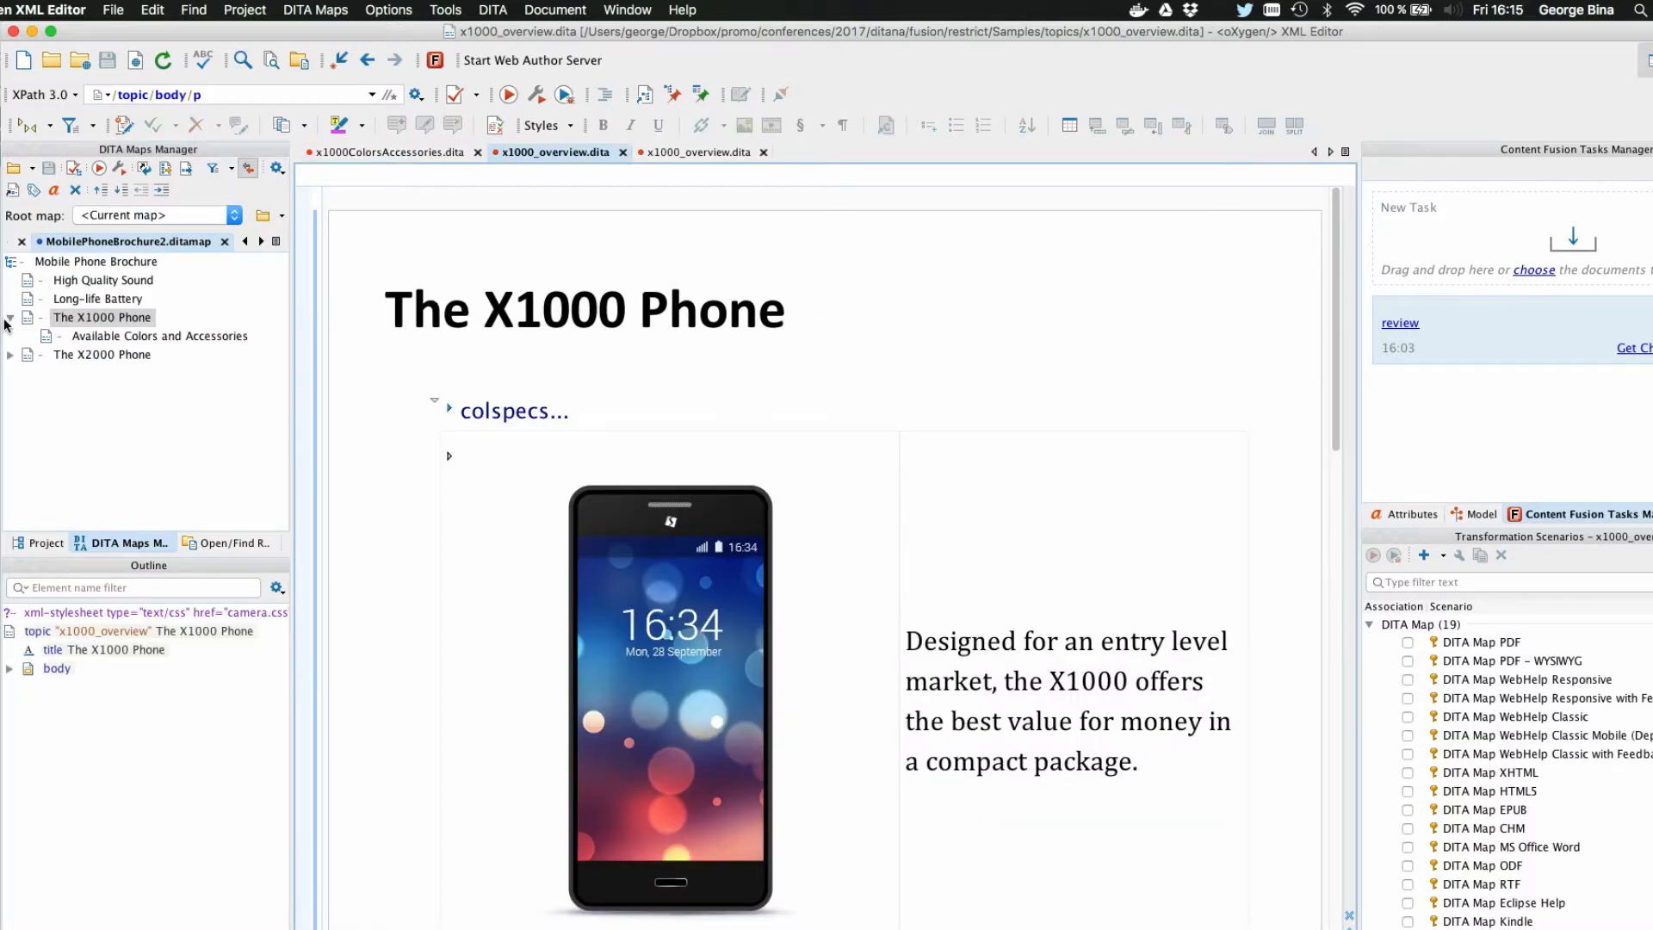
{"action": "double_click", "coordinate": [148, 341]}
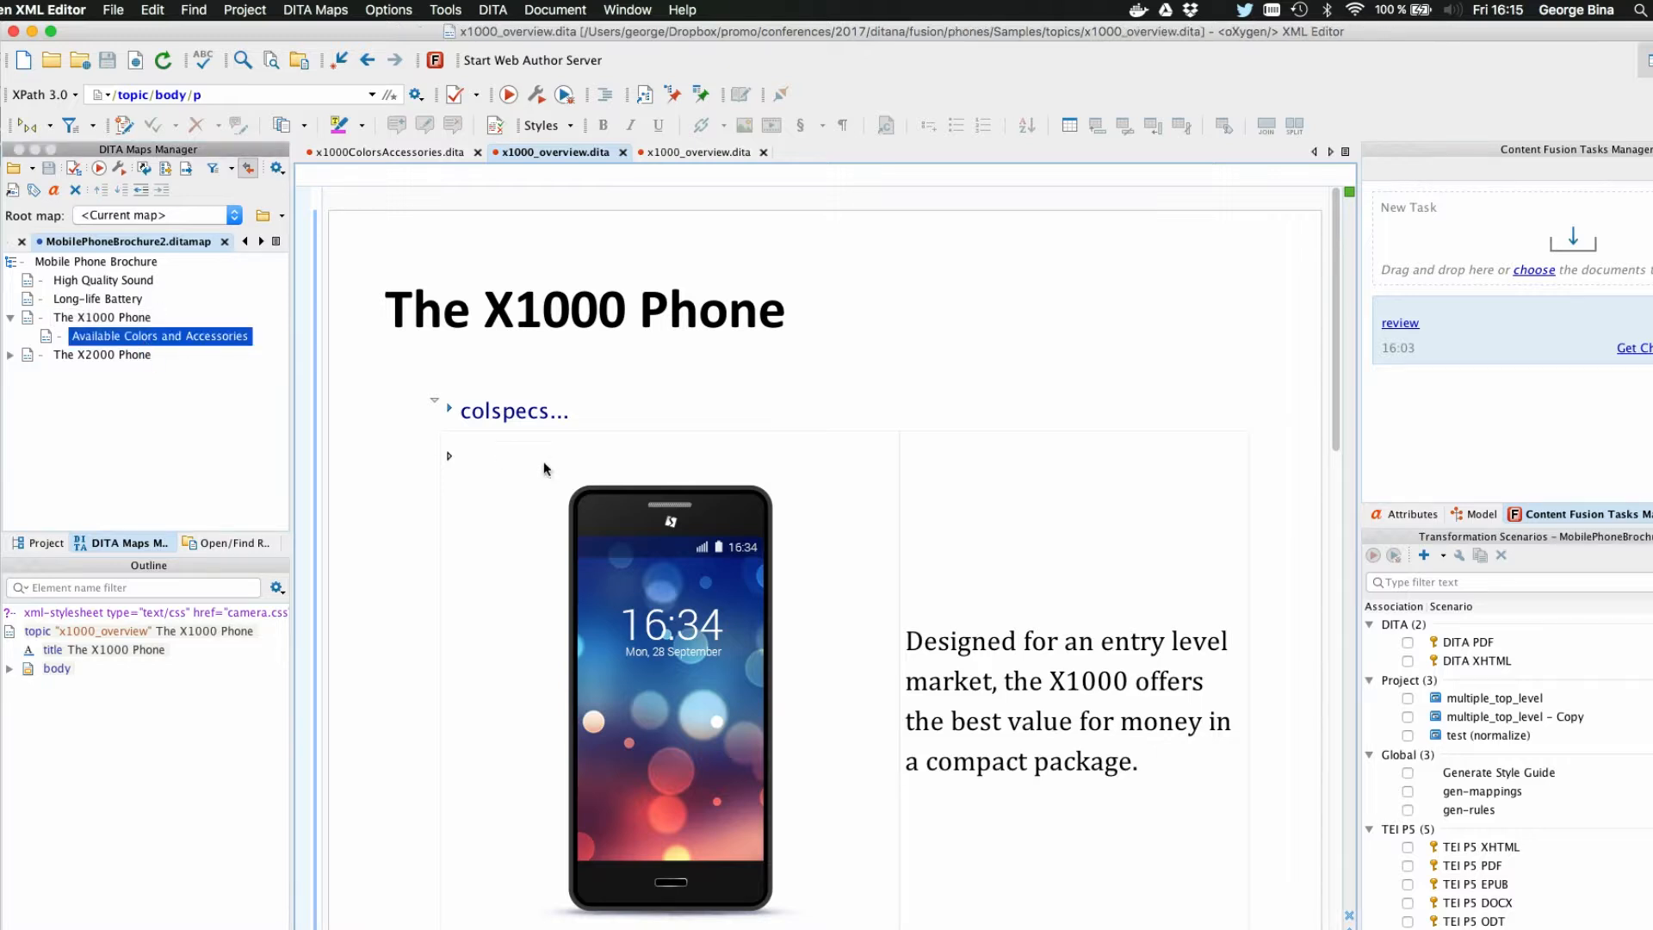
{"action": "double_click", "coordinate": [101, 317]}
{"action": "scroll", "coordinate": [508, 381], "scroll_direction": "down", "scroll_amount": 15}
{"action": "scroll", "coordinate": [508, 382], "scroll_direction": "down", "scroll_amount": 2}
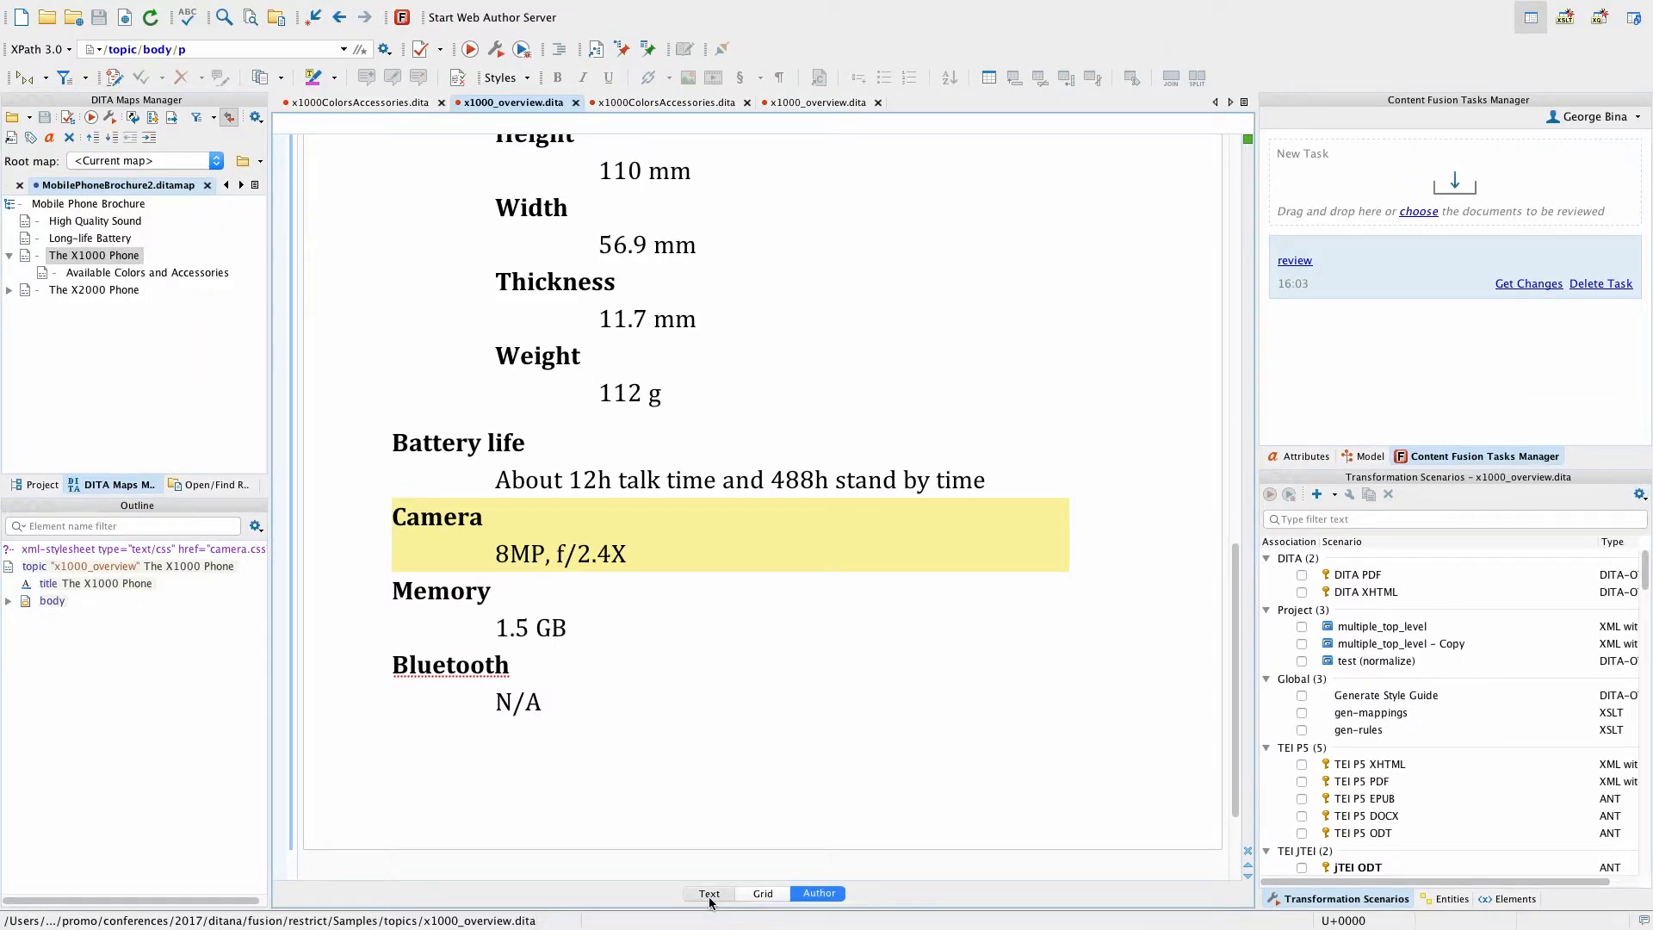
Step: Show the XML source of x1000_overview.dita and open the camera.css stylesheet it references
{"action": "left_click", "coordinate": [709, 895]}
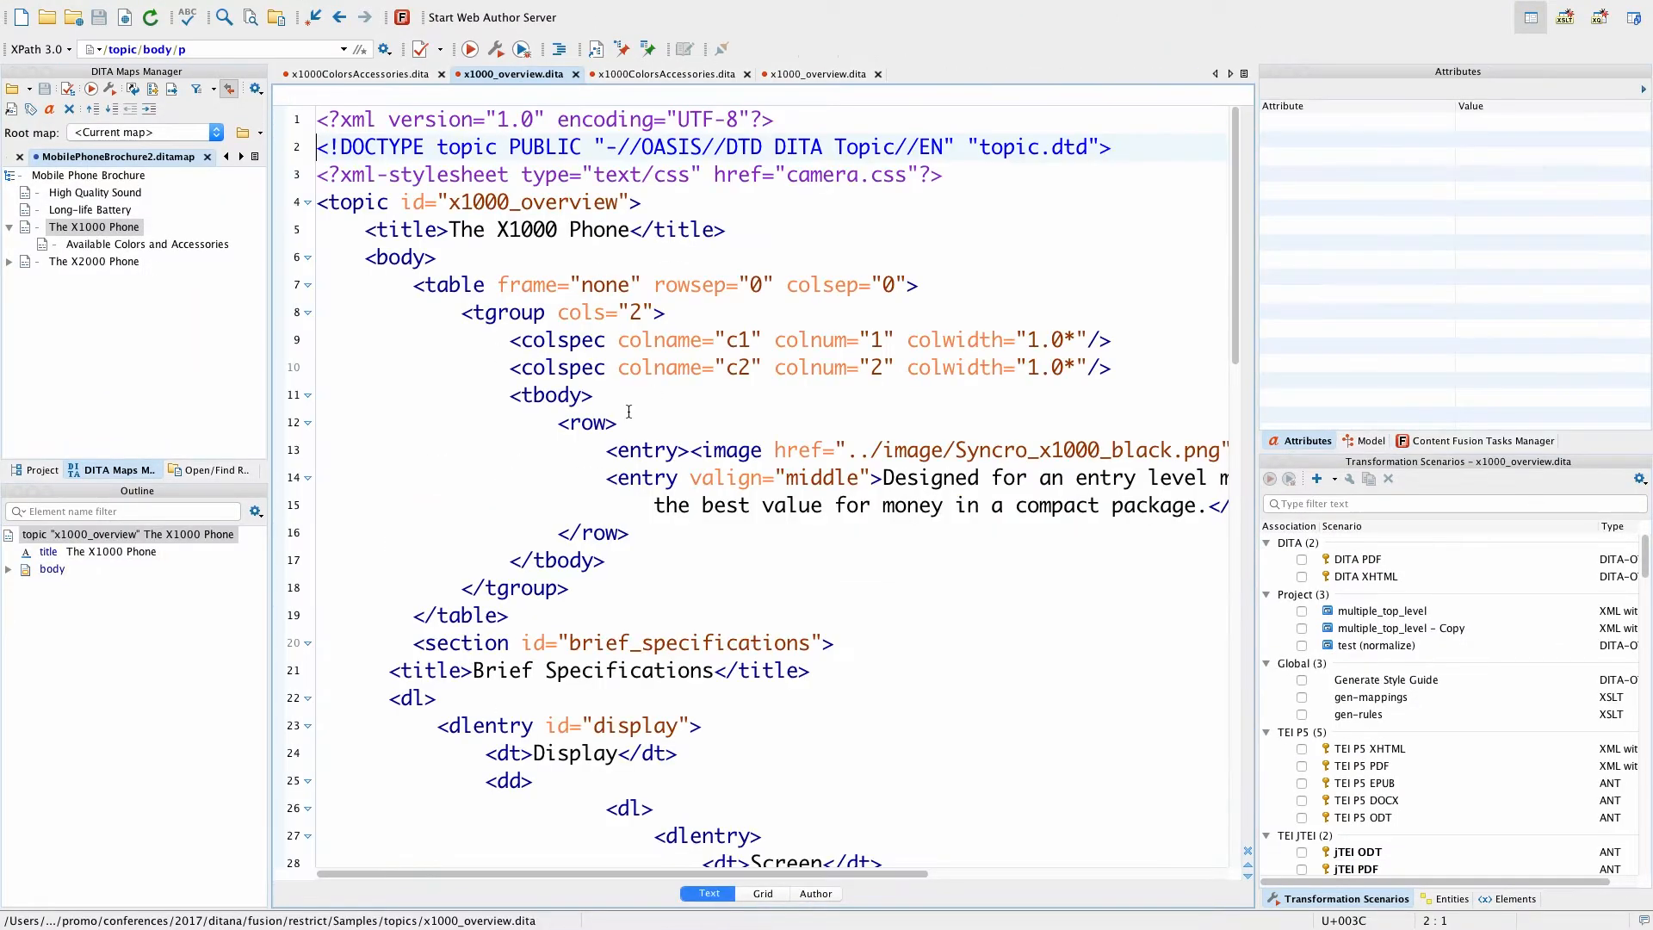
{"action": "double_click", "coordinate": [813, 174]}
{"action": "left_click", "coordinate": [813, 174], "text": "ctrl"}
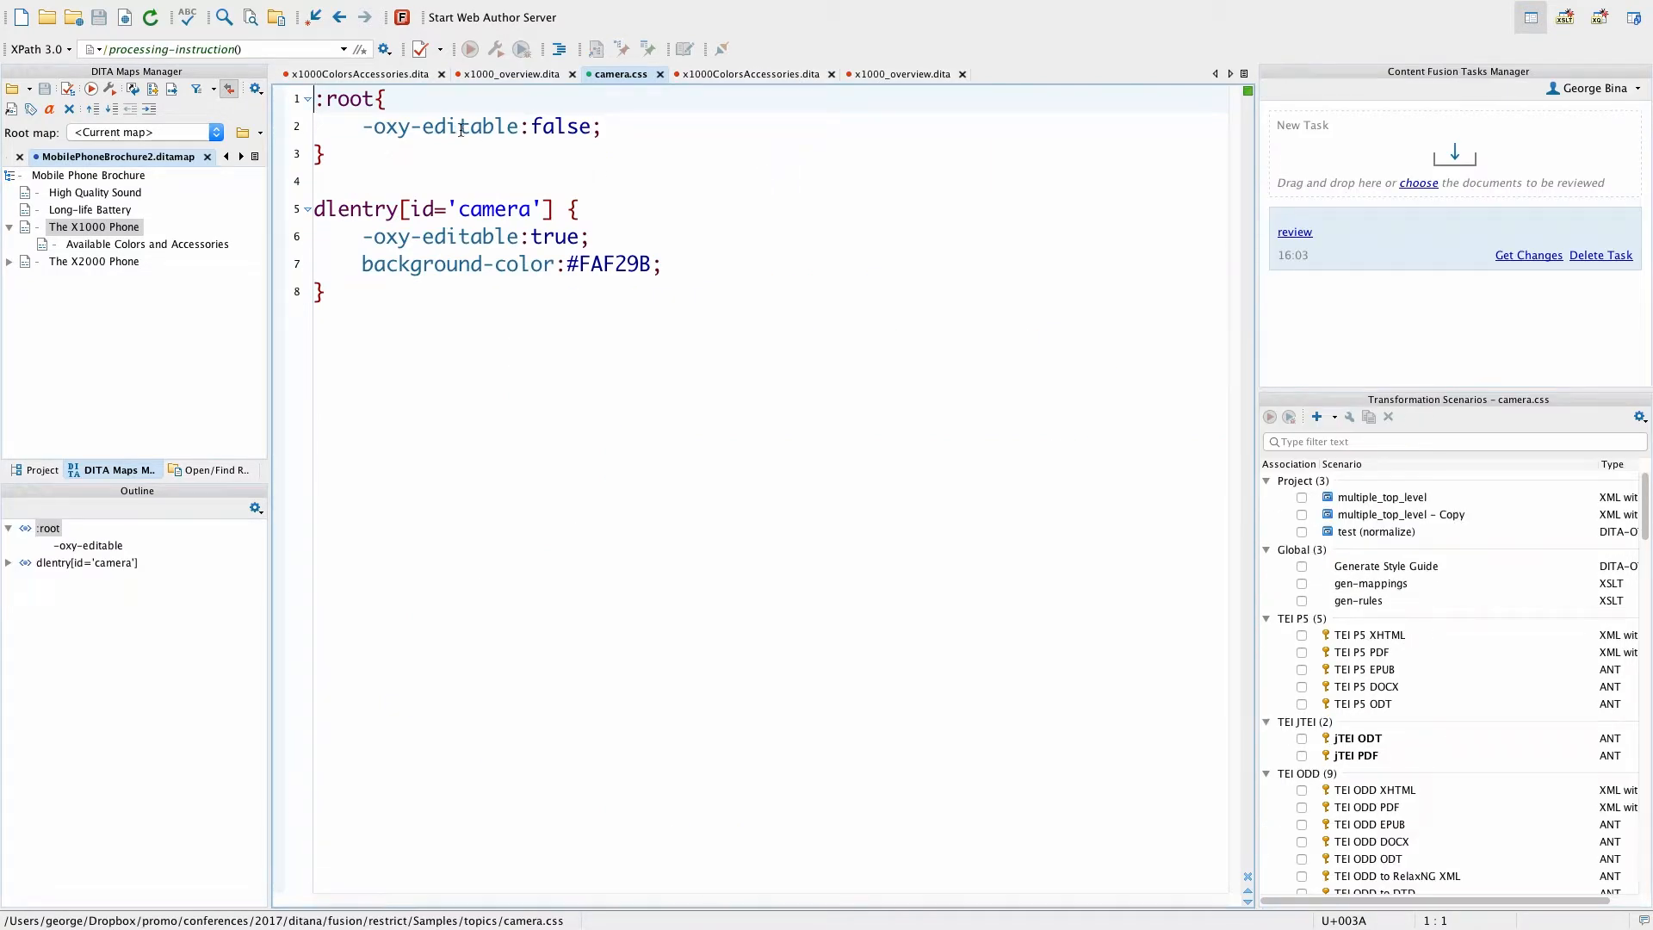
Step: Examine the -oxy-editable rules for :root and the camera dlentry, and the background-color property, in camera.css
{"action": "left_click_drag", "start_coordinate": [395, 125], "coordinate": [641, 116]}
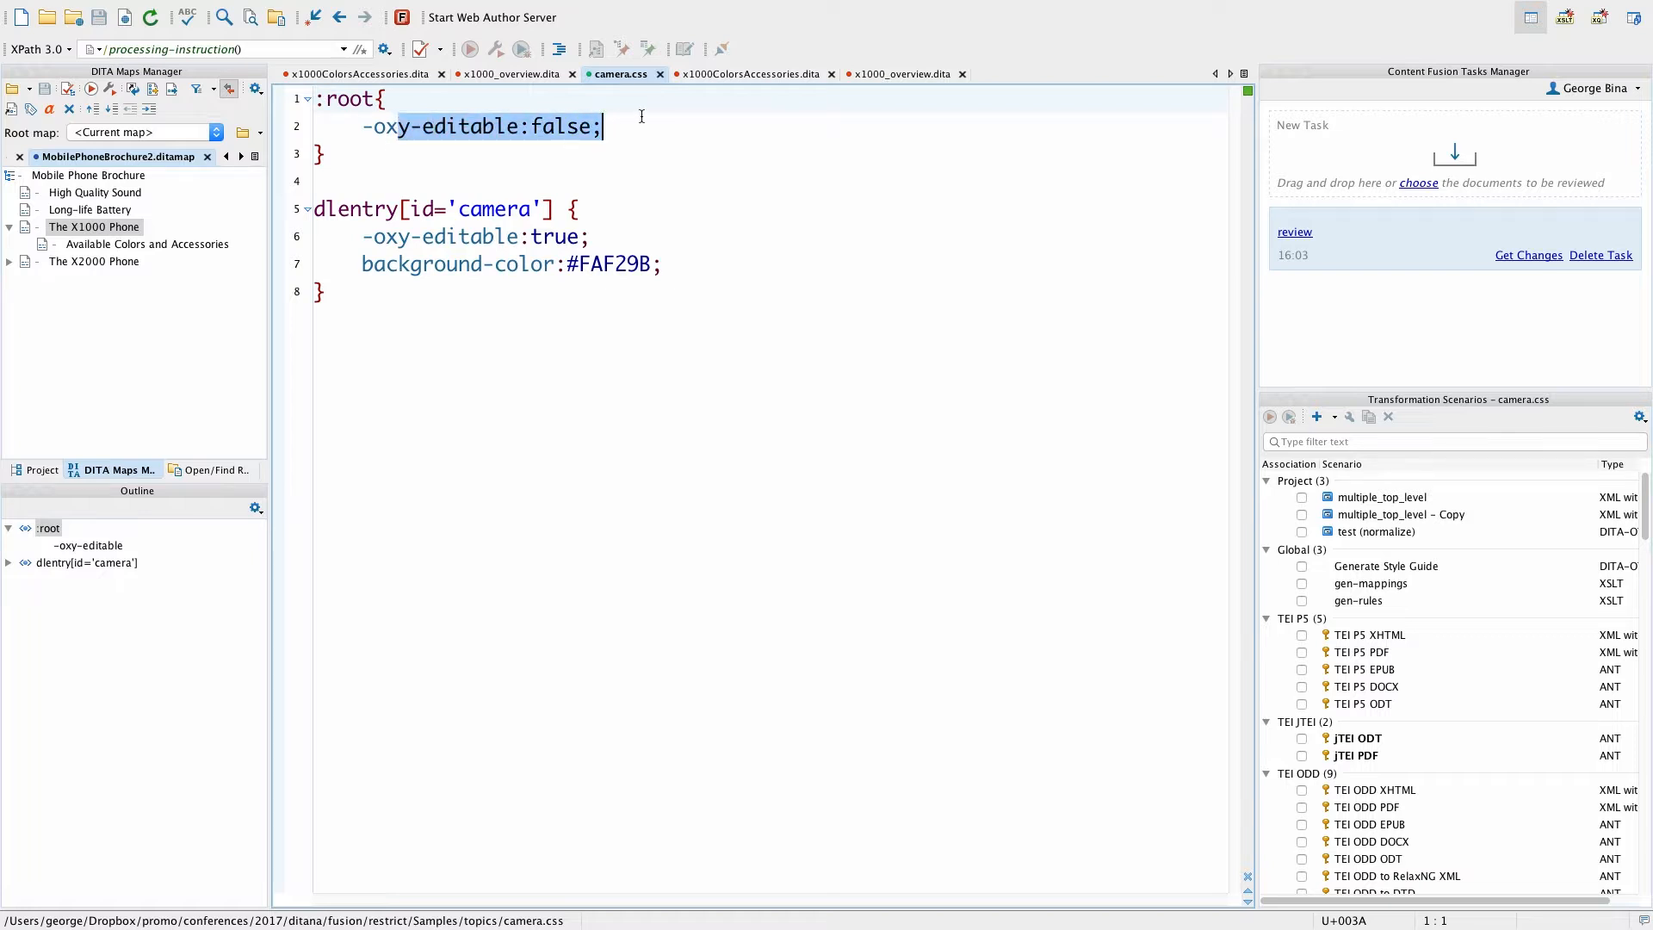
{"action": "left_click", "coordinate": [413, 236]}
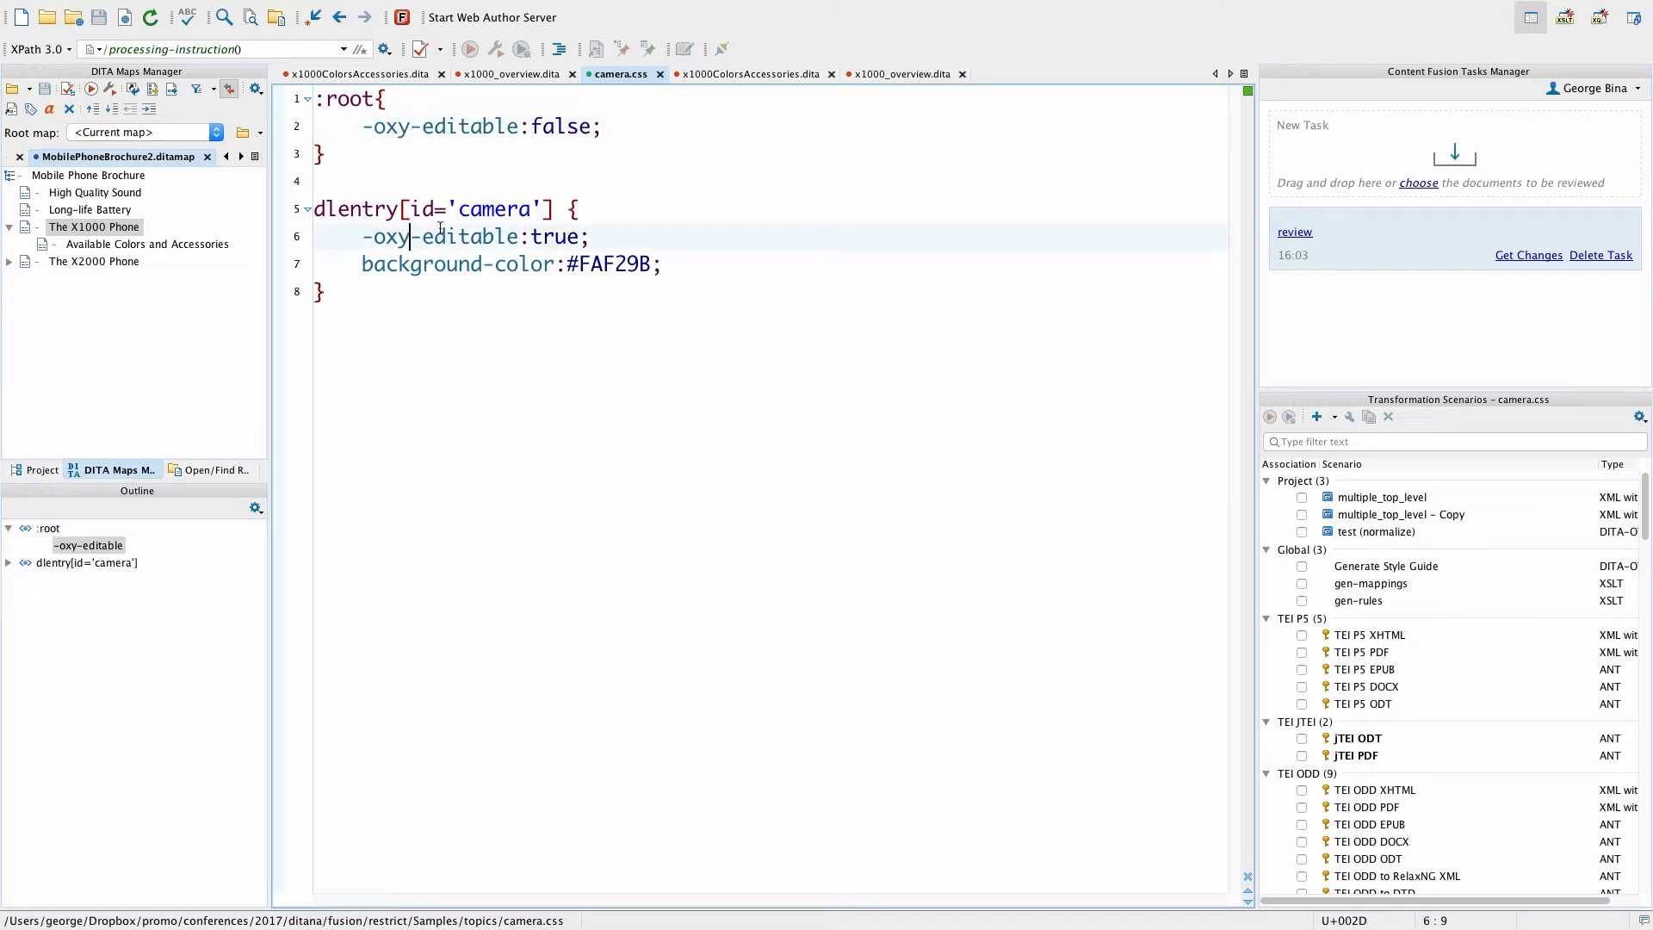
{"action": "left_click", "coordinate": [482, 209]}
{"action": "double_click", "coordinate": [482, 210]}
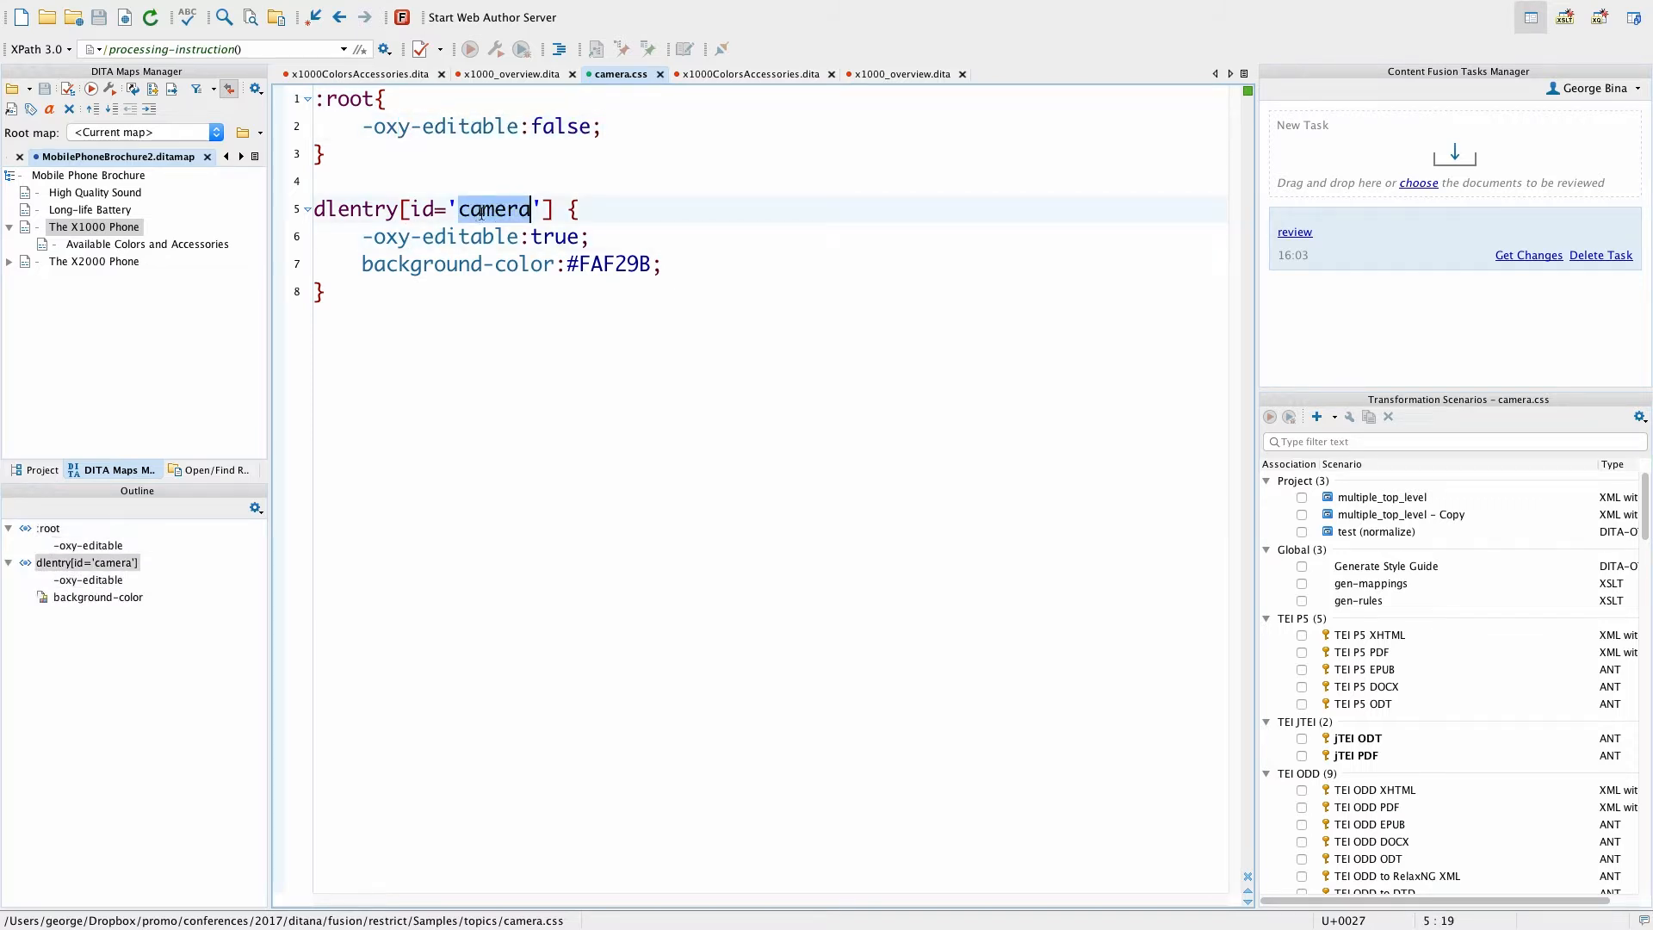
{"action": "left_click_drag", "start_coordinate": [464, 235], "coordinate": [637, 249]}
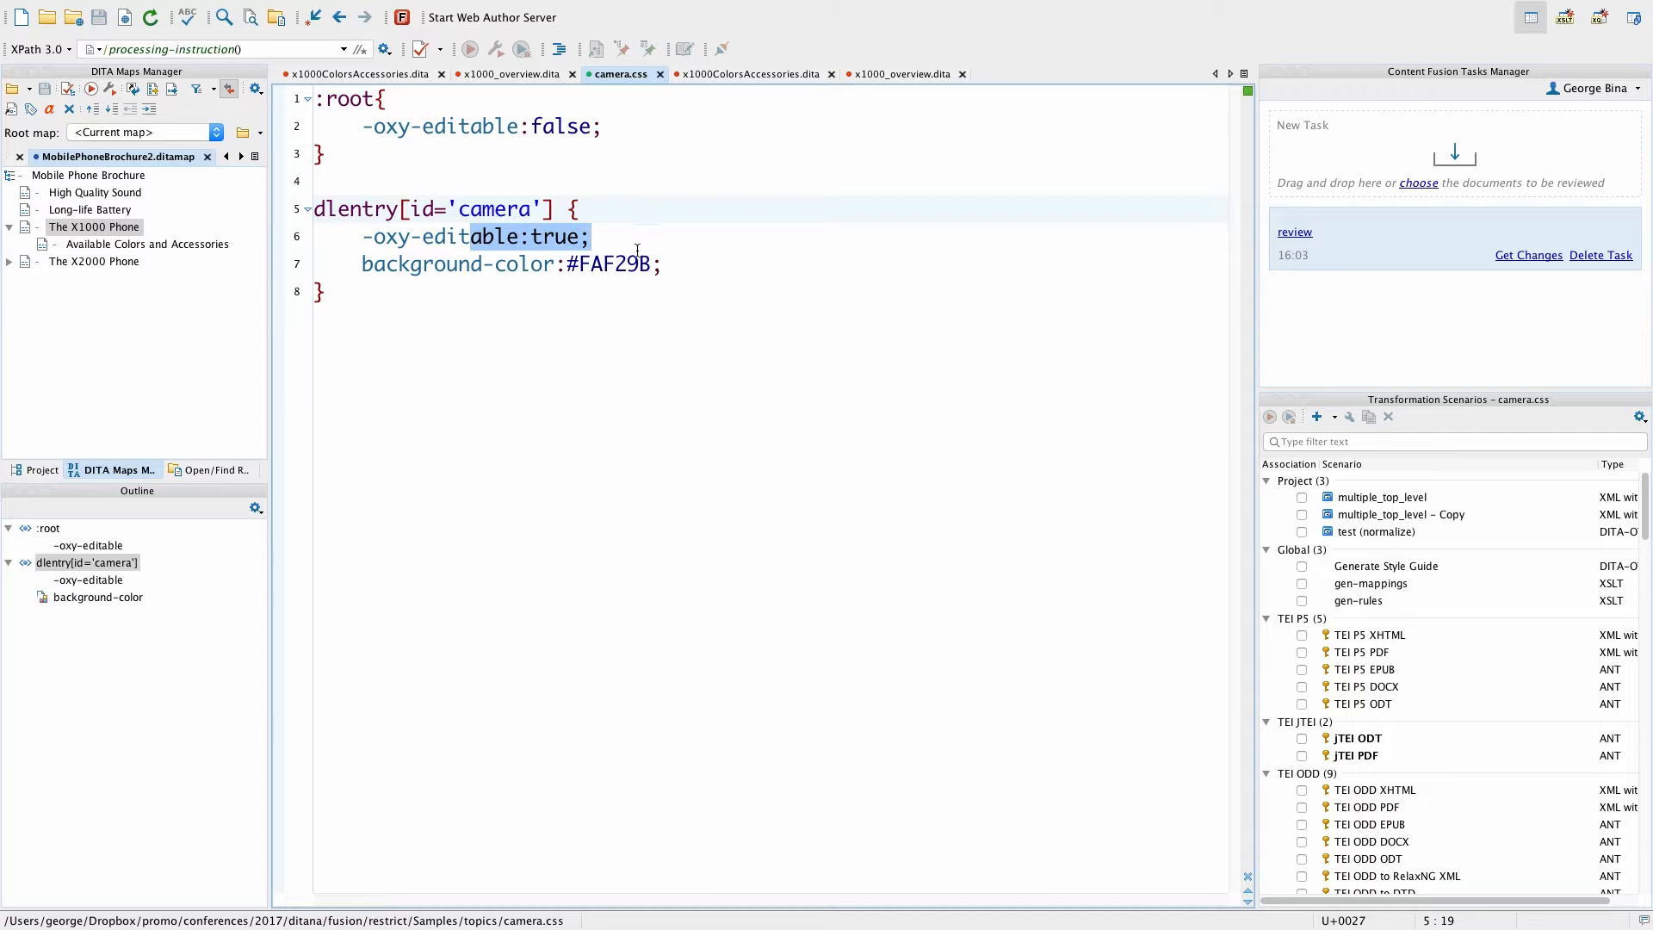
{"action": "left_click_drag", "start_coordinate": [517, 263], "coordinate": [713, 249]}
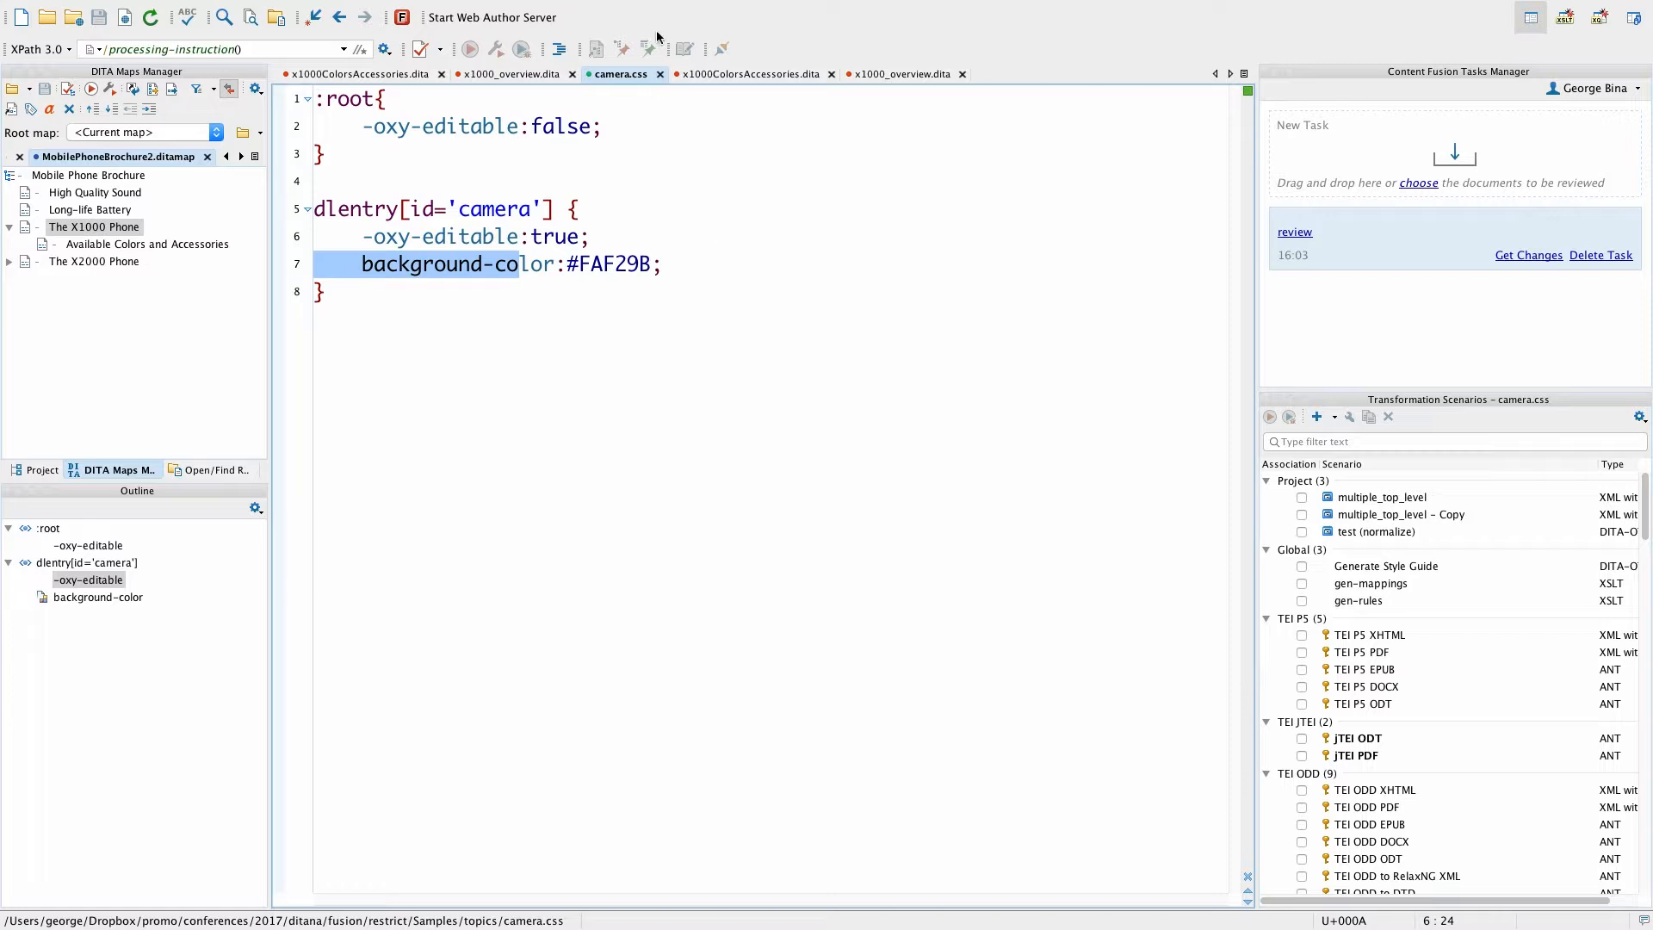
Step: Compare the other open topics with the restricted x1000_overview.dita, and display its Camera entry in Author mode
{"action": "left_click", "coordinate": [762, 74]}
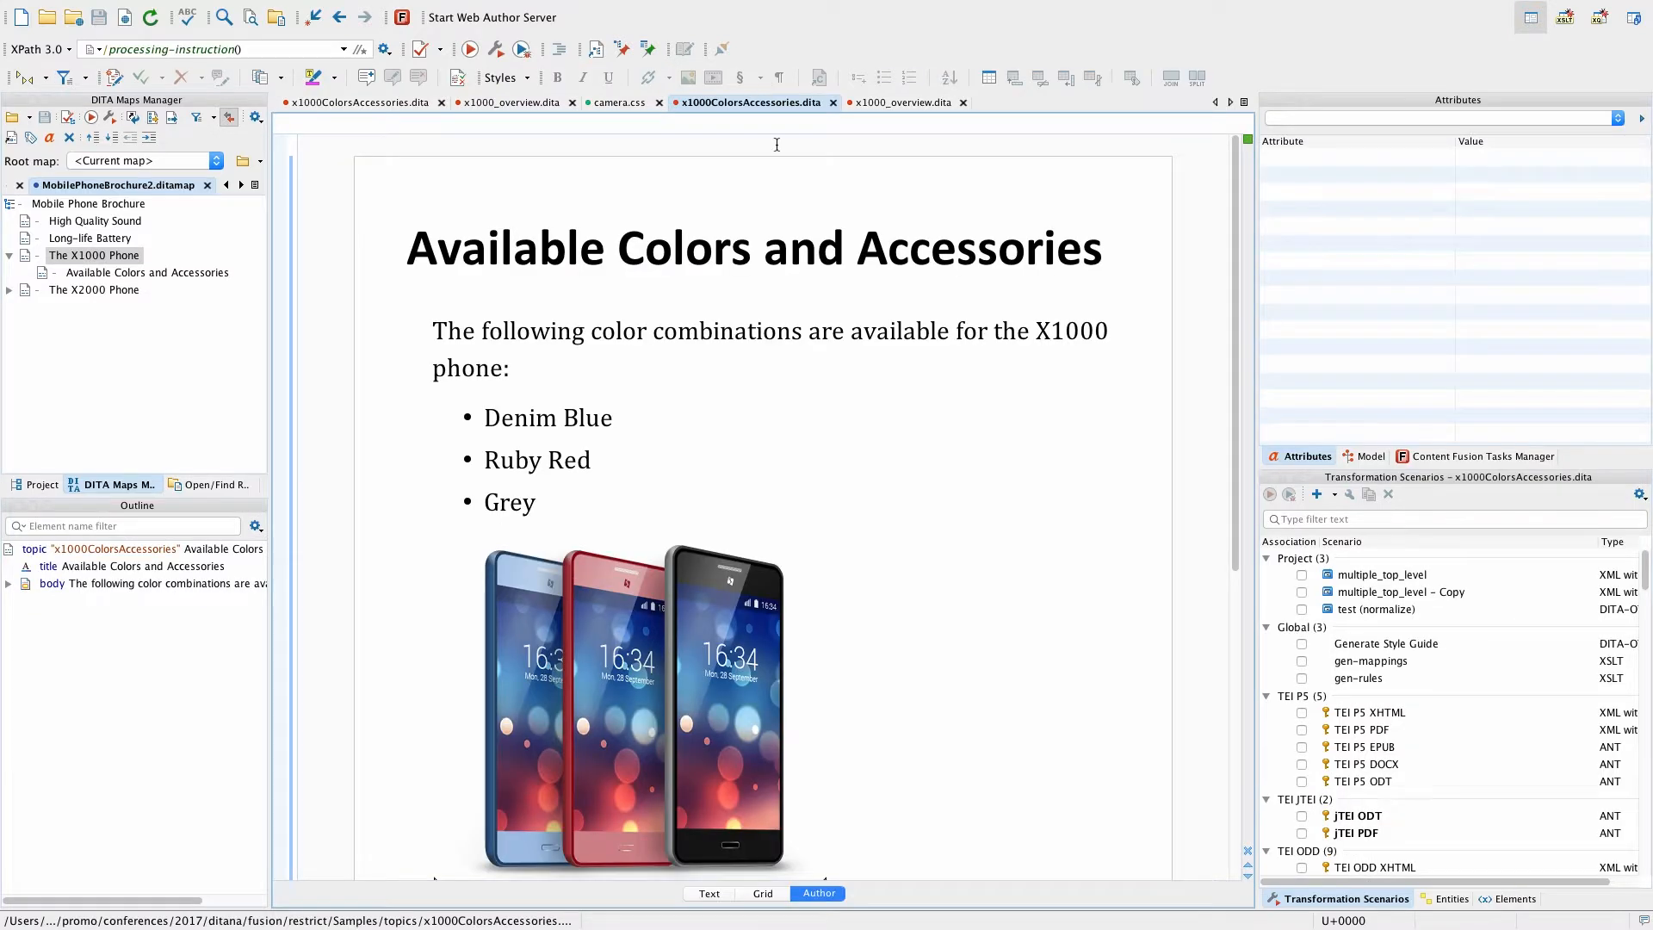
{"action": "left_click", "coordinate": [912, 104]}
{"action": "scroll", "coordinate": [772, 405], "scroll_direction": "down", "scroll_amount": 15}
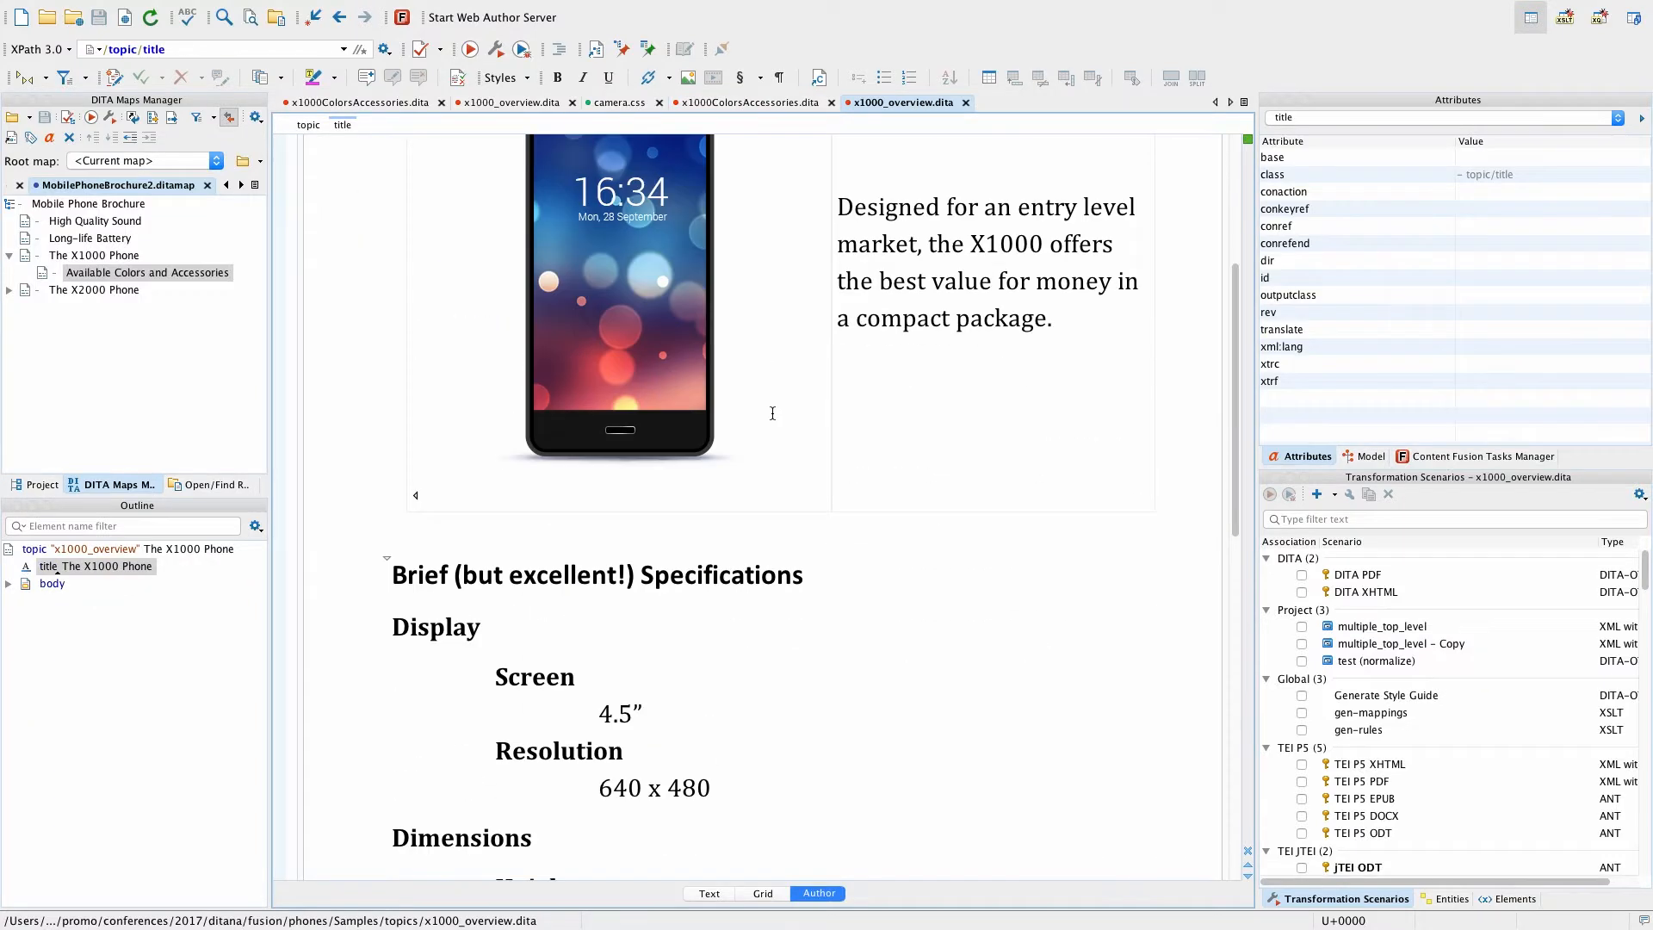
{"action": "scroll", "coordinate": [772, 412], "scroll_direction": "up", "scroll_amount": 15}
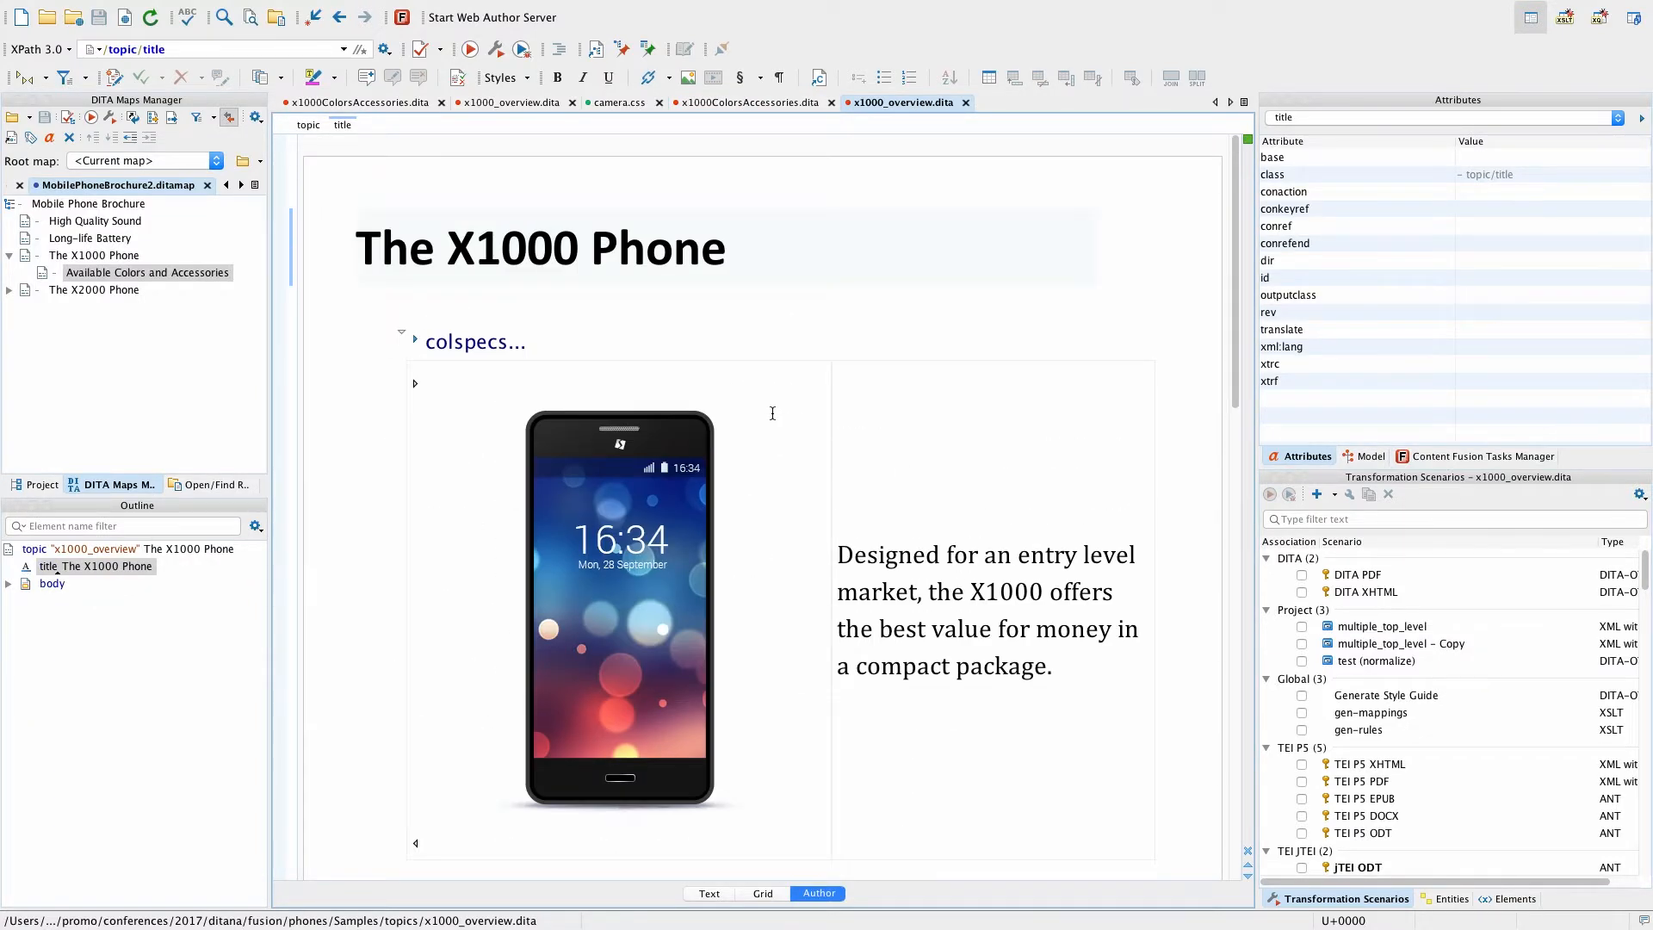
{"action": "left_click", "coordinate": [479, 102]}
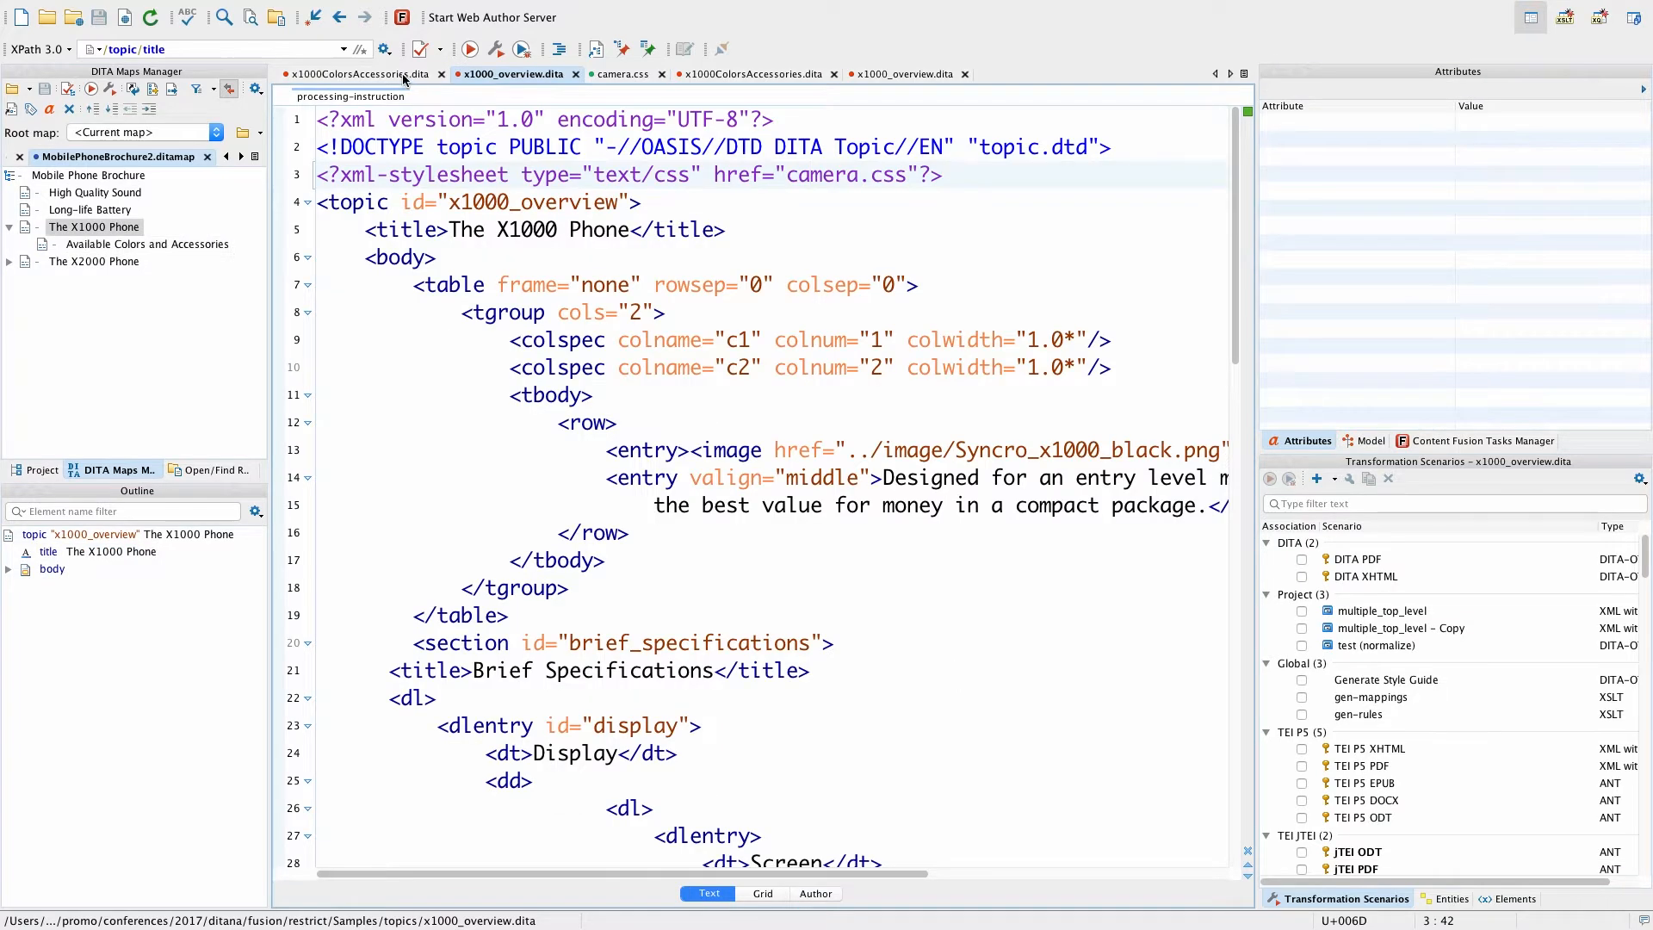
{"action": "left_click", "coordinate": [816, 893]}
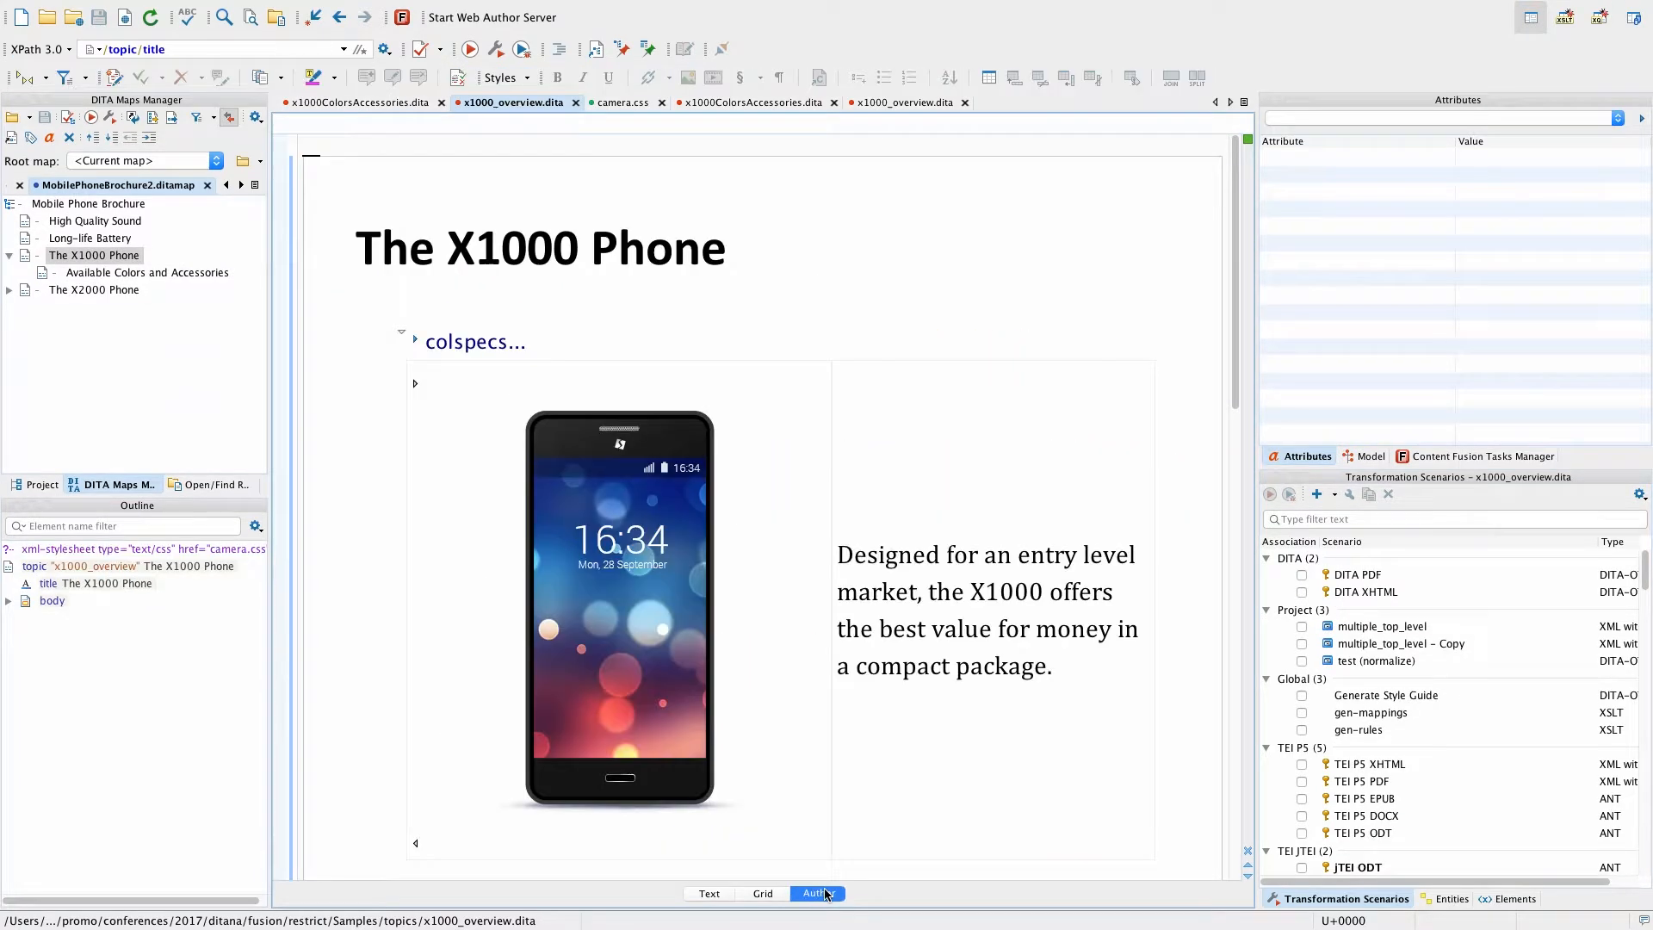
{"action": "scroll", "coordinate": [807, 778], "scroll_direction": "down", "scroll_amount": 15}
{"action": "scroll", "coordinate": [807, 778], "scroll_direction": "up", "scroll_amount": 5}
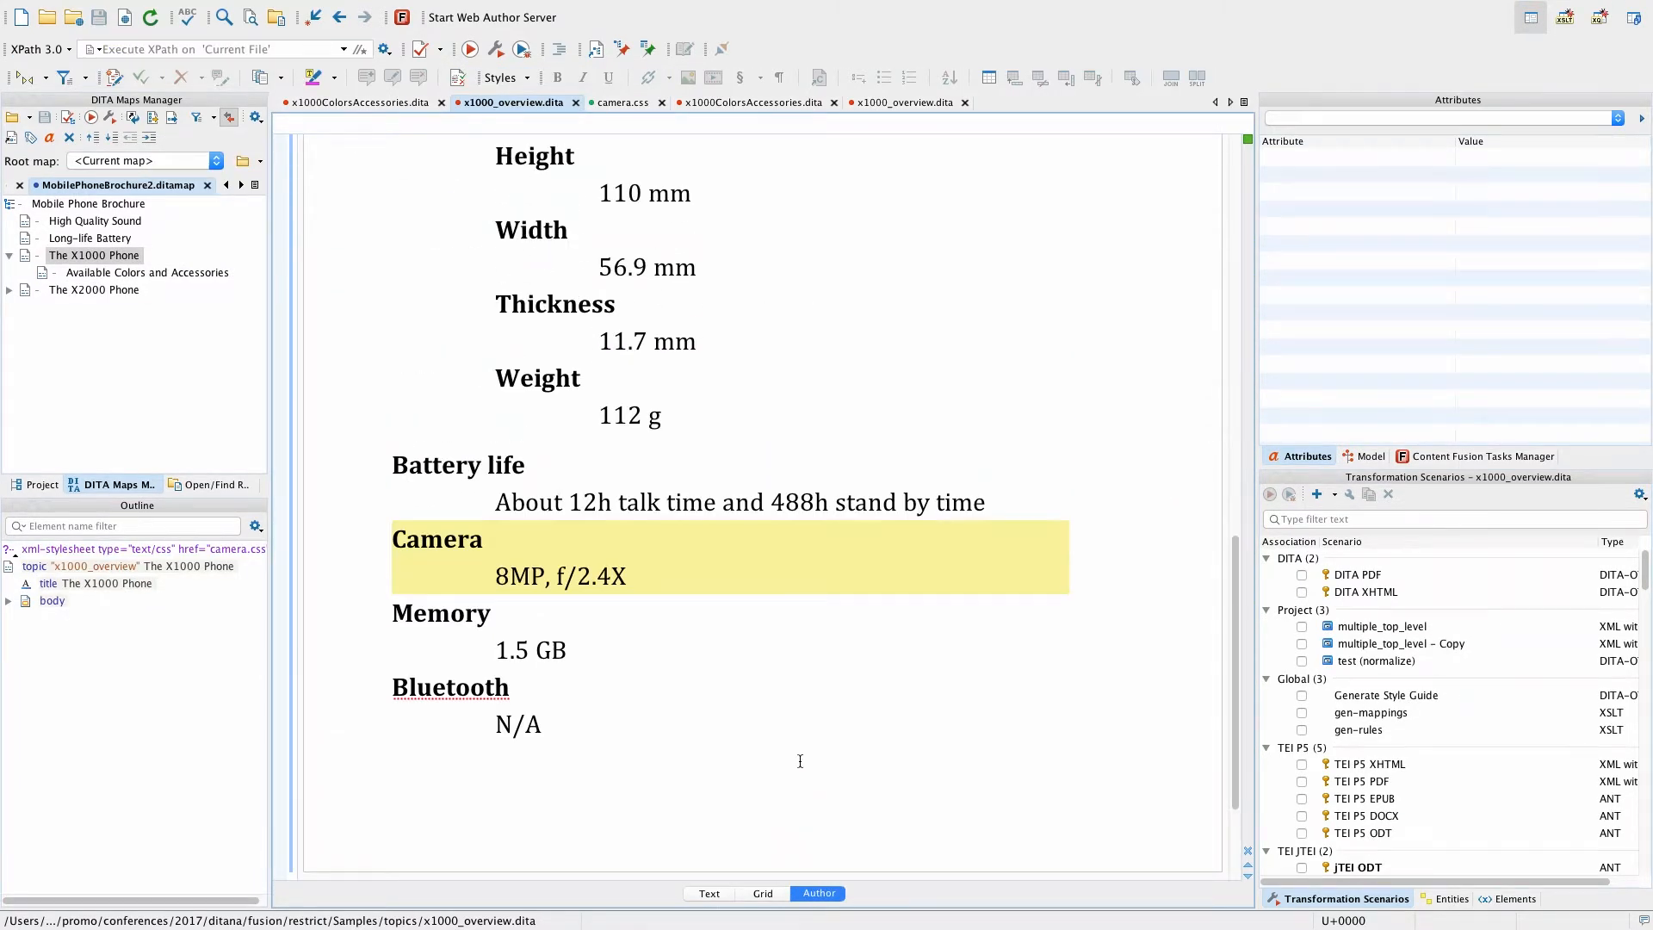
Step: Test editing in the Battery life, Thickness and Camera values, remove the trial text from Camera, and save the file
{"action": "left_click", "coordinate": [715, 502]}
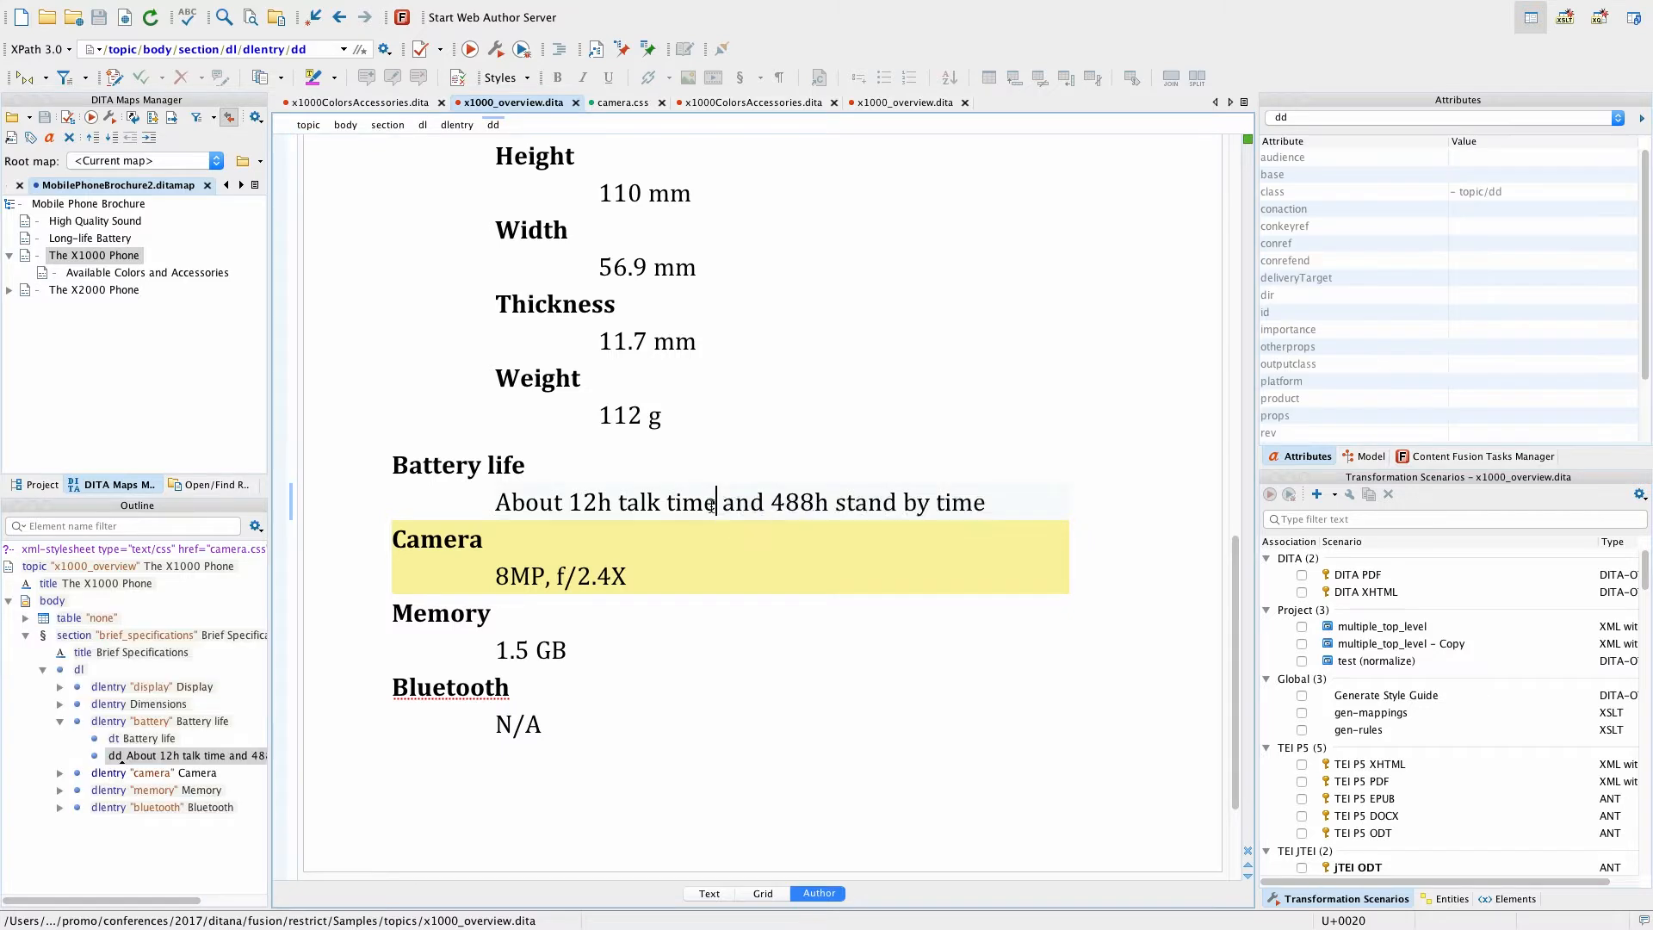
{"action": "left_click", "coordinate": [616, 349]}
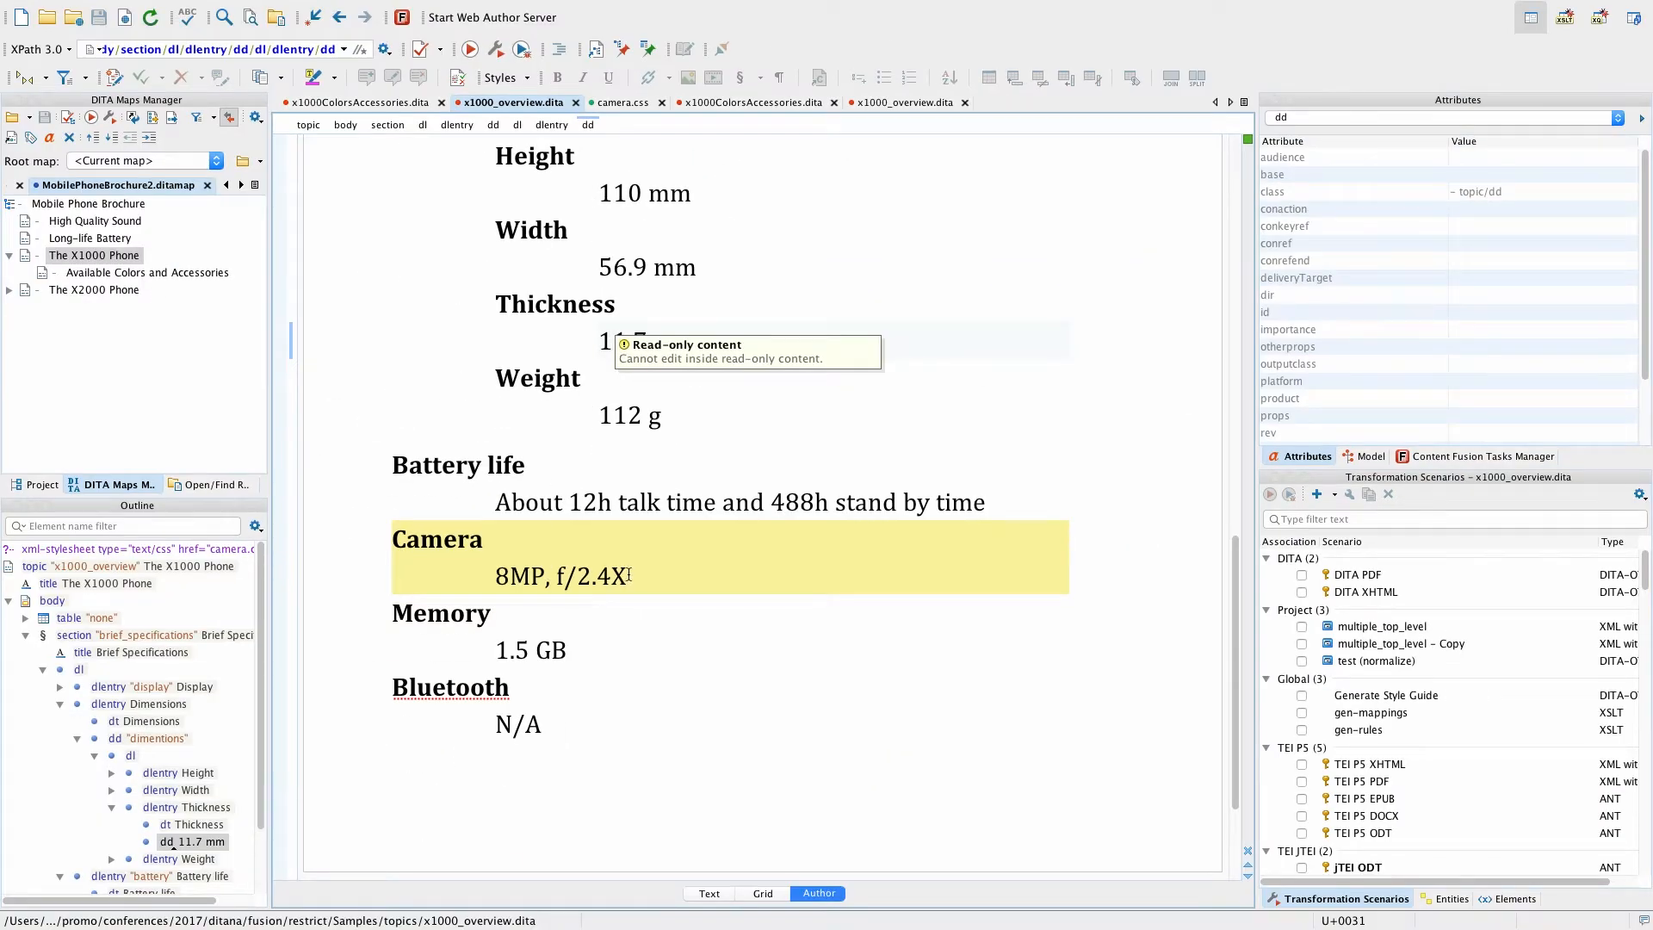
{"action": "left_click", "coordinate": [629, 575]}
{"action": "type", "text": "jkdshfkhdshkf"}
{"action": "key", "text": "BackSpace"}
{"action": "key", "text": "BackSpace"}
{"action": "key", "text": "BackSpace"}
{"action": "key", "text": "BackSpace"}
{"action": "key", "text": "BackSpace"}
{"action": "key", "text": "BackSpace"}
{"action": "key", "text": "BackSpace"}
{"action": "key", "text": "BackSpace"}
{"action": "key", "text": "BackSpace"}
{"action": "key", "text": "BackSpace"}
{"action": "key", "text": "BackSpace"}
{"action": "key", "text": "BackSpace"}
{"action": "key", "text": "BackSpace"}
{"action": "key", "text": "ctrl+s"}
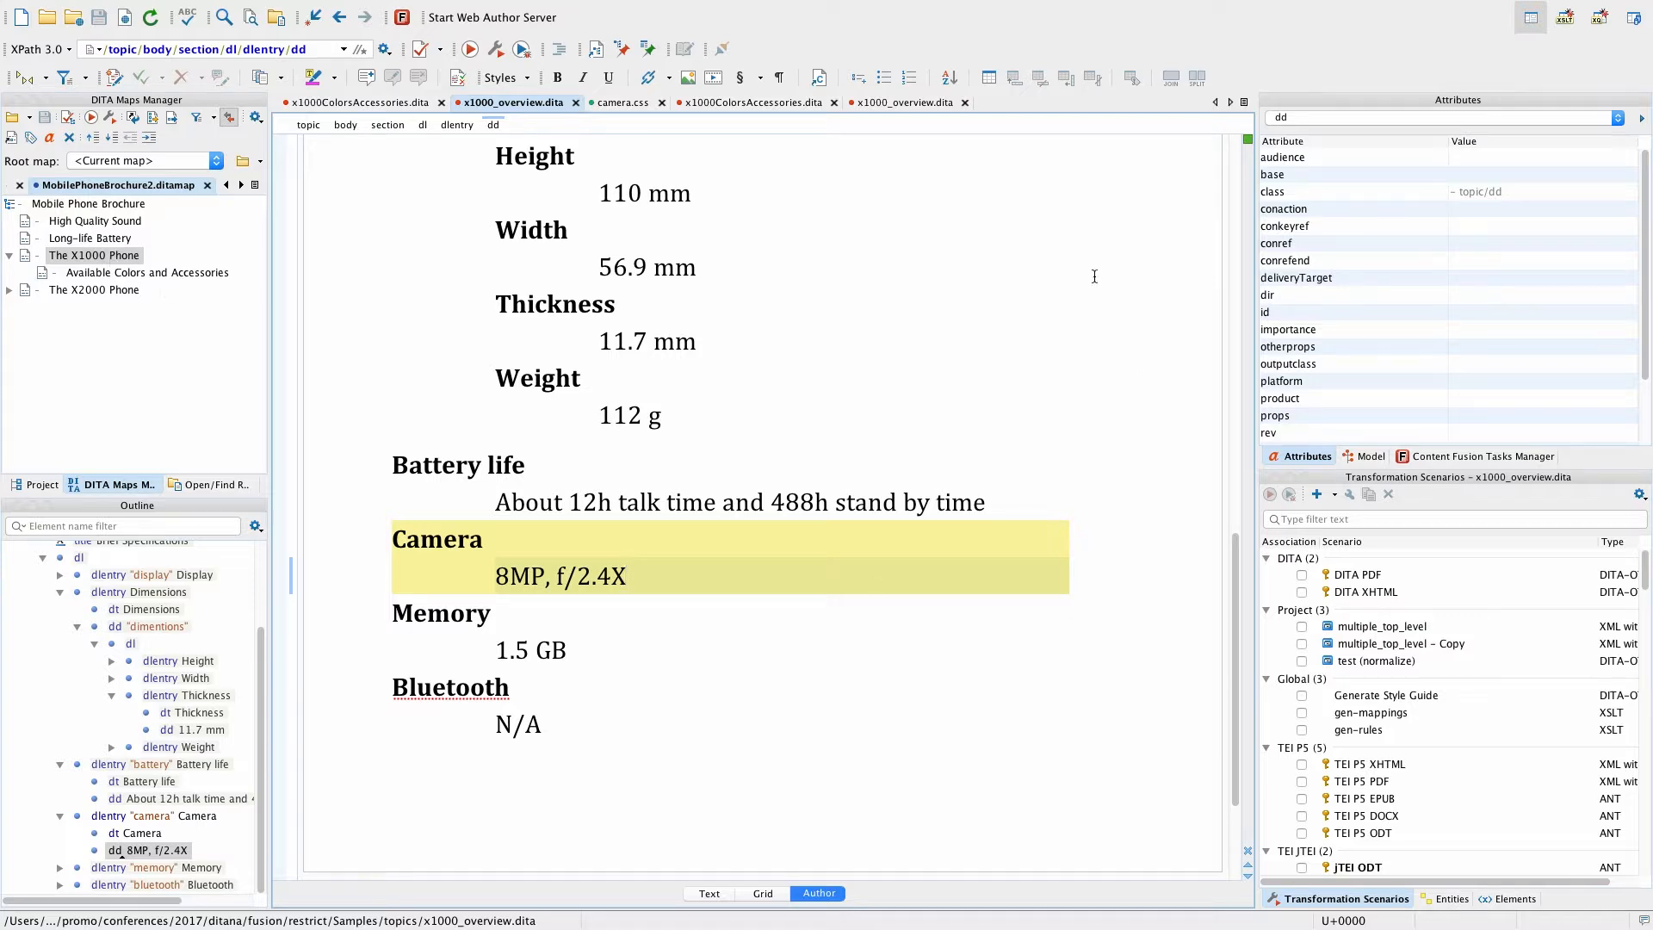
Step: Start a new Content Fusion task with the restricted x1000_overview.dita from the map, leaving out its nested resources
{"action": "left_click", "coordinate": [415, 18]}
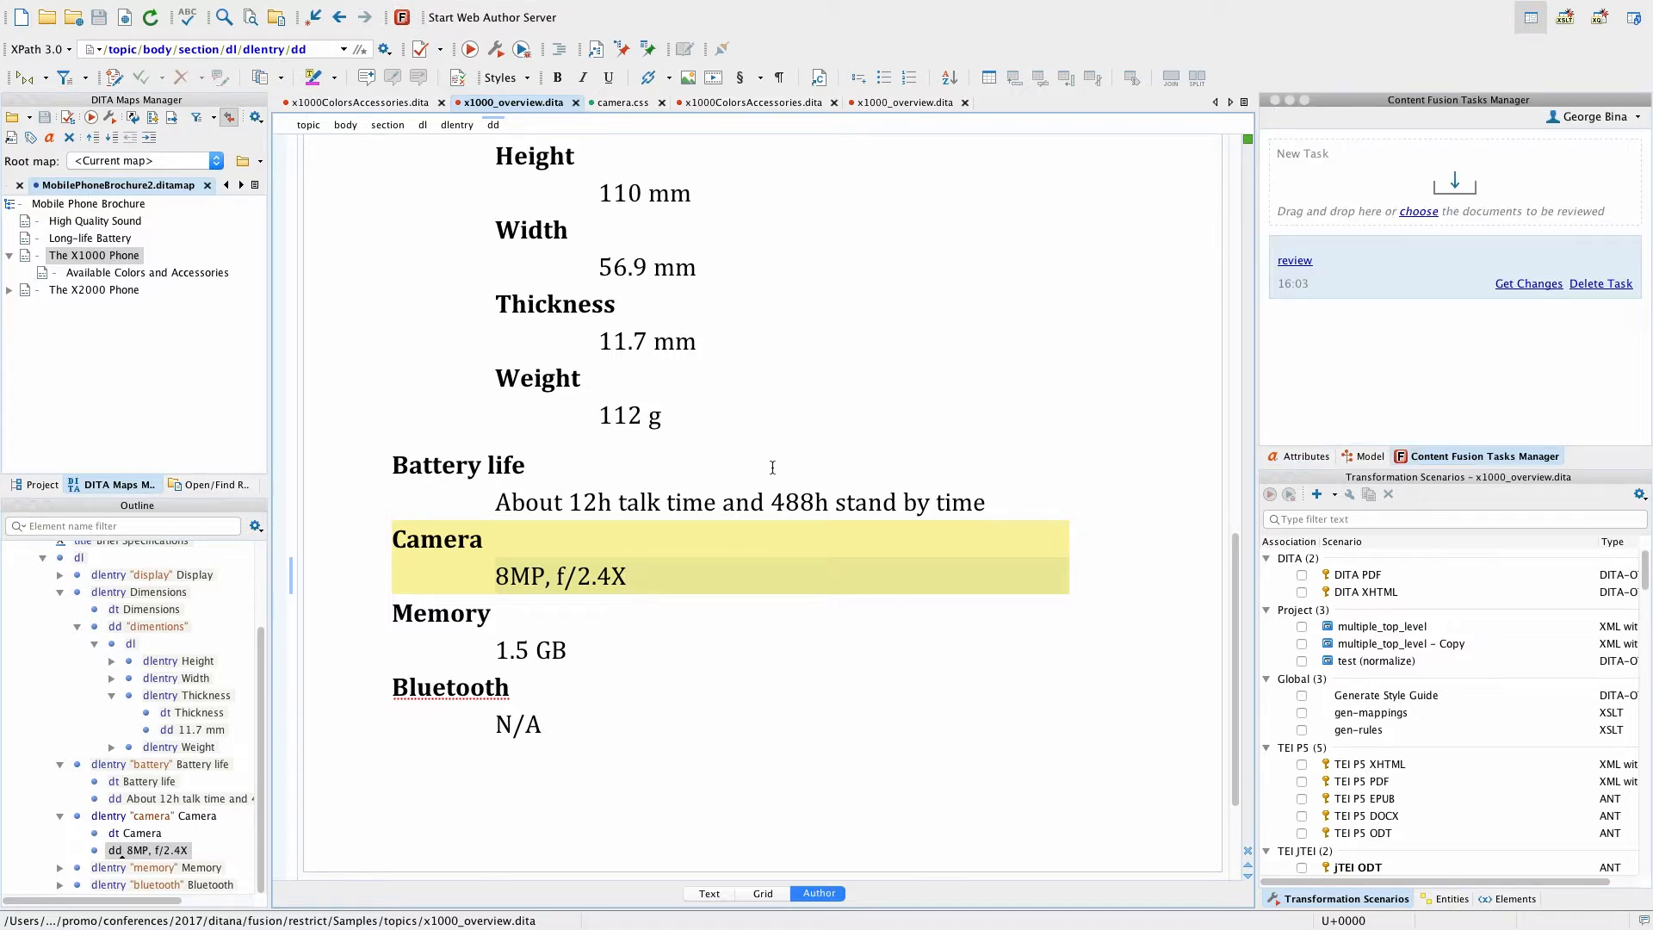
{"action": "left_click_drag", "start_coordinate": [116, 257], "coordinate": [1425, 197]}
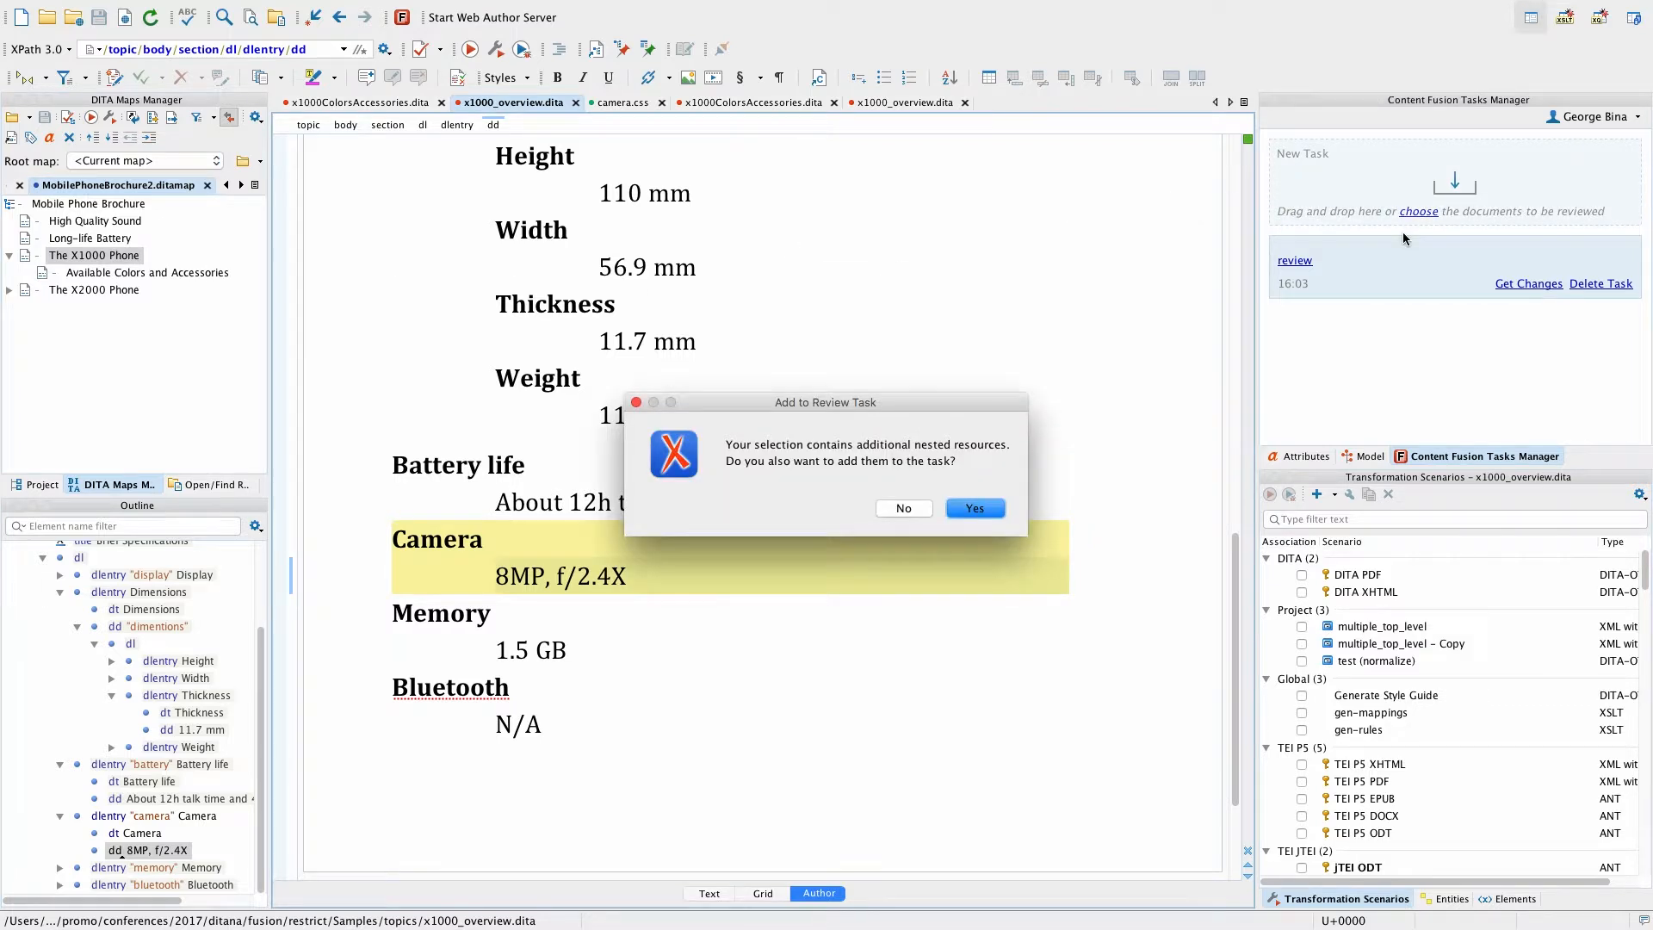
{"action": "left_click", "coordinate": [925, 509]}
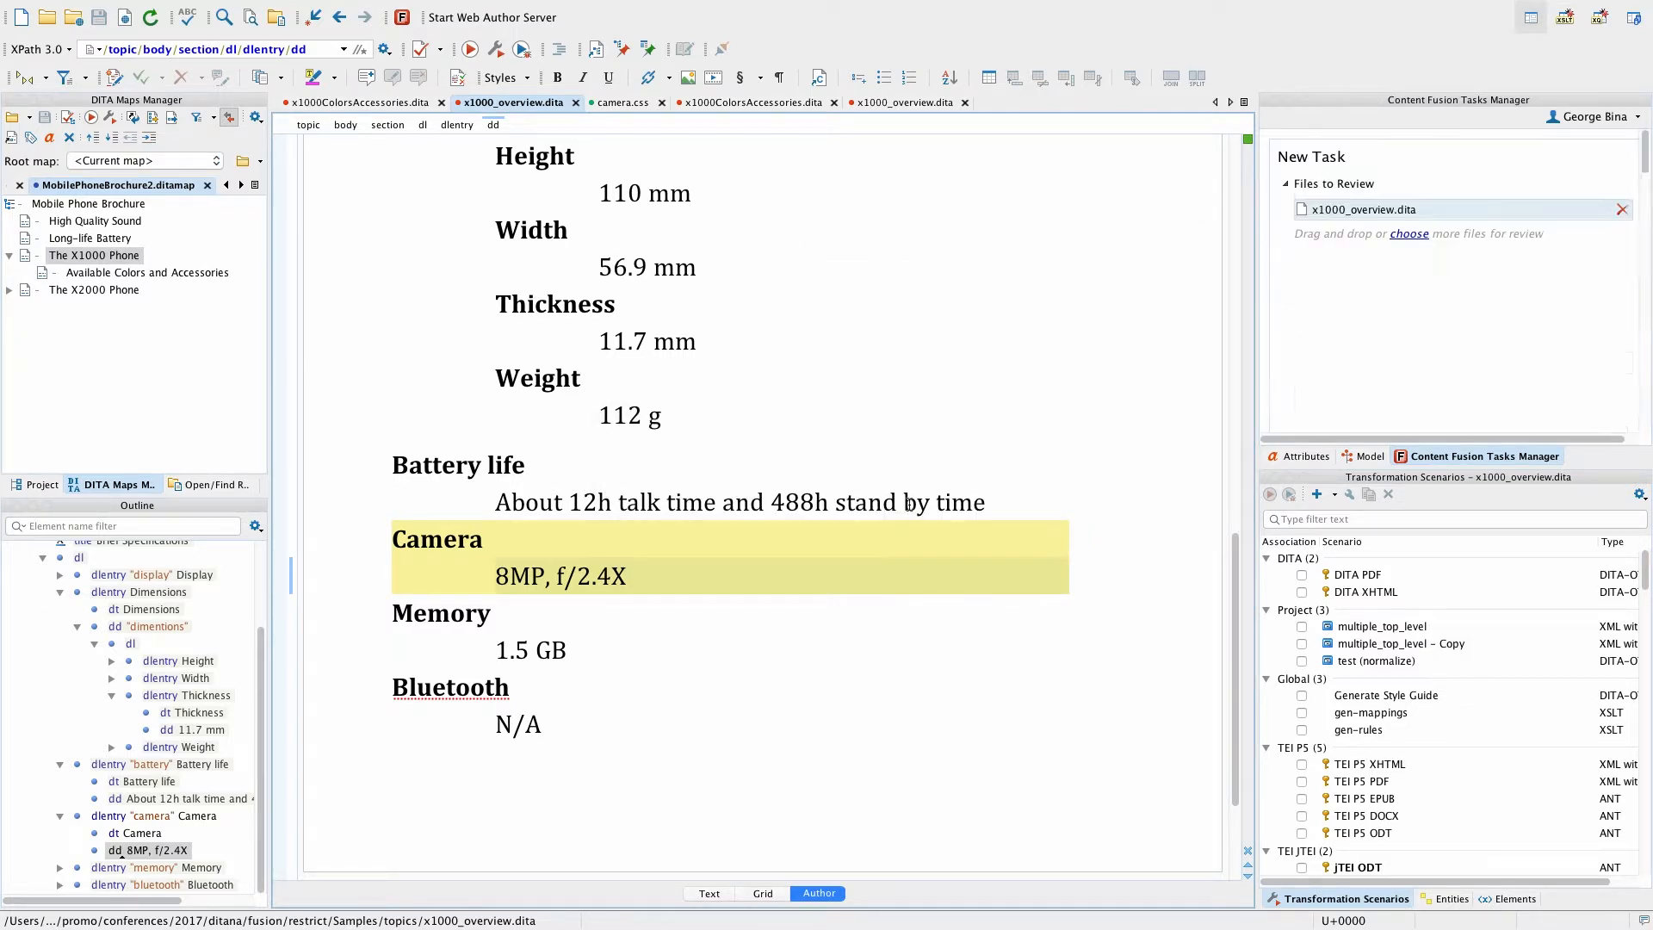
Step: Add camera.css from restrict/Samples/topics to the review files, set the task summary to "restriction", and upload the task
{"action": "left_click", "coordinate": [48, 485]}
{"action": "double_click", "coordinate": [101, 358]}
{"action": "left_click_drag", "start_coordinate": [133, 410], "coordinate": [1388, 210]}
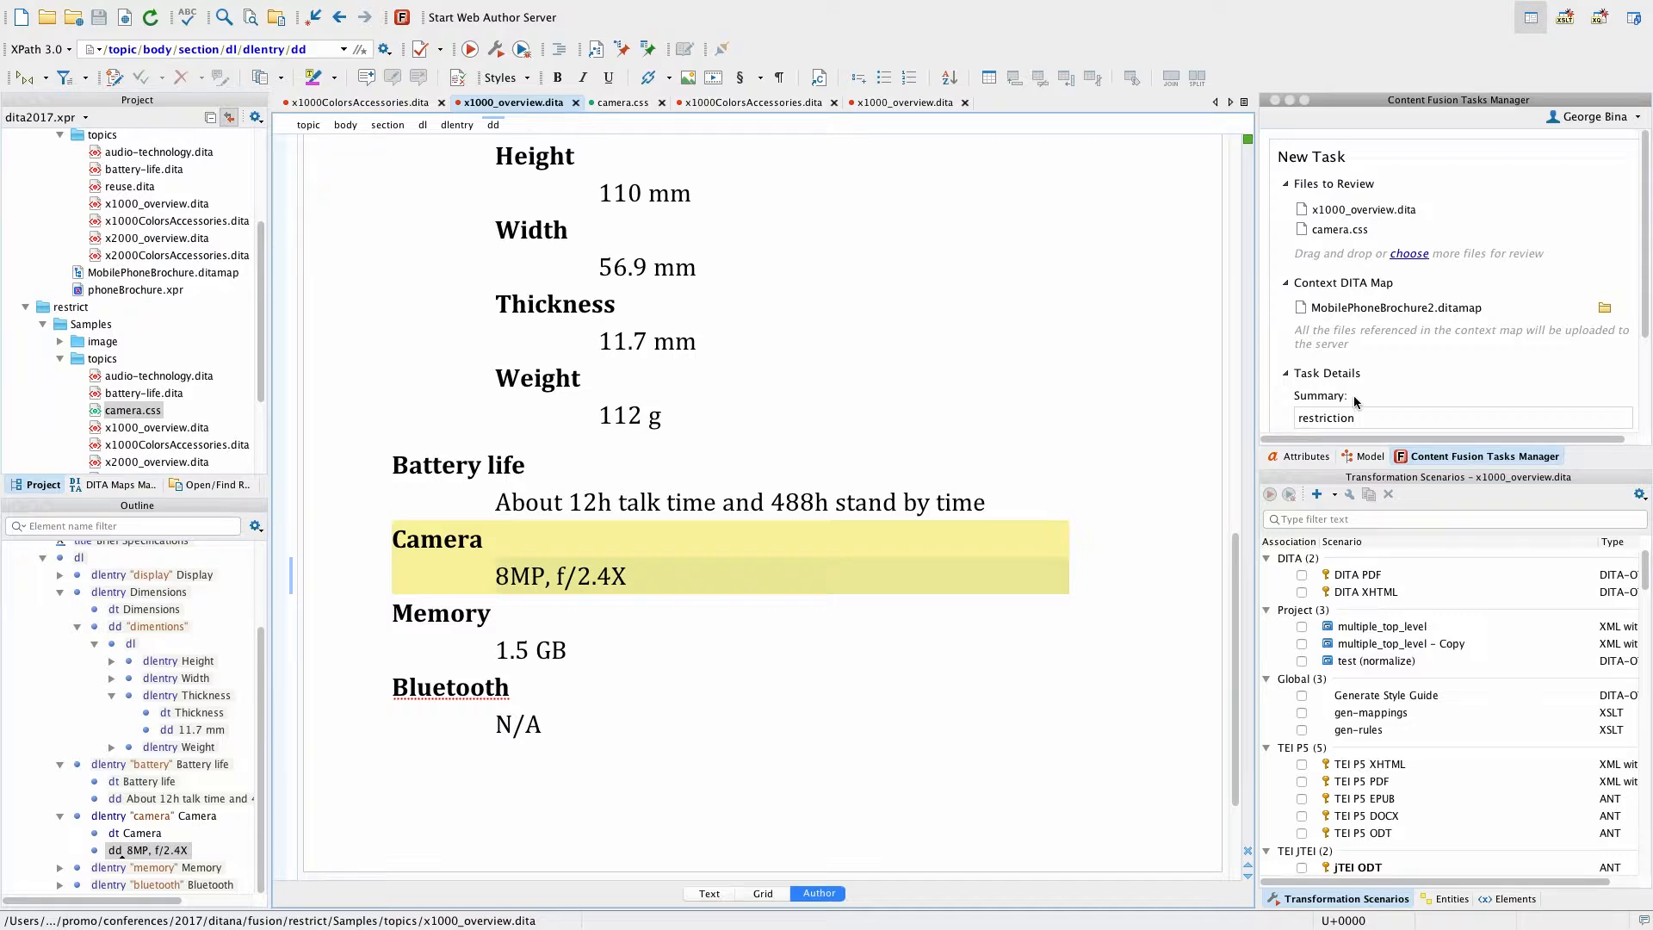
{"action": "scroll", "coordinate": [1353, 396], "scroll_direction": "down", "scroll_amount": 2}
{"action": "left_click", "coordinate": [1502, 321]}
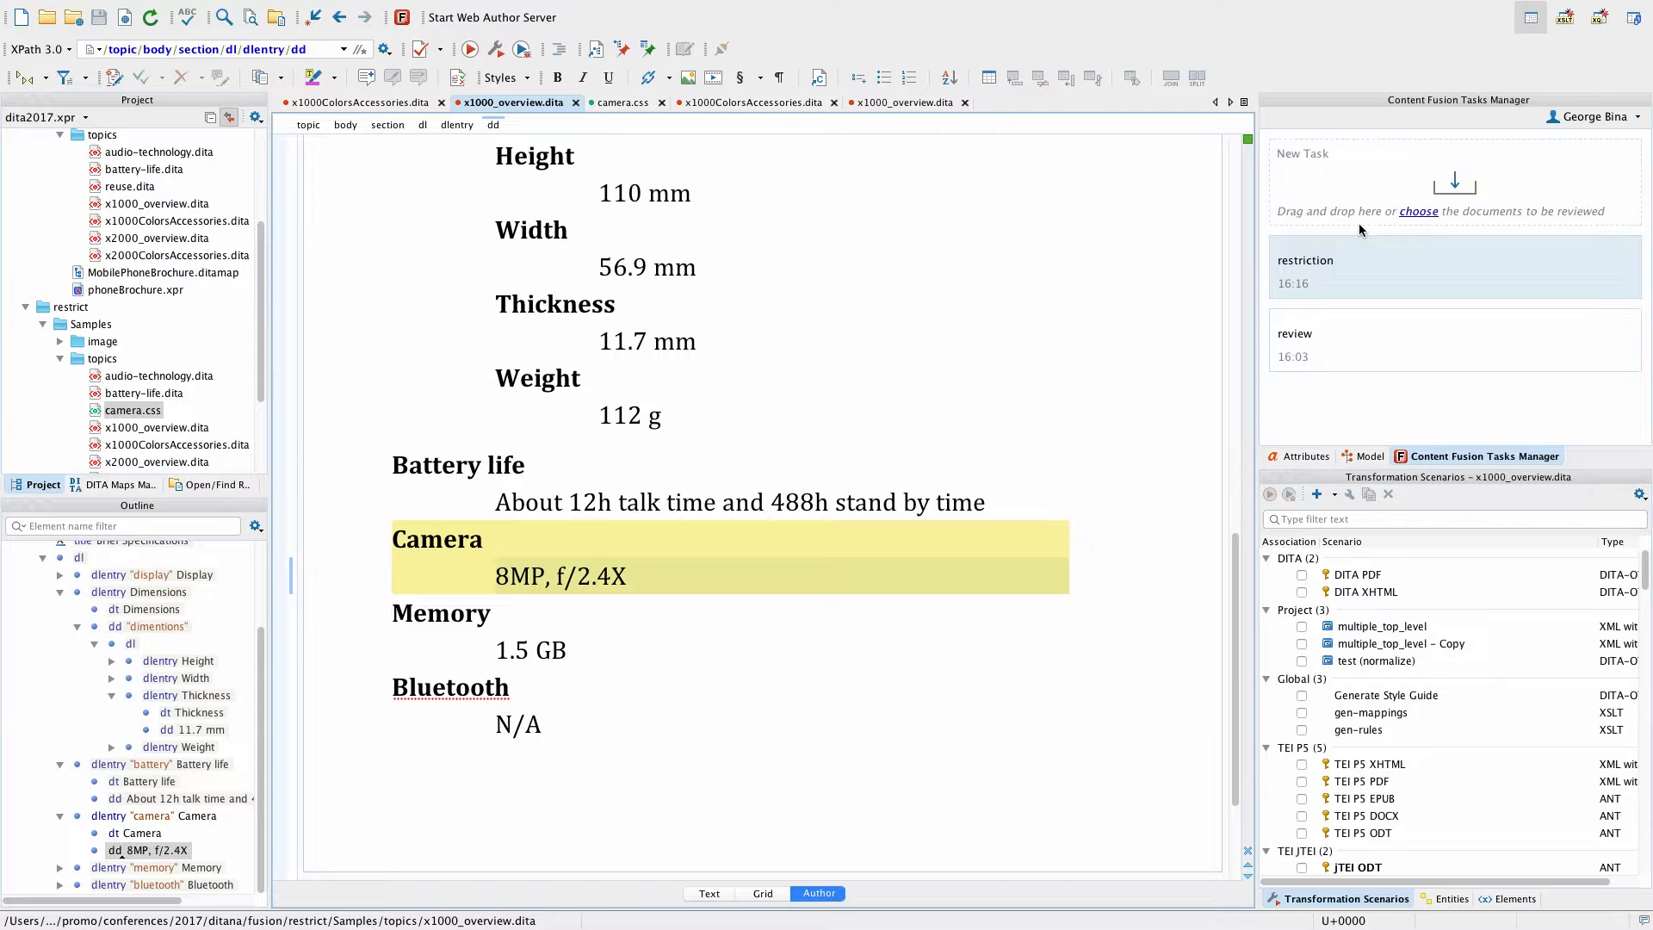
Step: Open the restriction task in the browser and load The X1000 Phone topic for review
{"action": "left_click", "coordinate": [1306, 260]}
{"action": "left_click", "coordinate": [561, 365]}
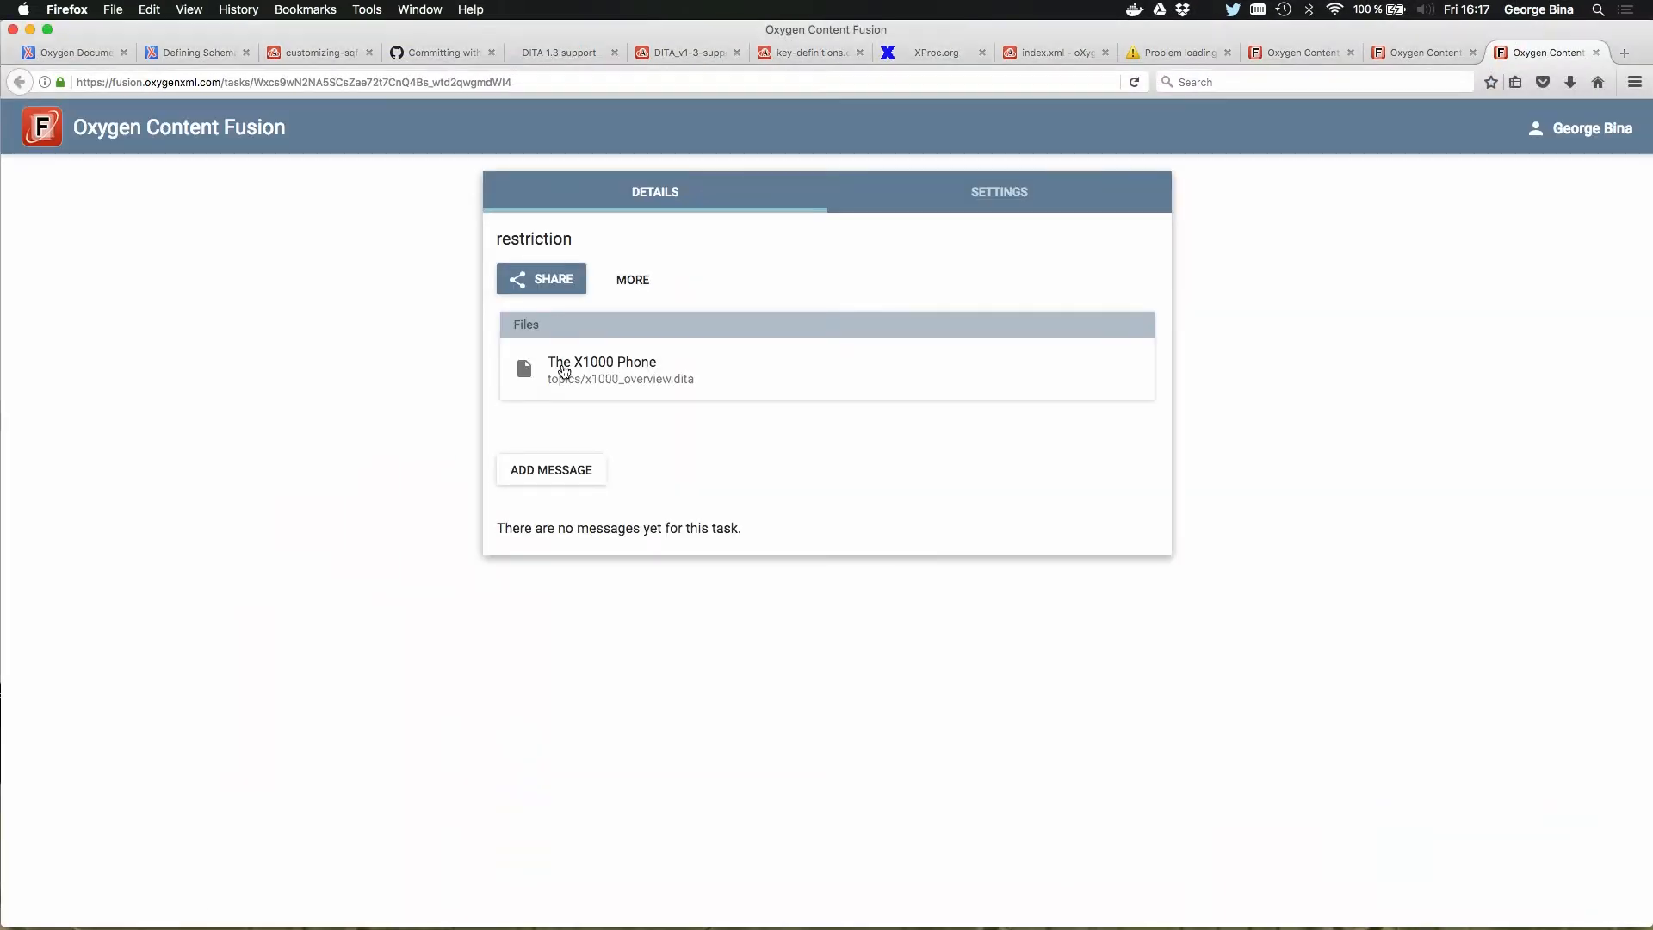
{"action": "left_click", "coordinate": [666, 387]}
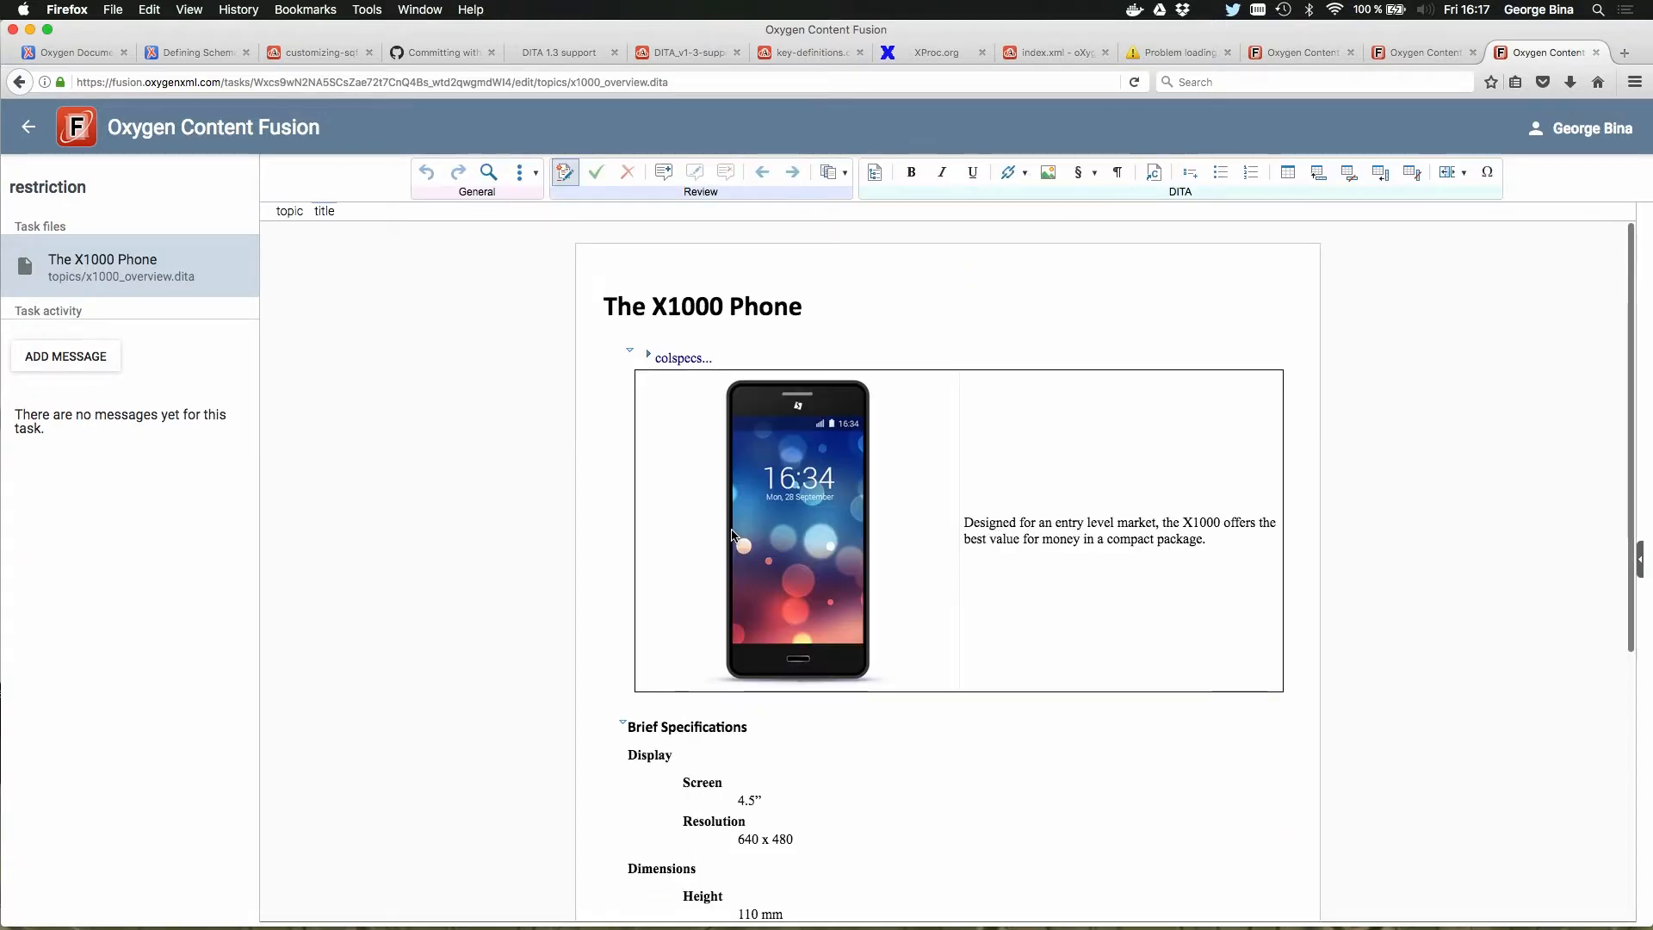
Step: Try to delete a character from the Screen value under Display in the online topic
{"action": "scroll", "coordinate": [730, 645], "scroll_direction": "down", "scroll_amount": 4}
{"action": "left_click", "coordinate": [748, 648]}
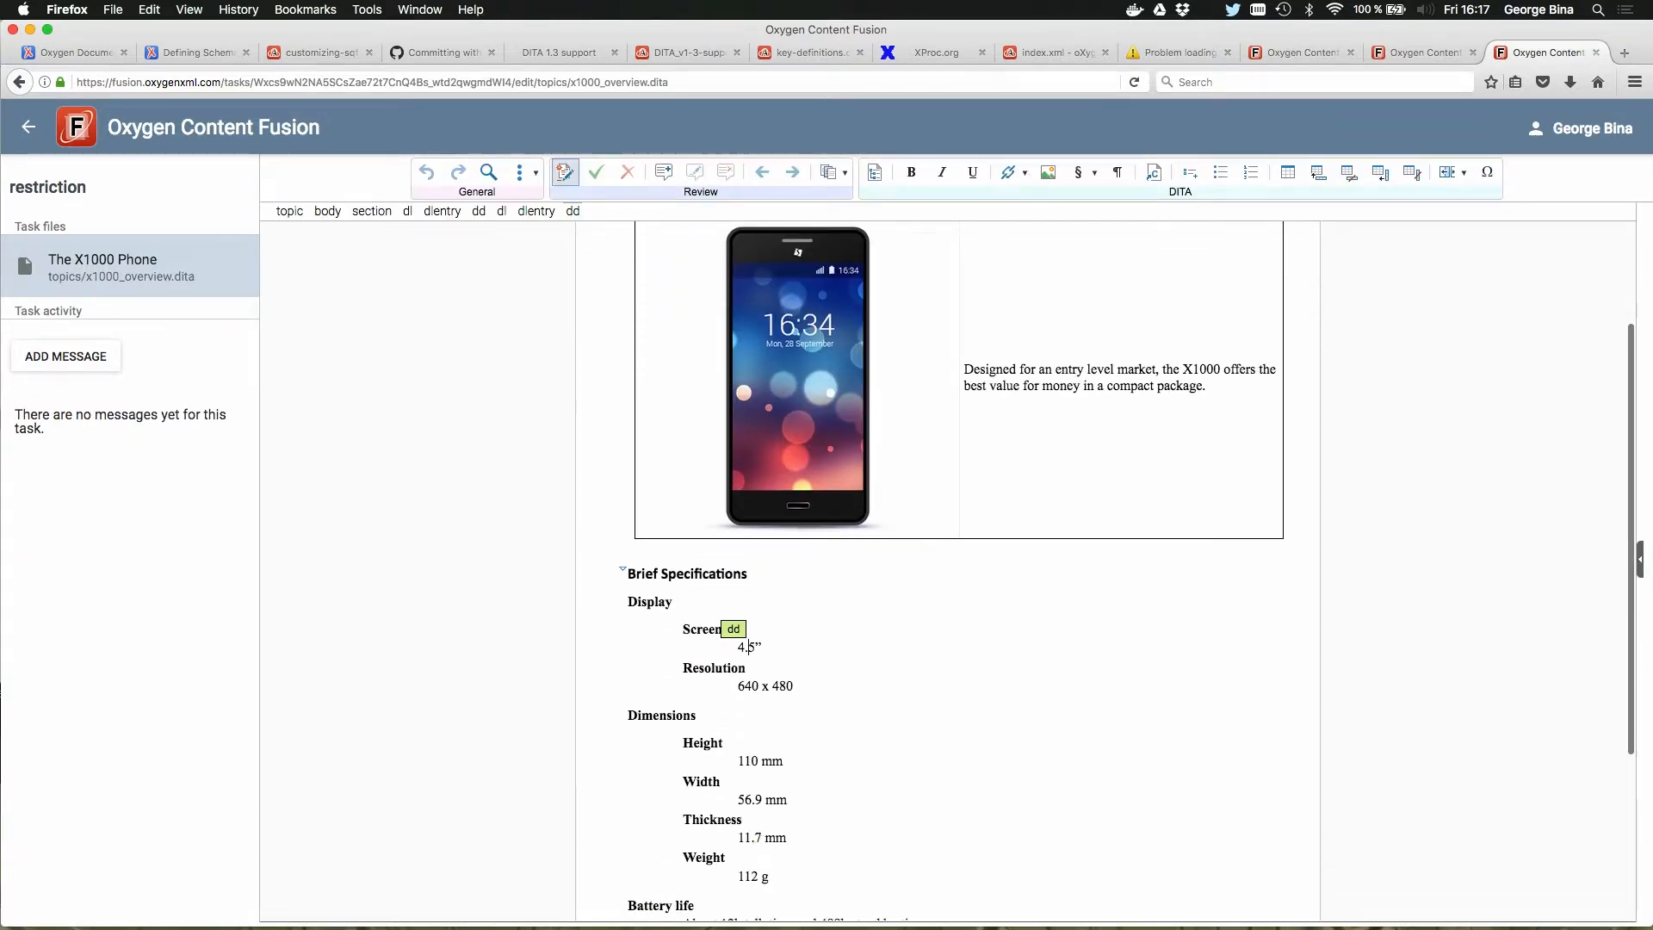
{"action": "key", "text": "BackSpace"}
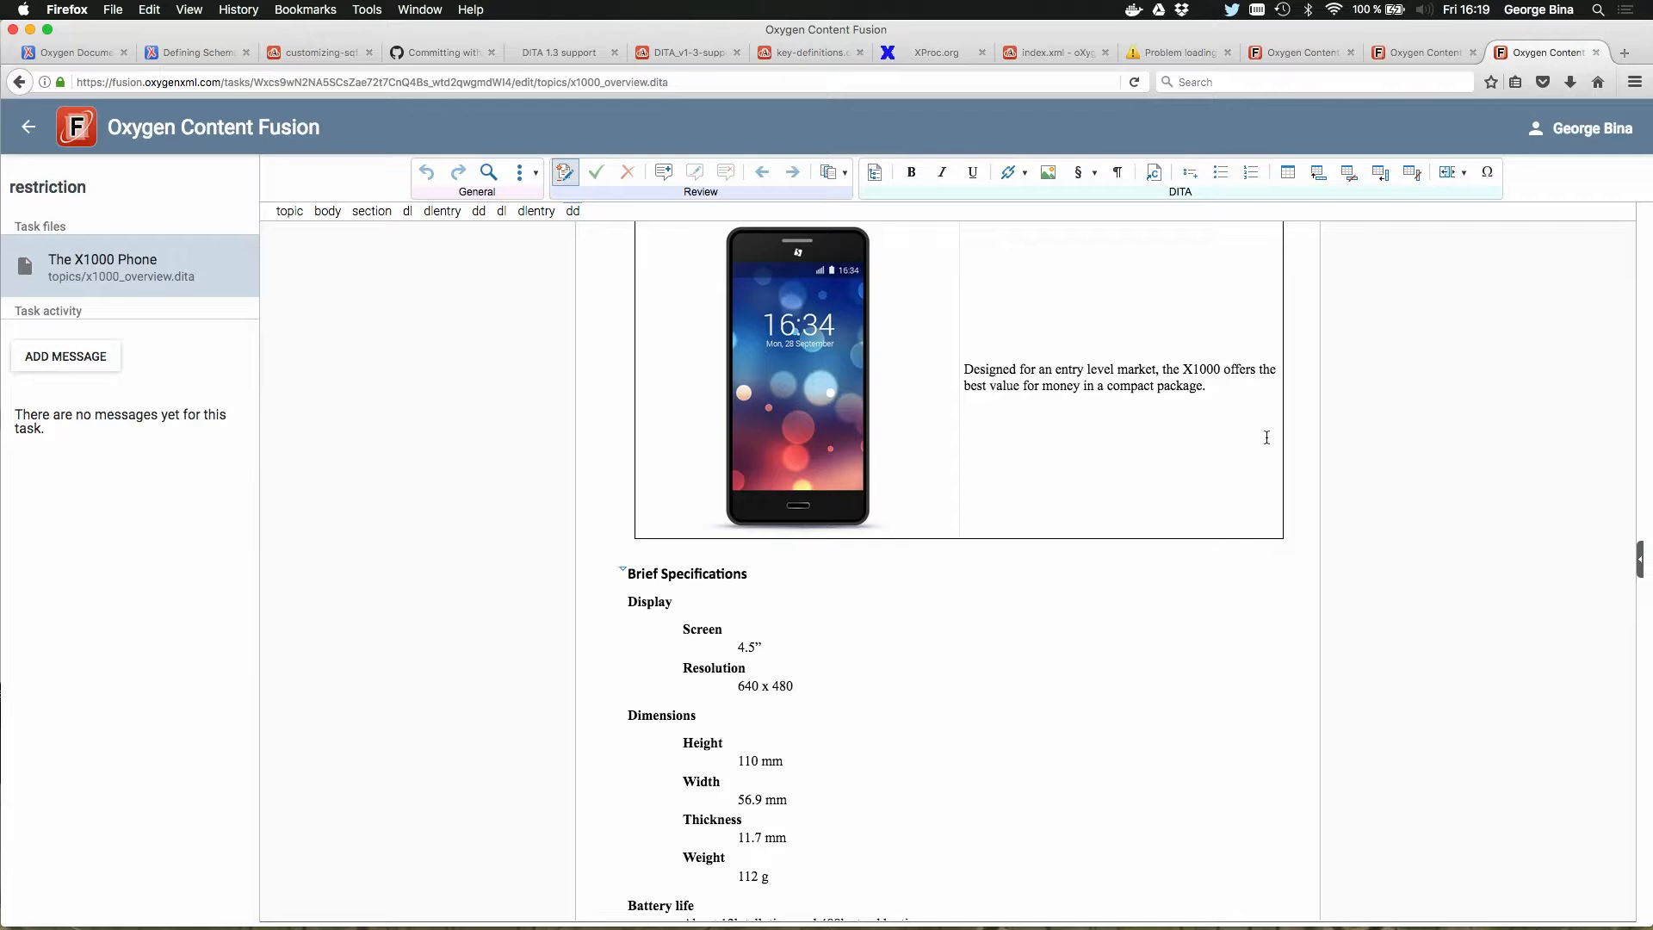
Step: Switch to Oxygen XML Editor and place the cursor at the Thickness term in the restricted x1000_overview.dita
{"action": "key", "text": "super+Tab"}
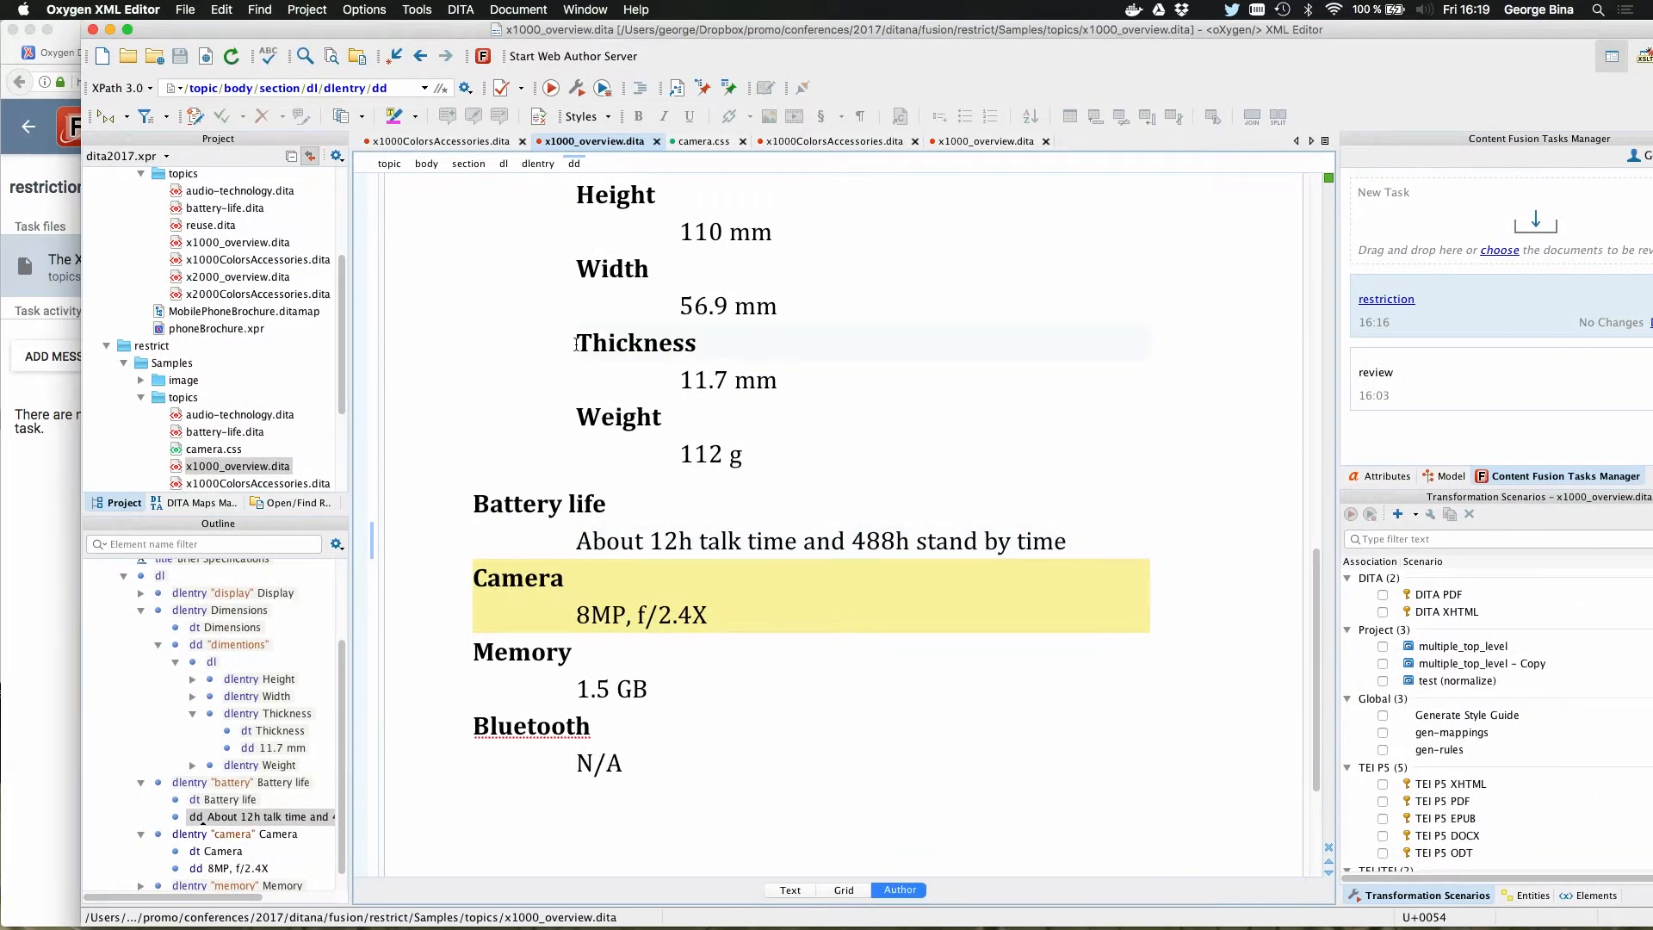
{"action": "left_click", "coordinate": [576, 344]}
{"action": "left_click", "coordinate": [810, 353]}
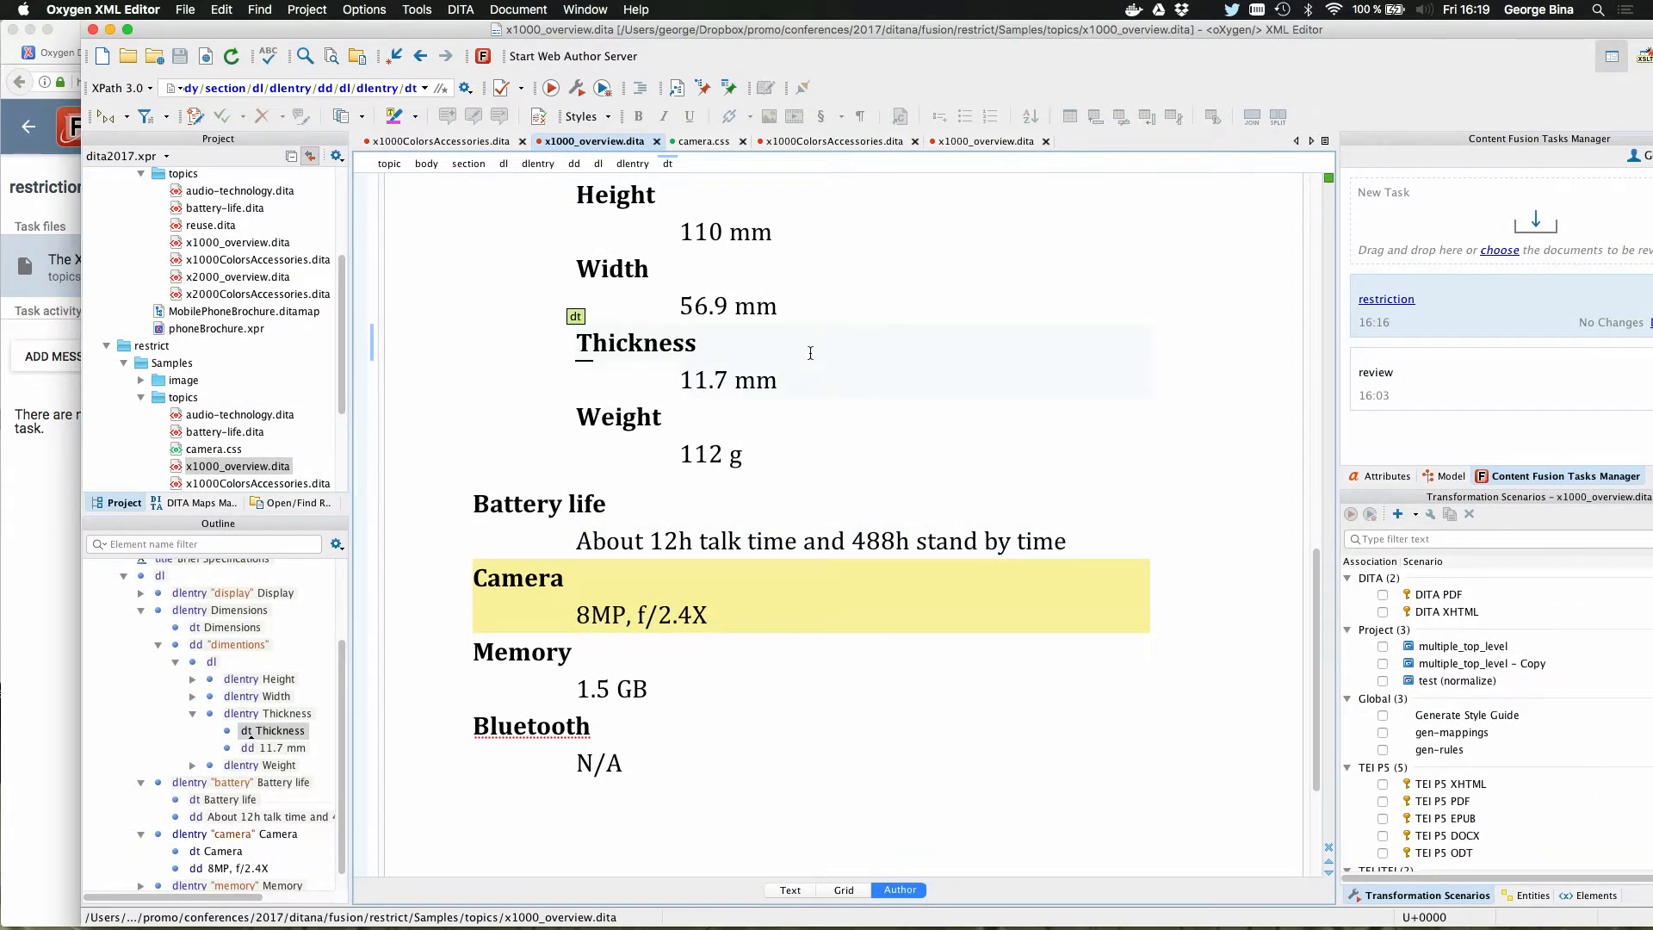
{"action": "scroll", "coordinate": [810, 353], "scroll_direction": "down", "scroll_amount": 1}
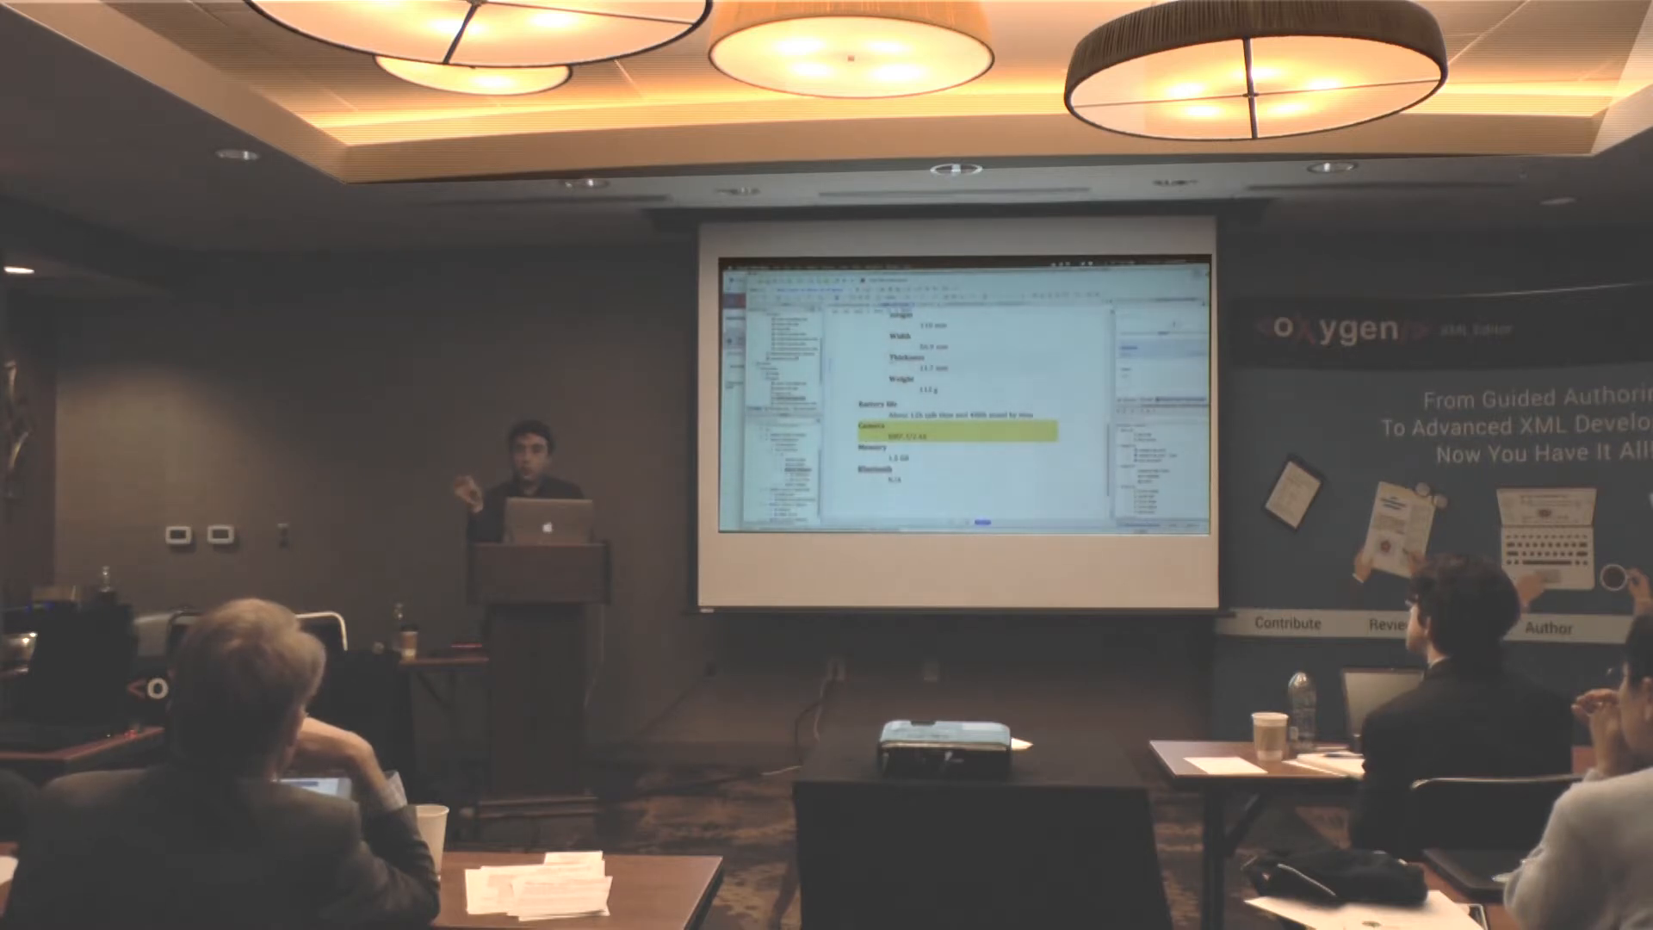
Step: Return to Oxygen XML Editor after glancing at the online review, and close all open documents
{"action": "key", "text": "super+Tab"}
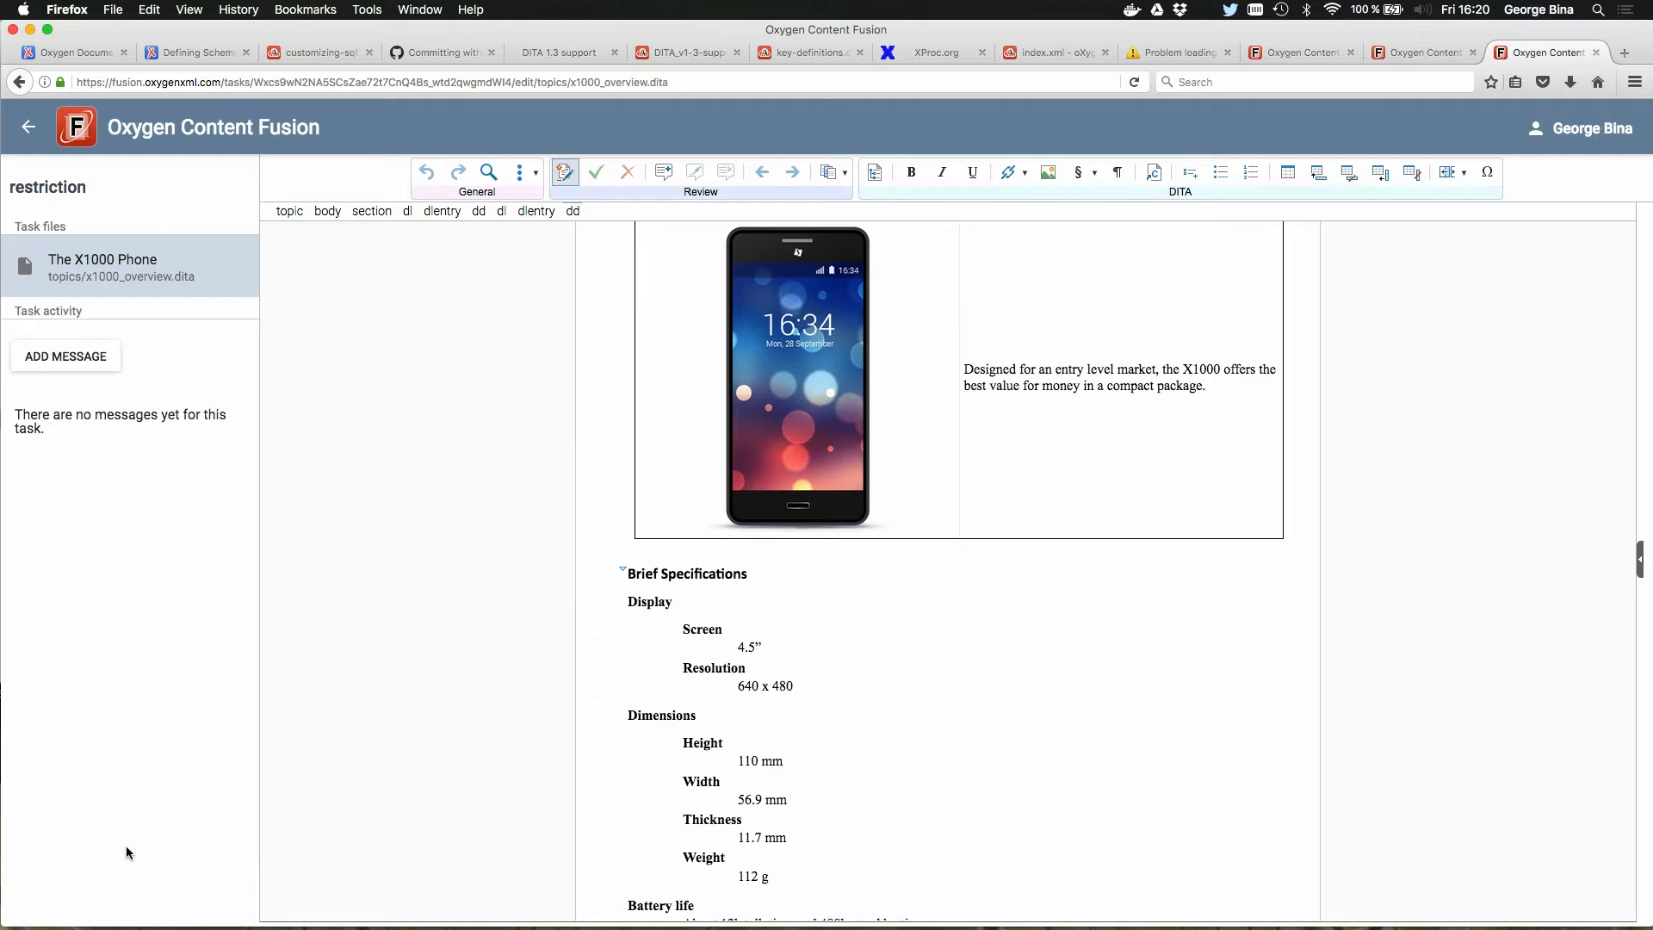
{"action": "key", "text": "super+Tab"}
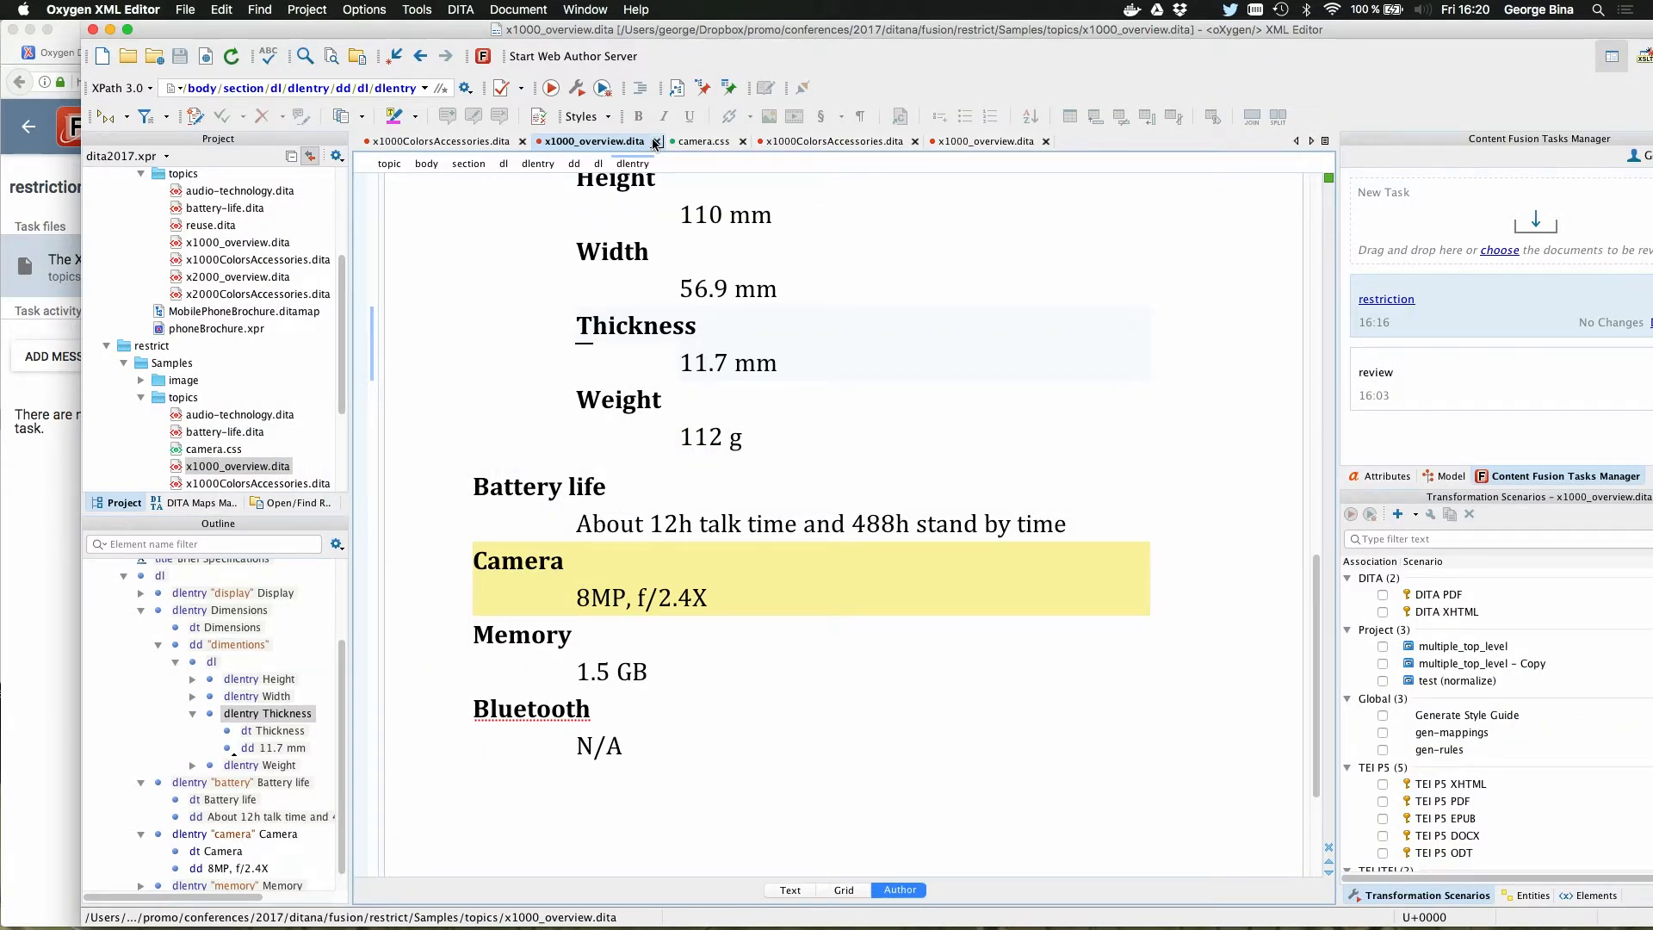
{"action": "left_click", "coordinate": [656, 142]}
{"action": "key", "text": "super+w"}
{"action": "key", "text": "super+w"}
{"action": "key", "text": "super+w"}
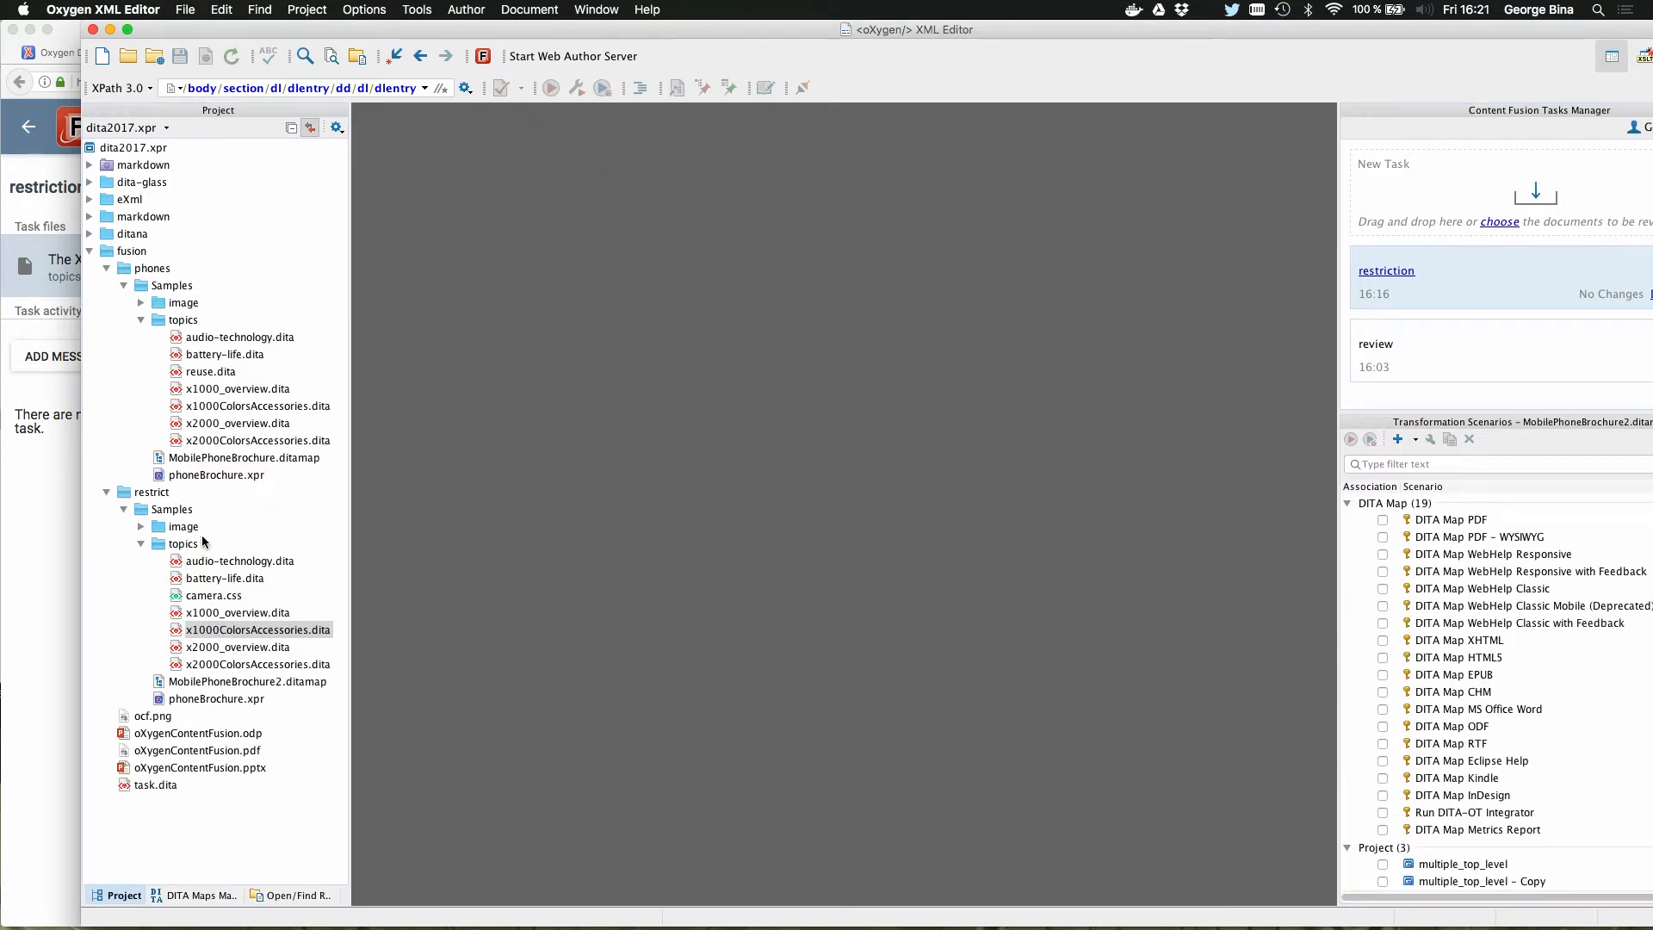
Step: Open task.dita from the fusion folder and examine the title's oxy-placeholder instruction and its content text in the XML source
{"action": "double_click", "coordinate": [159, 784]}
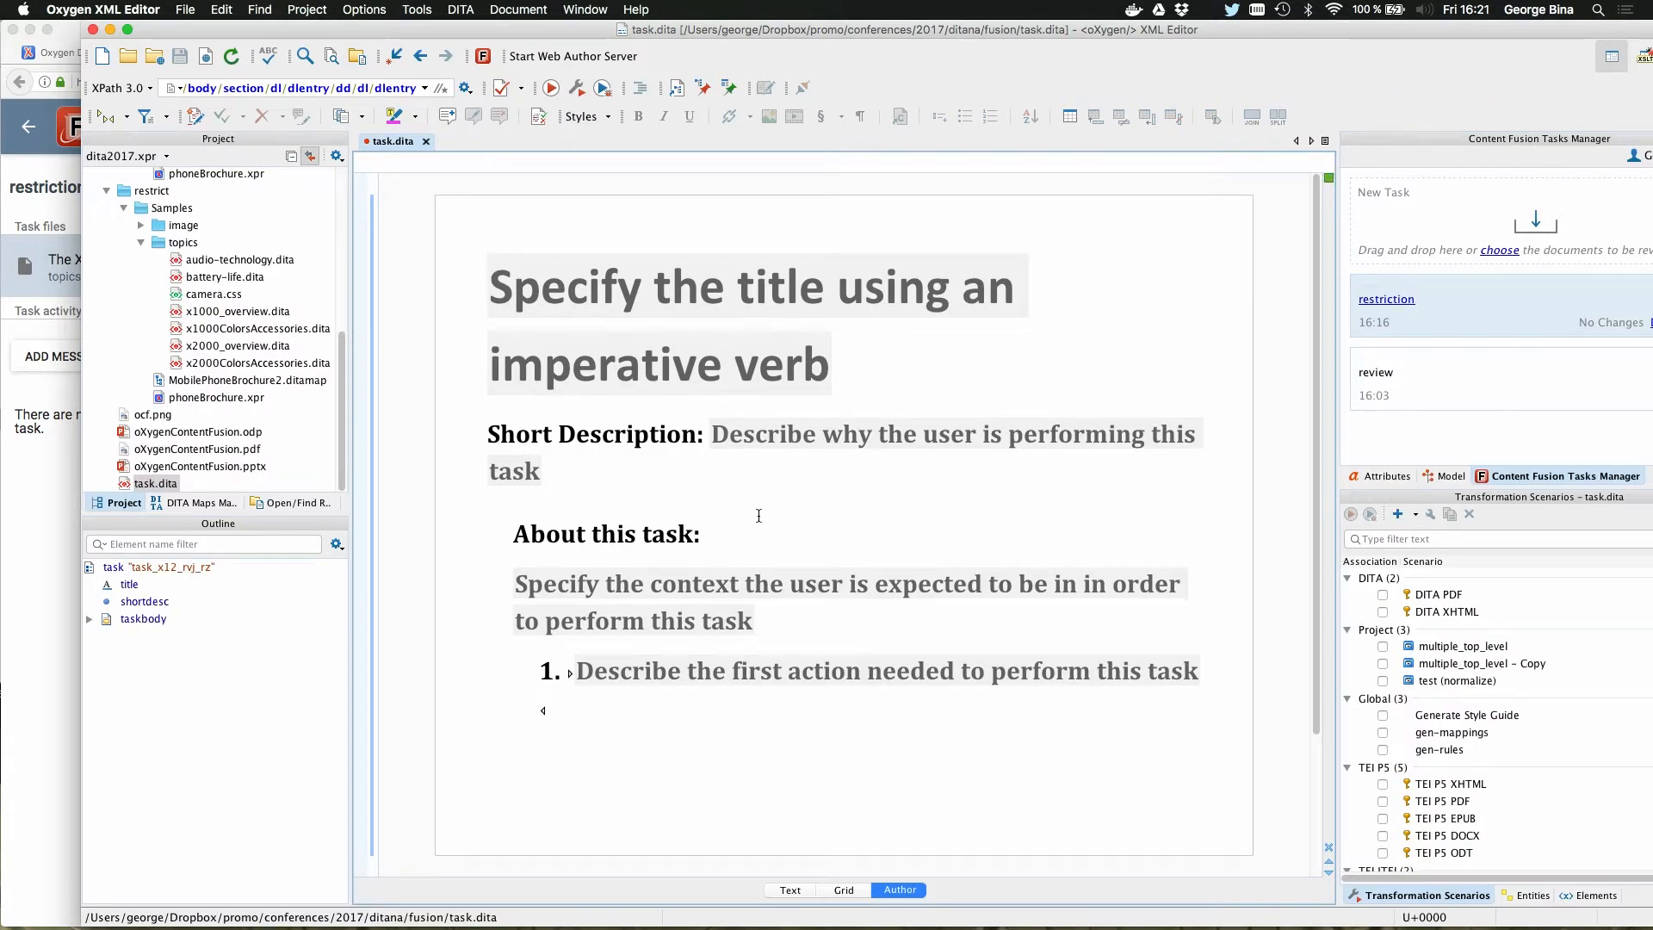
{"action": "left_click", "coordinate": [789, 890]}
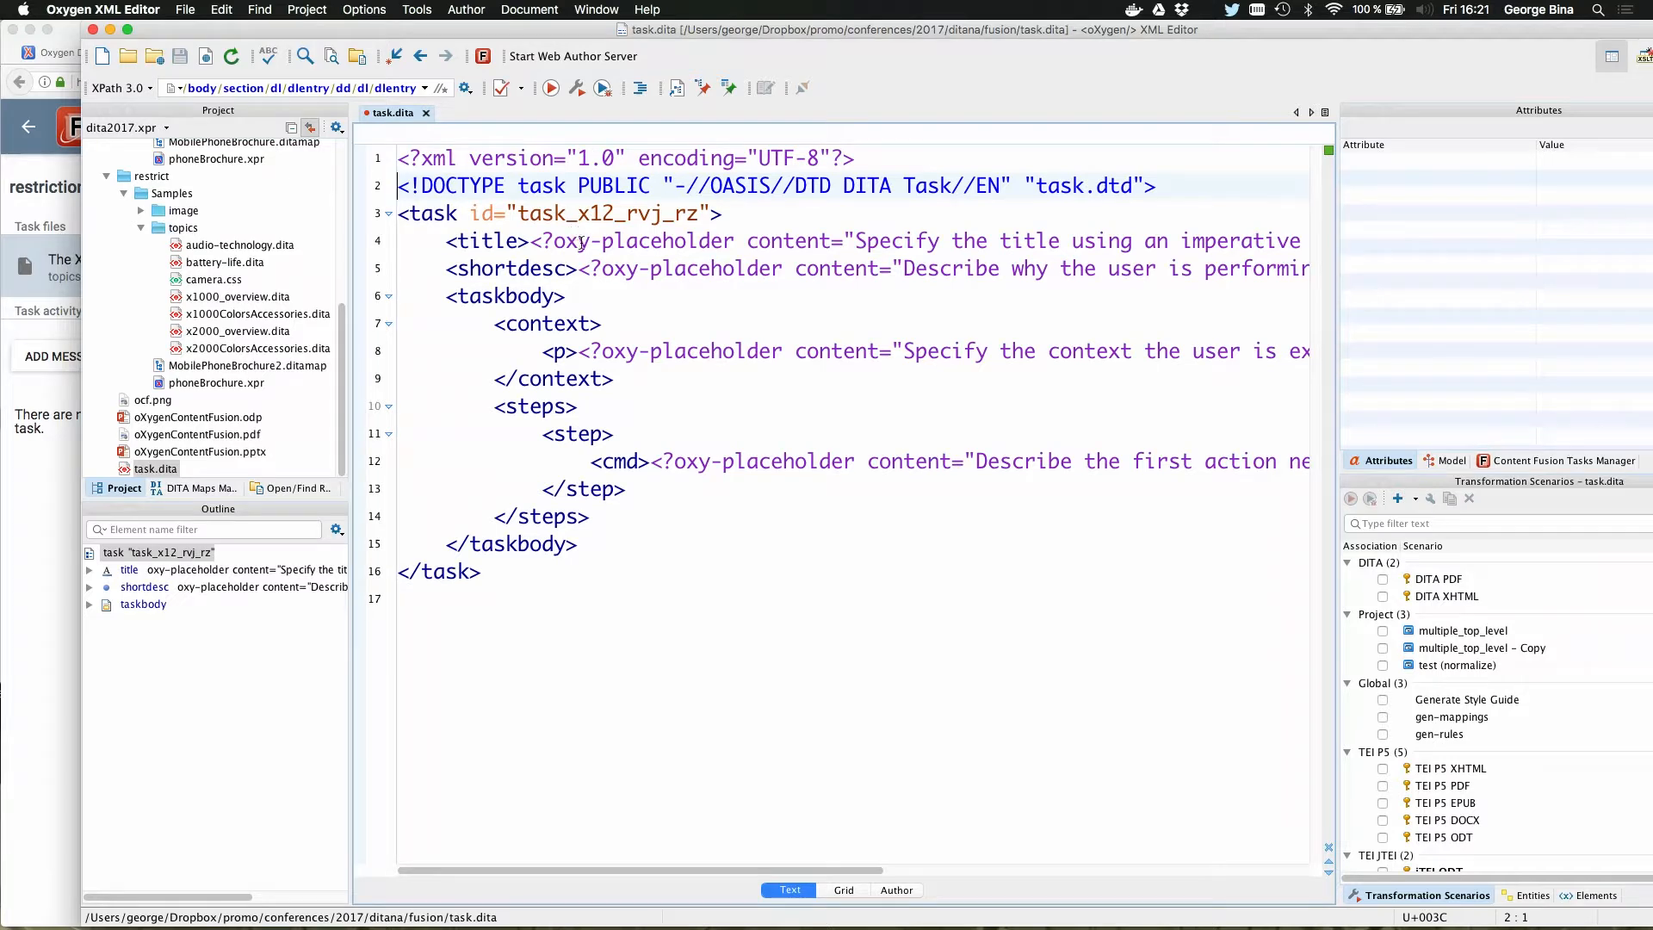
{"action": "left_click_drag", "start_coordinate": [550, 242], "coordinate": [731, 249]}
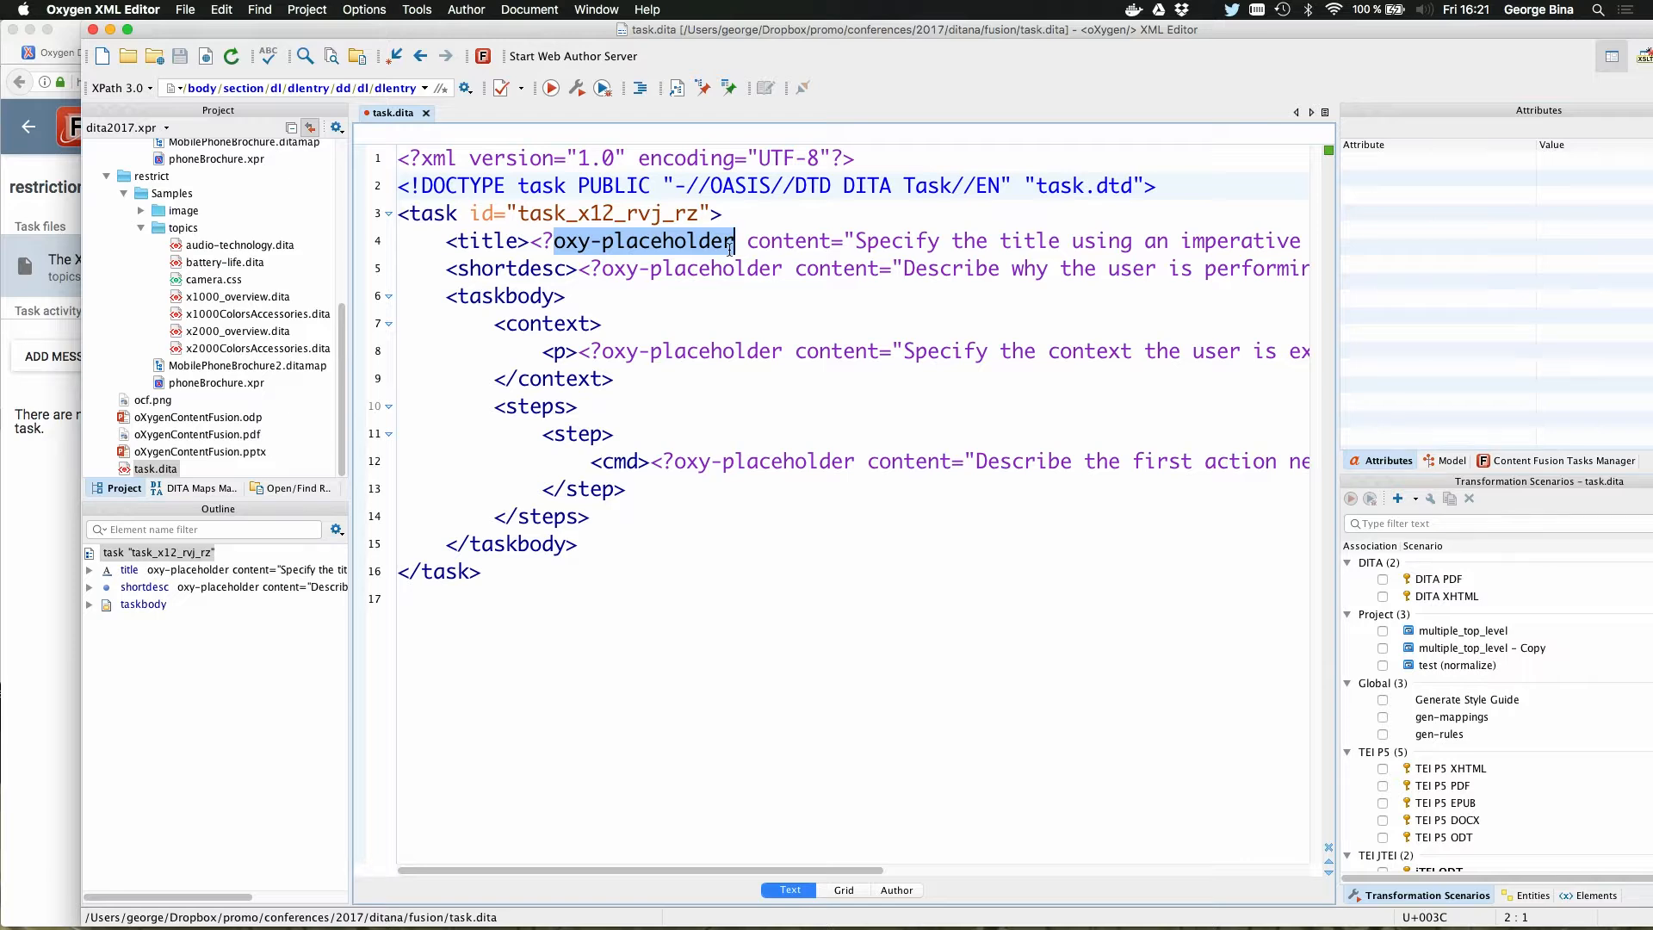
{"action": "left_click_drag", "start_coordinate": [854, 242], "coordinate": [1134, 241]}
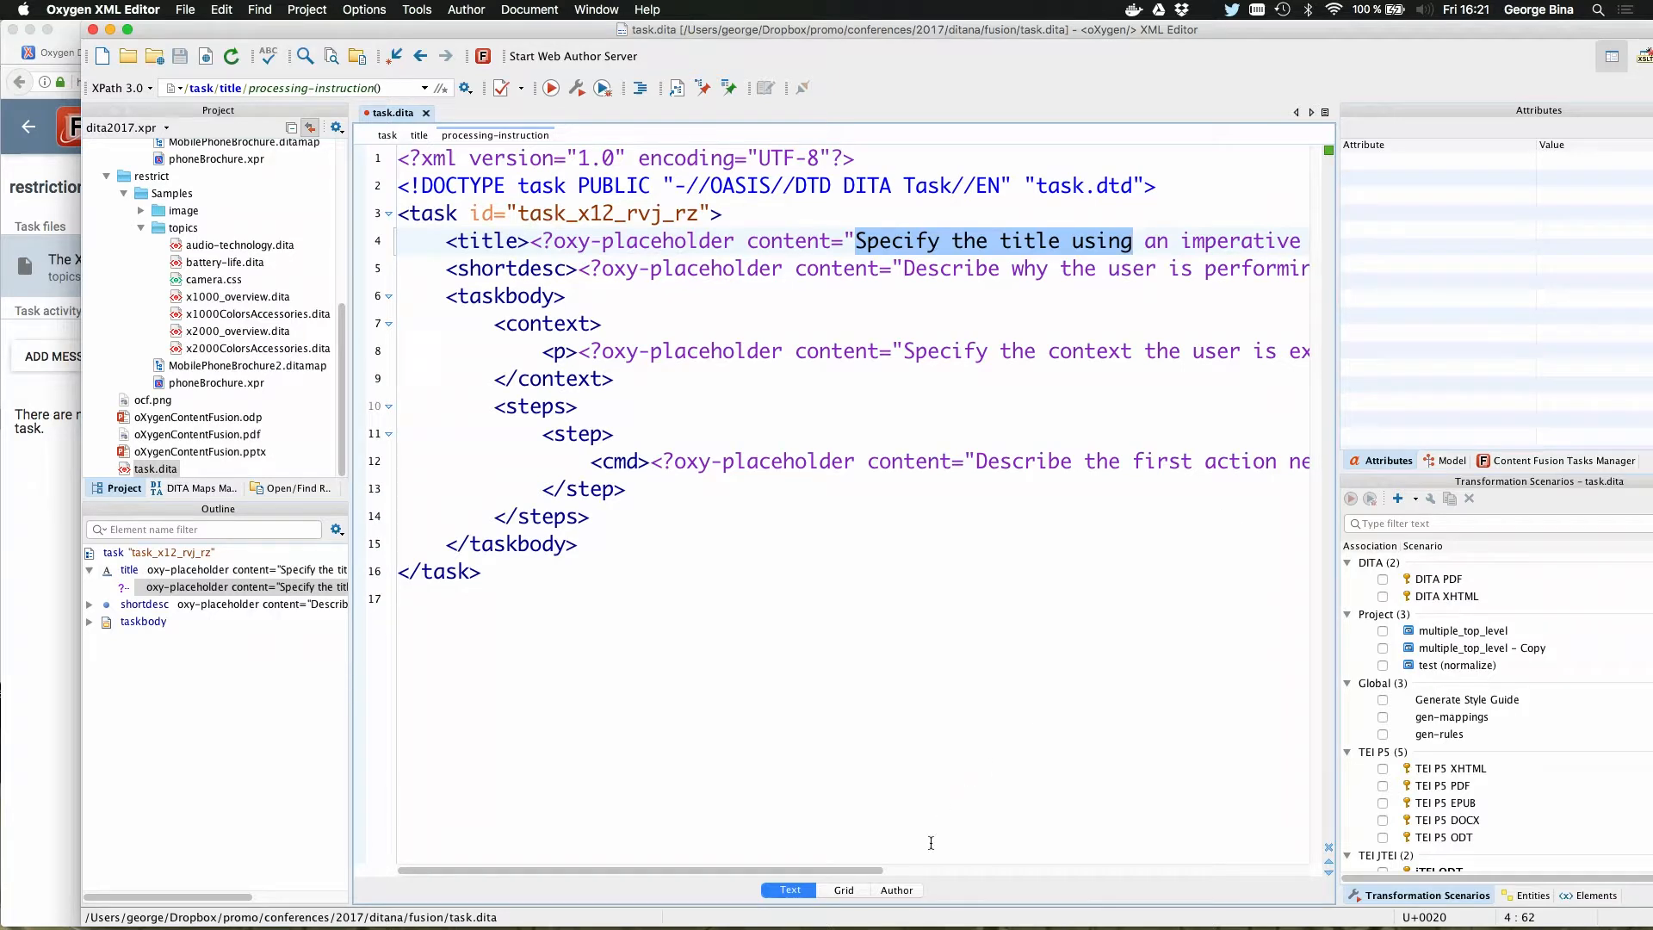
Step: Enter "Sample" as the task title in Author mode and check the title element in the XML source
{"action": "left_click", "coordinate": [896, 890]}
{"action": "type", "text": "hg"}
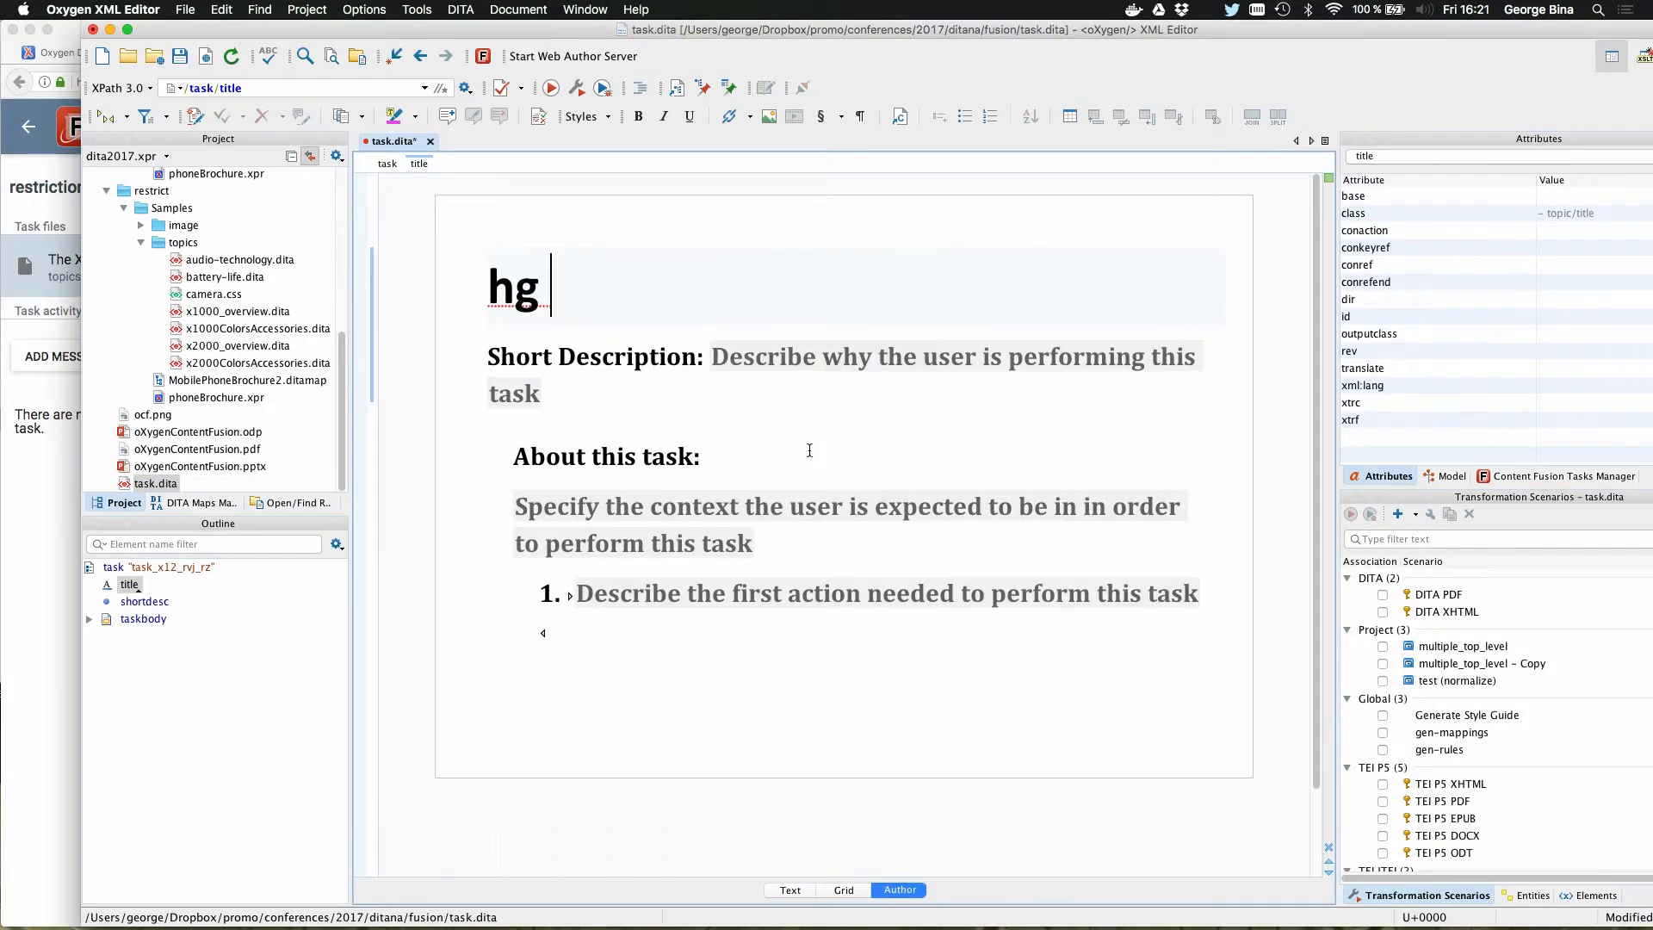
{"action": "key", "text": "BackSpace"}
{"action": "key", "text": "BackSpace"}
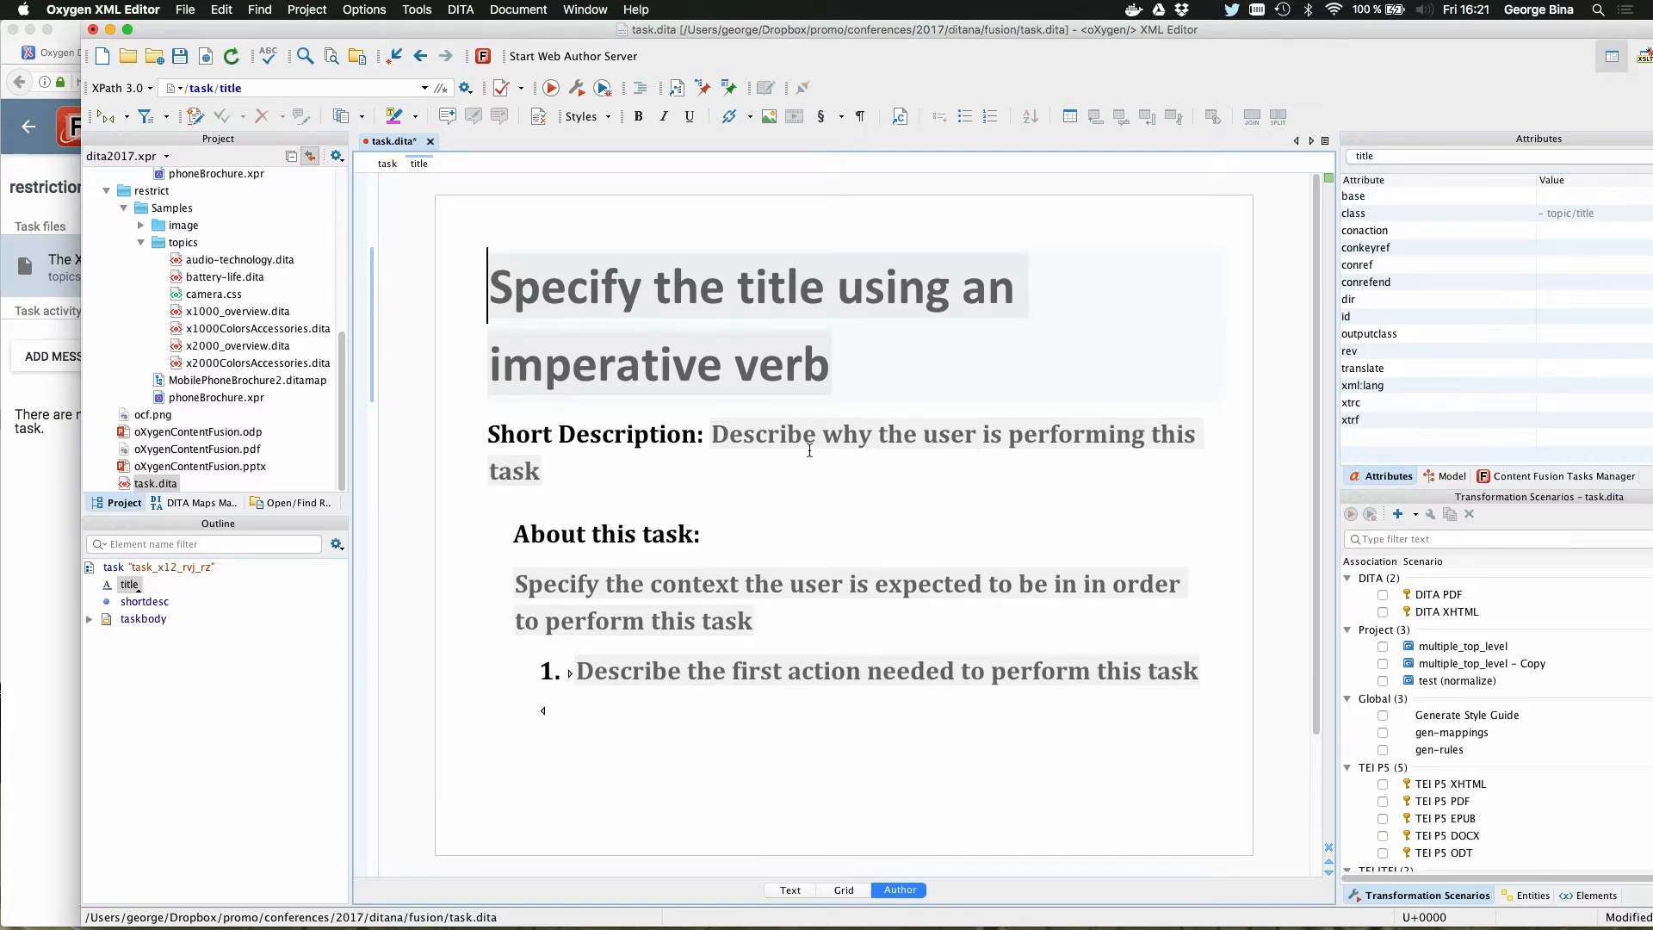
{"action": "type", "text": "Sample"}
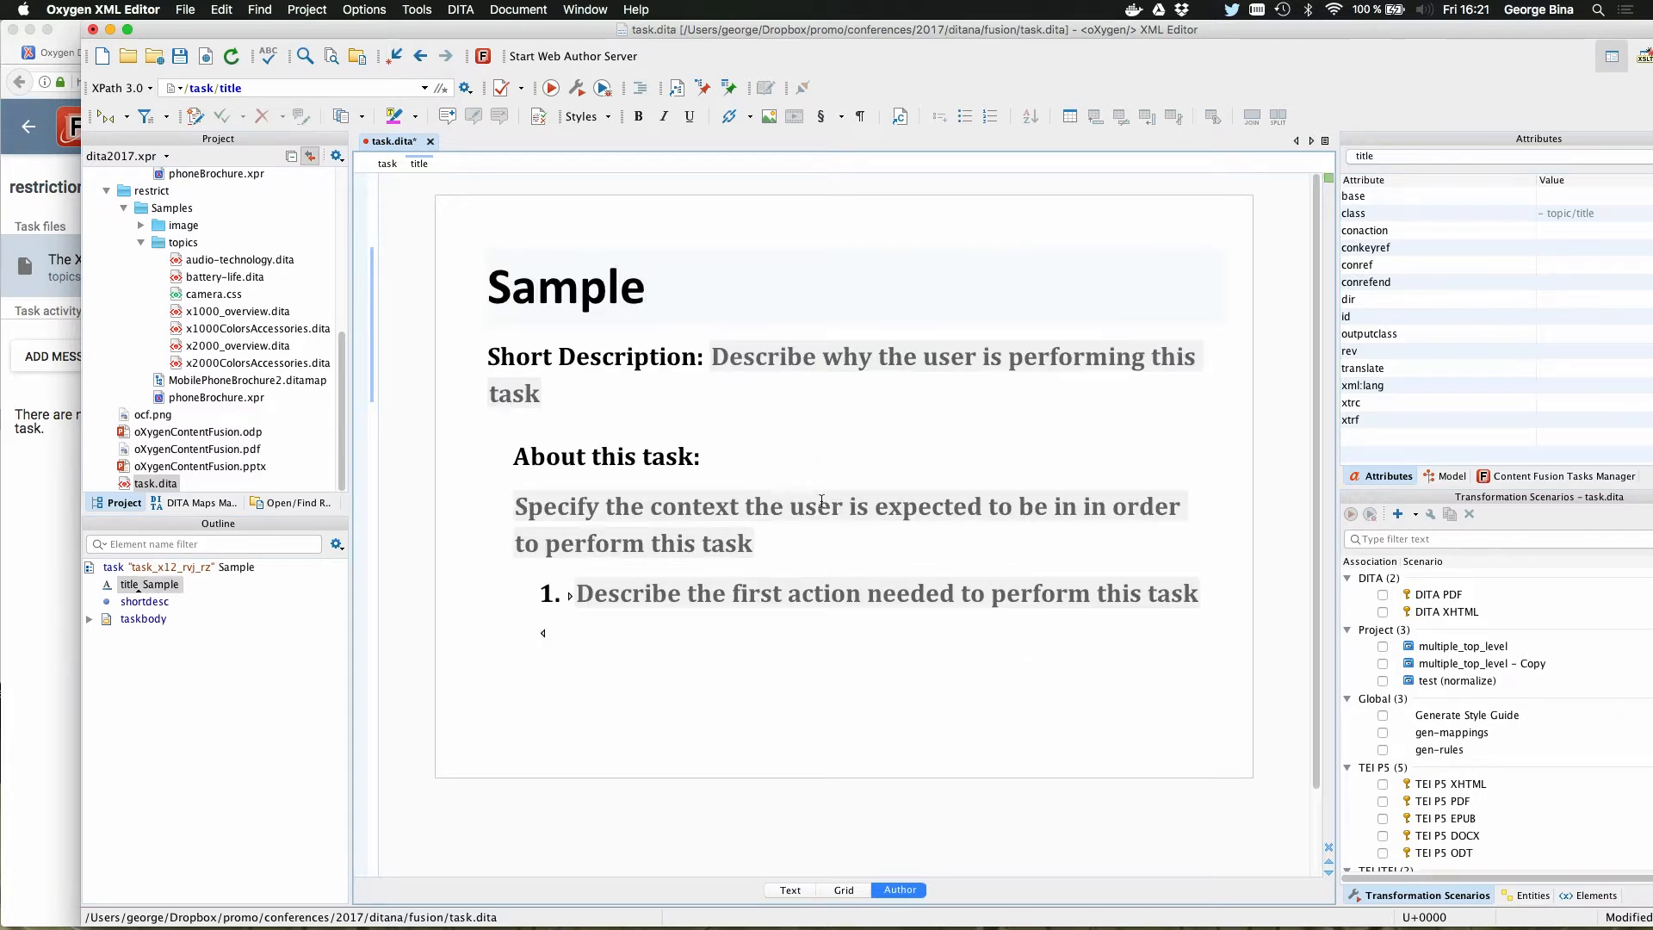
{"action": "left_click", "coordinate": [793, 892]}
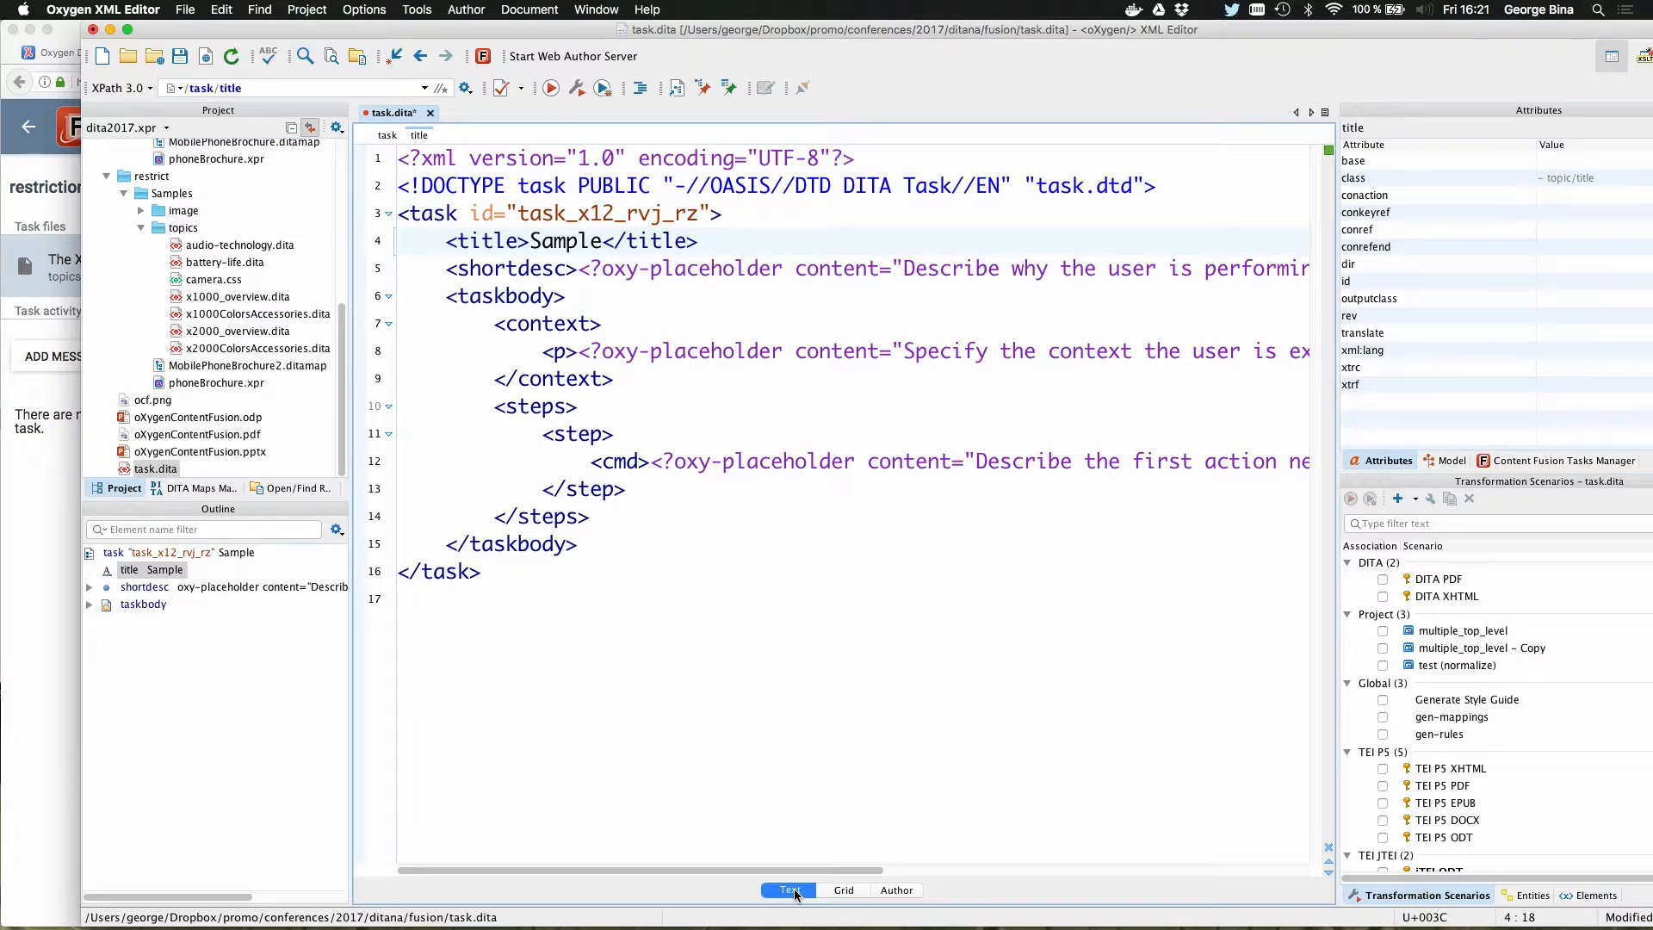
Step: Undo the title text entry in Author mode and save task.dita
{"action": "left_click", "coordinate": [900, 890]}
{"action": "key", "text": "super+z"}
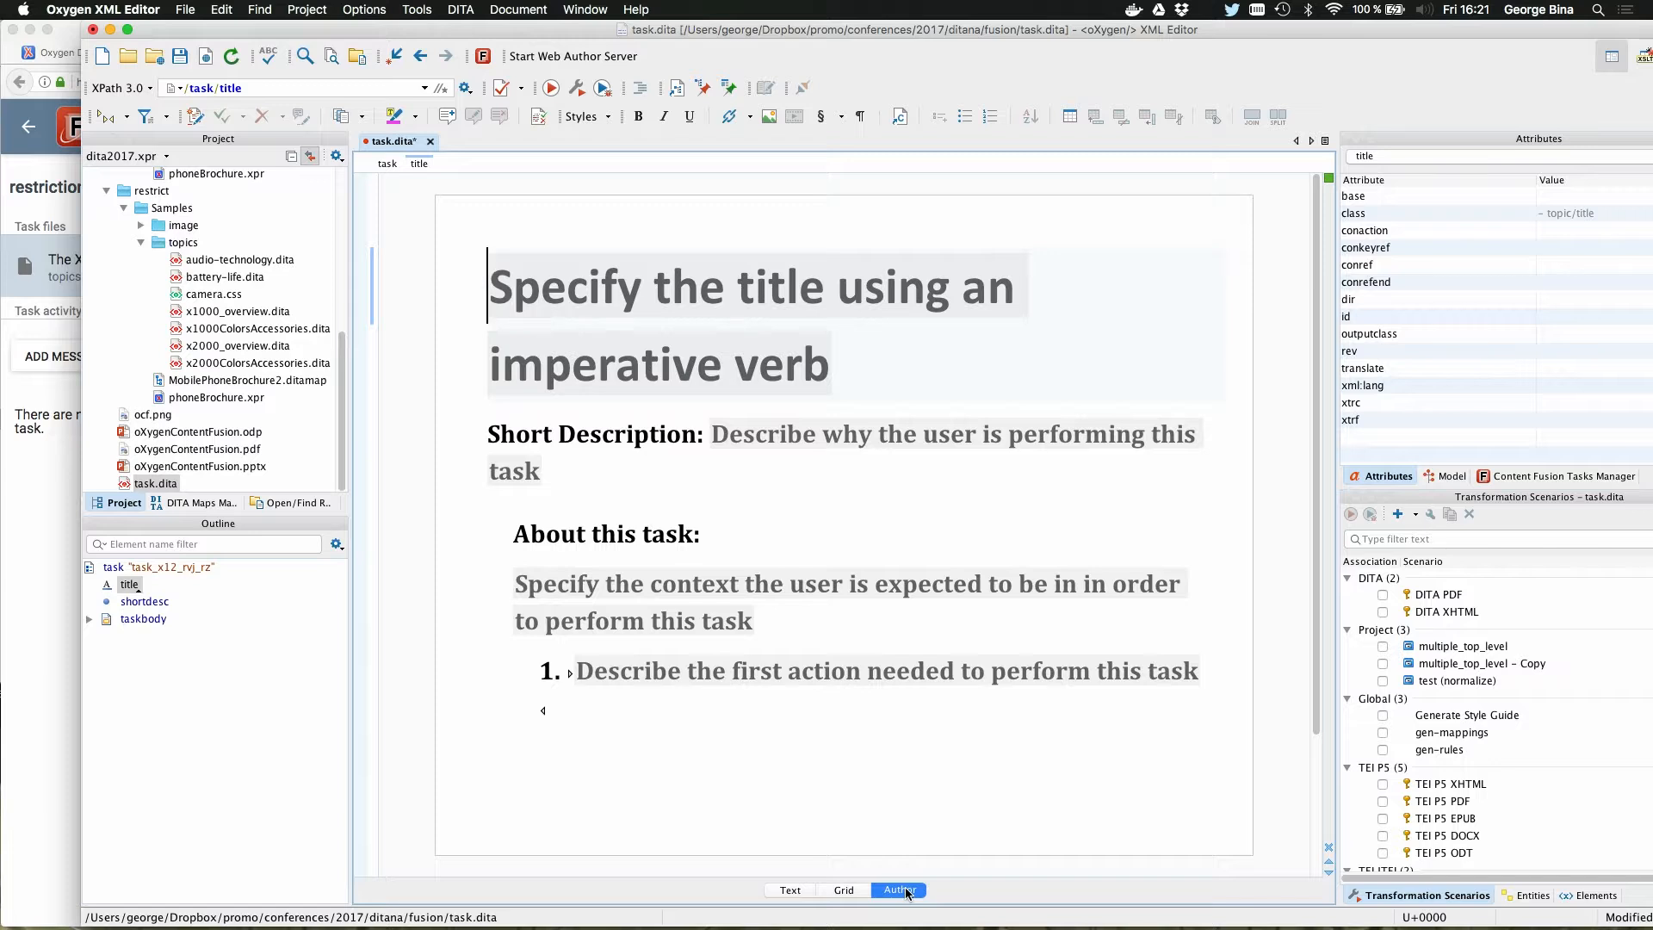
{"action": "key", "text": "super+s"}
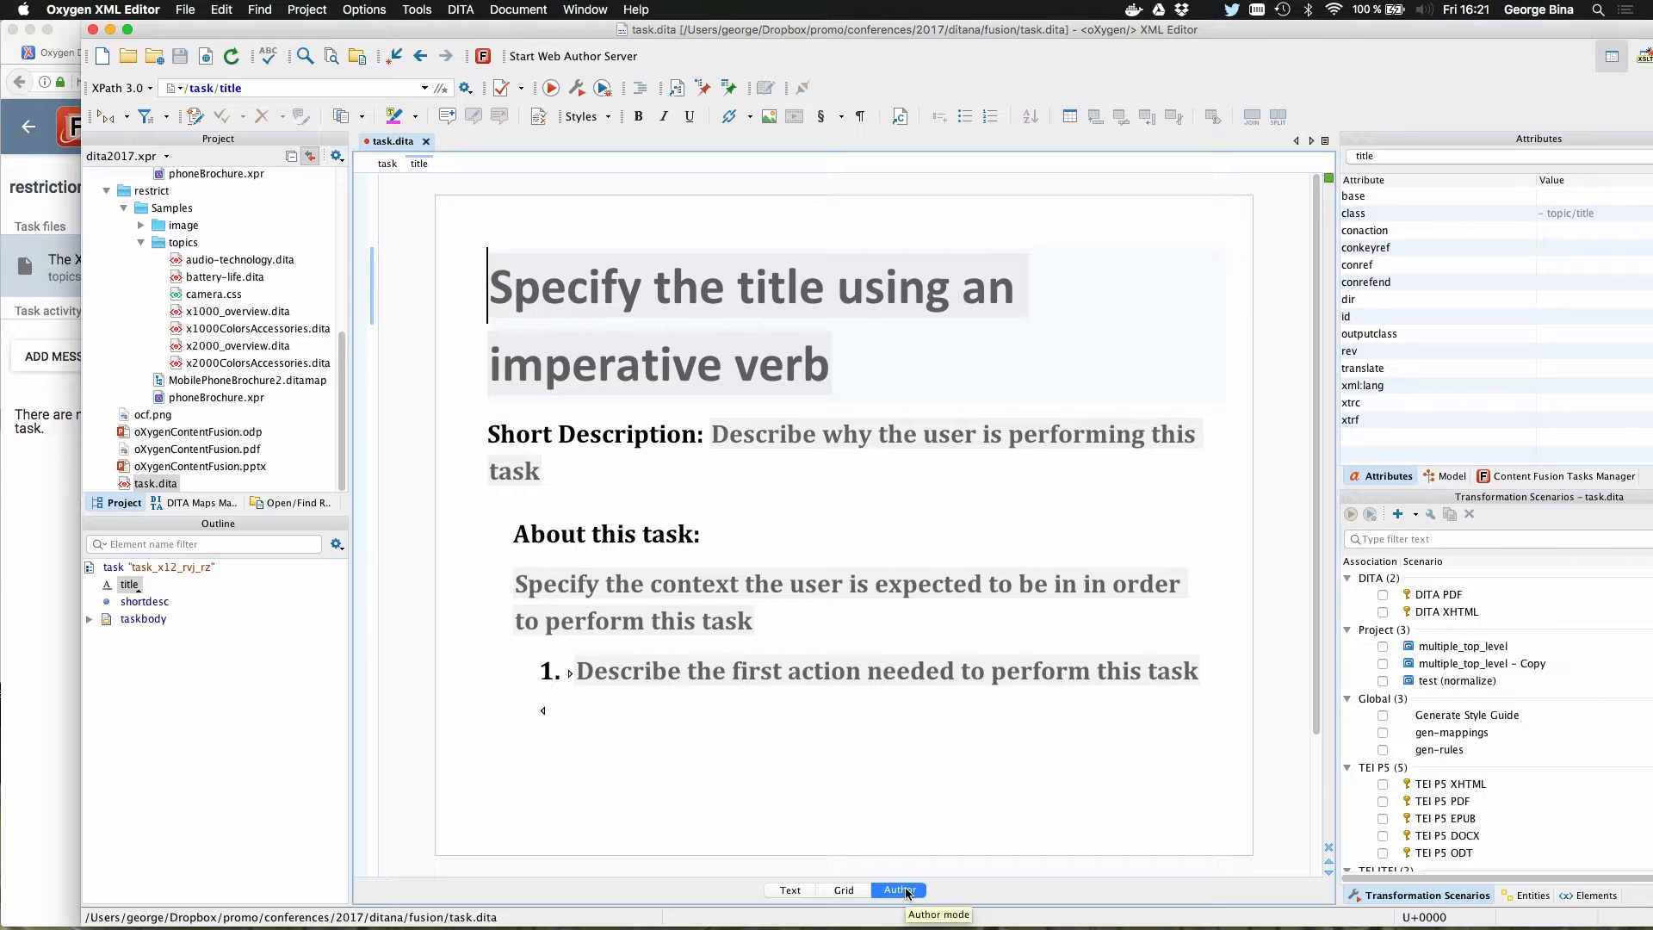